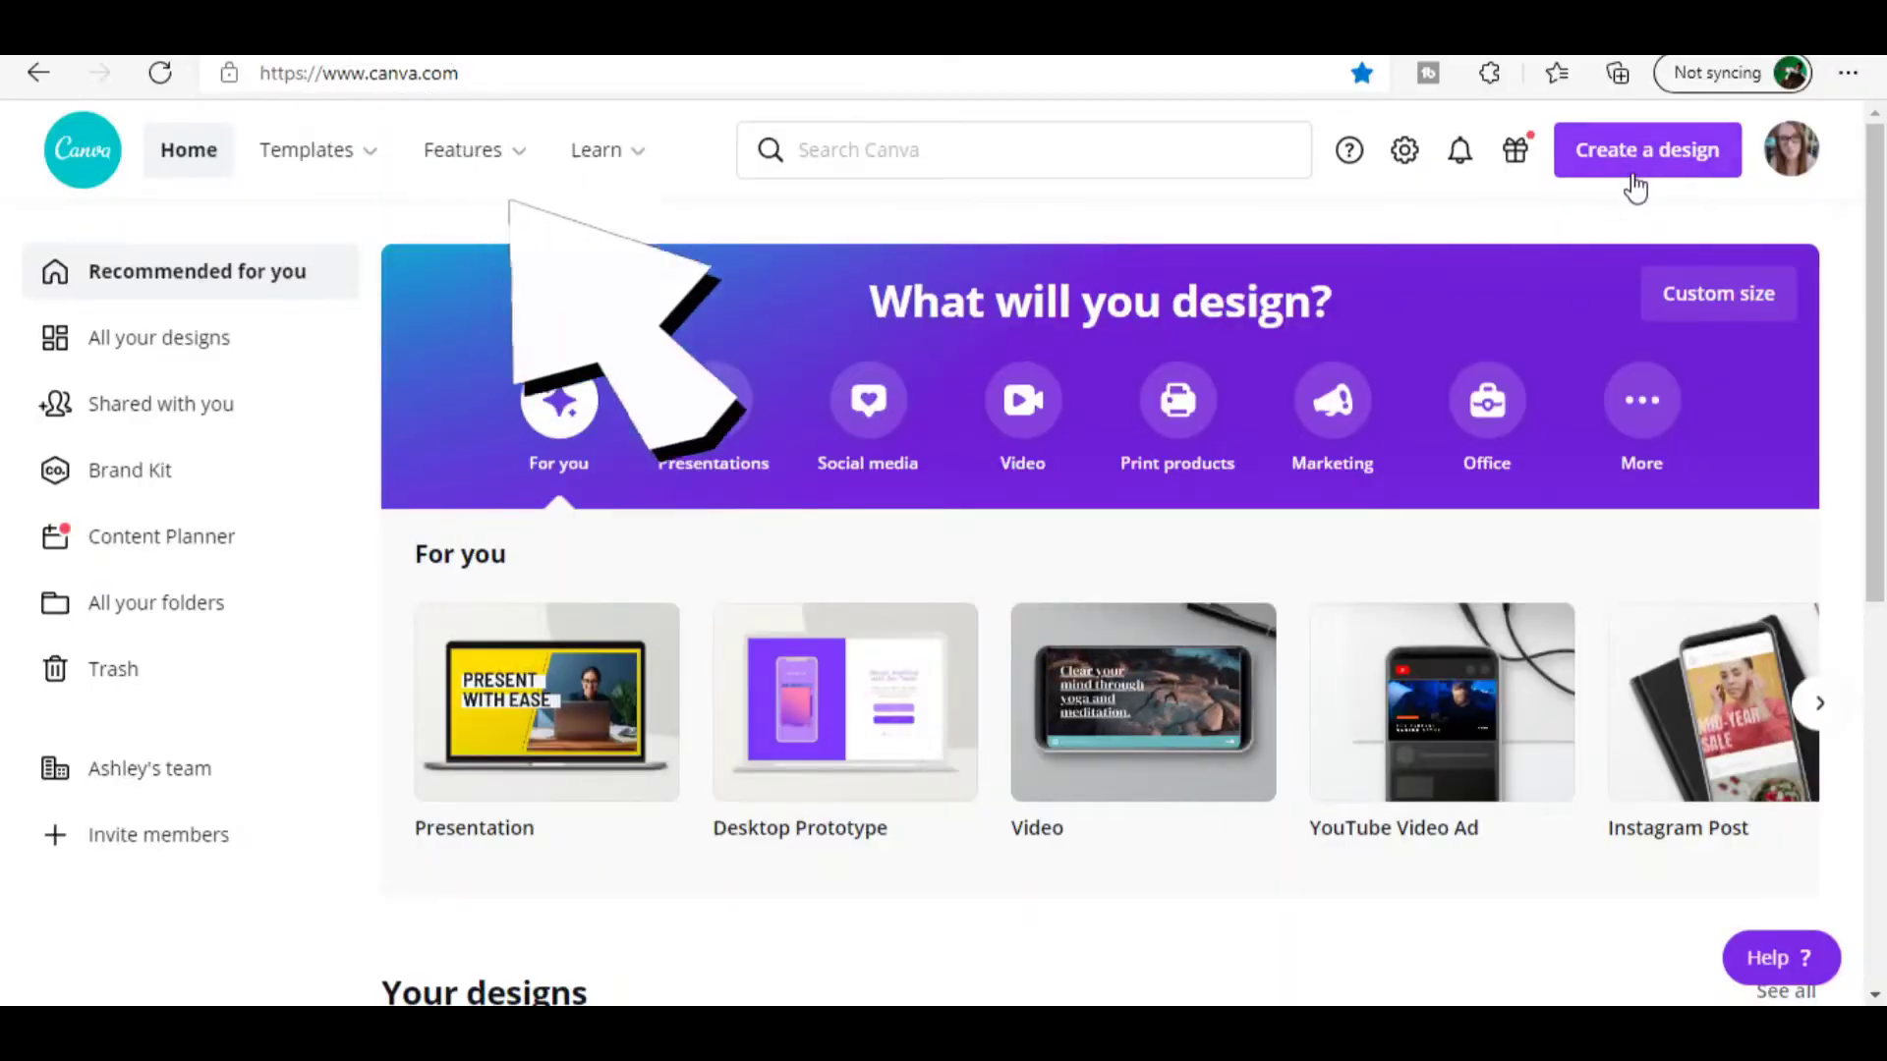
# Step: Start a new 1080p video design in Canva and go to the Elements library search
pyautogui.click(1636, 171)
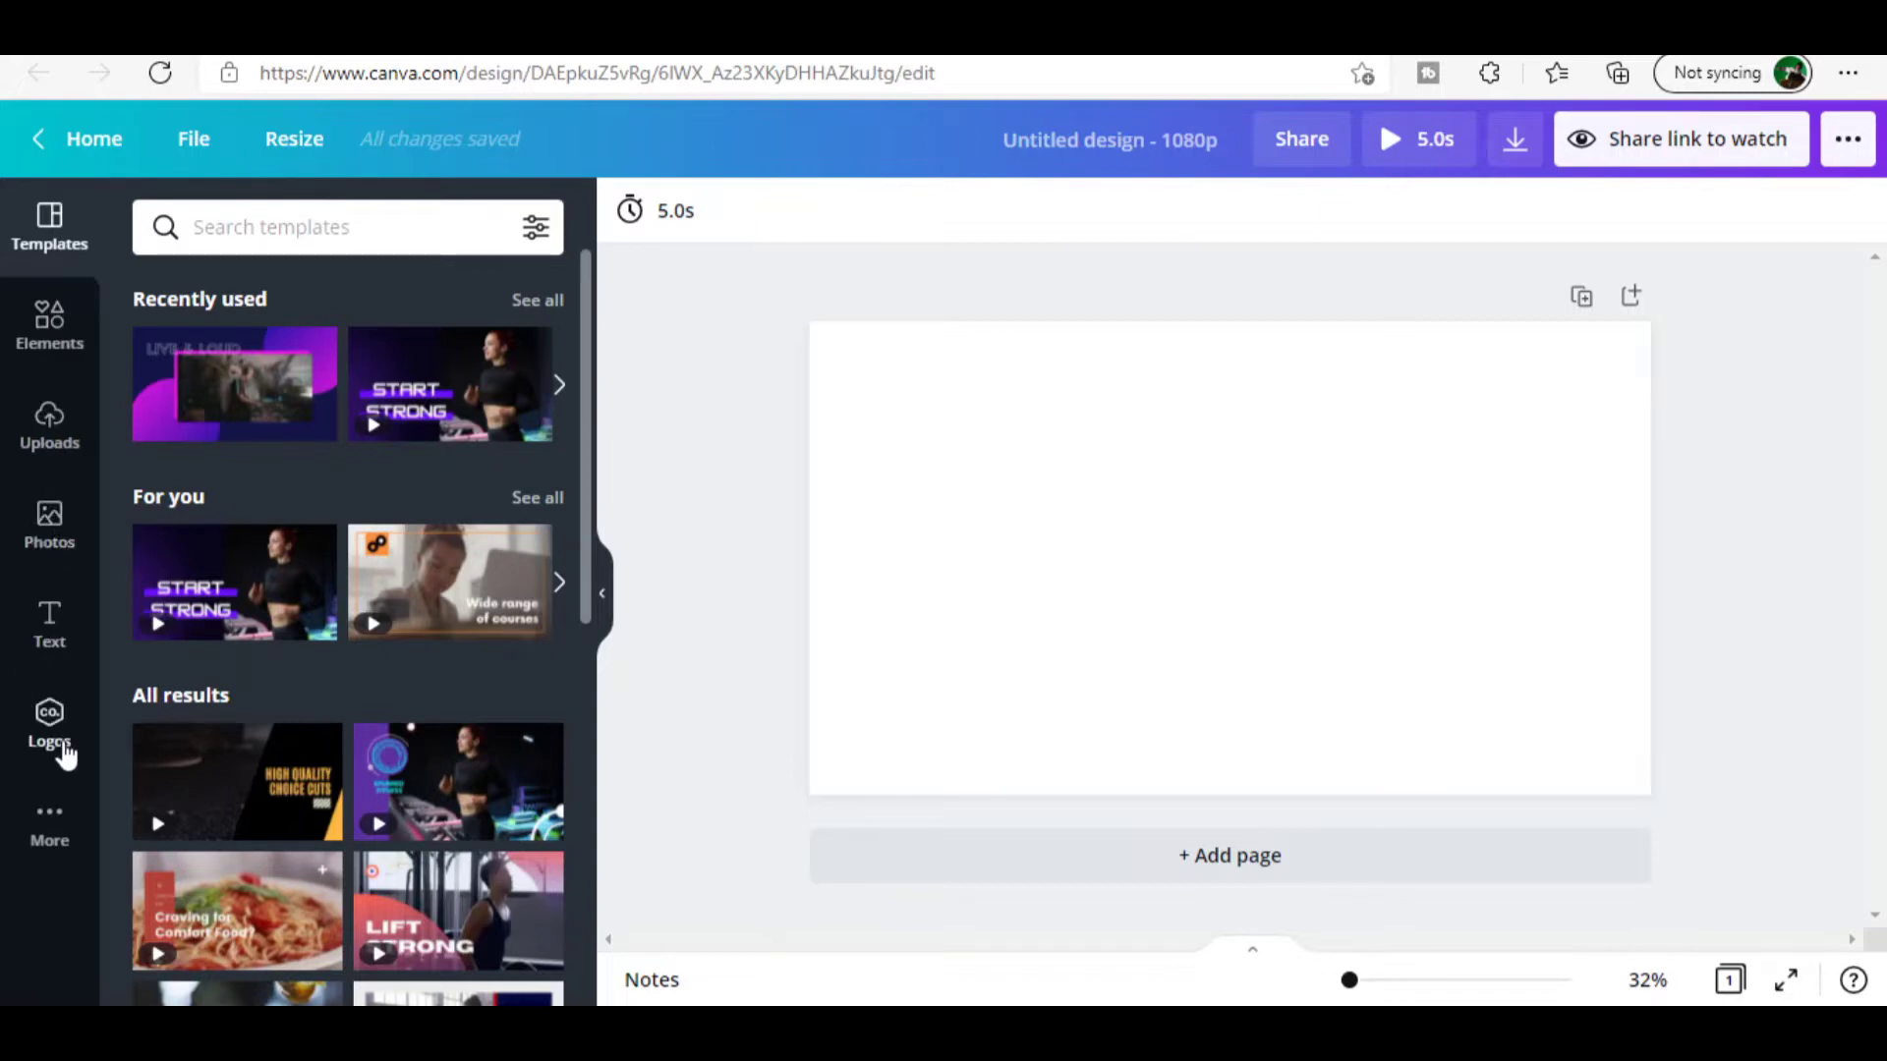
pyautogui.click(39, 333)
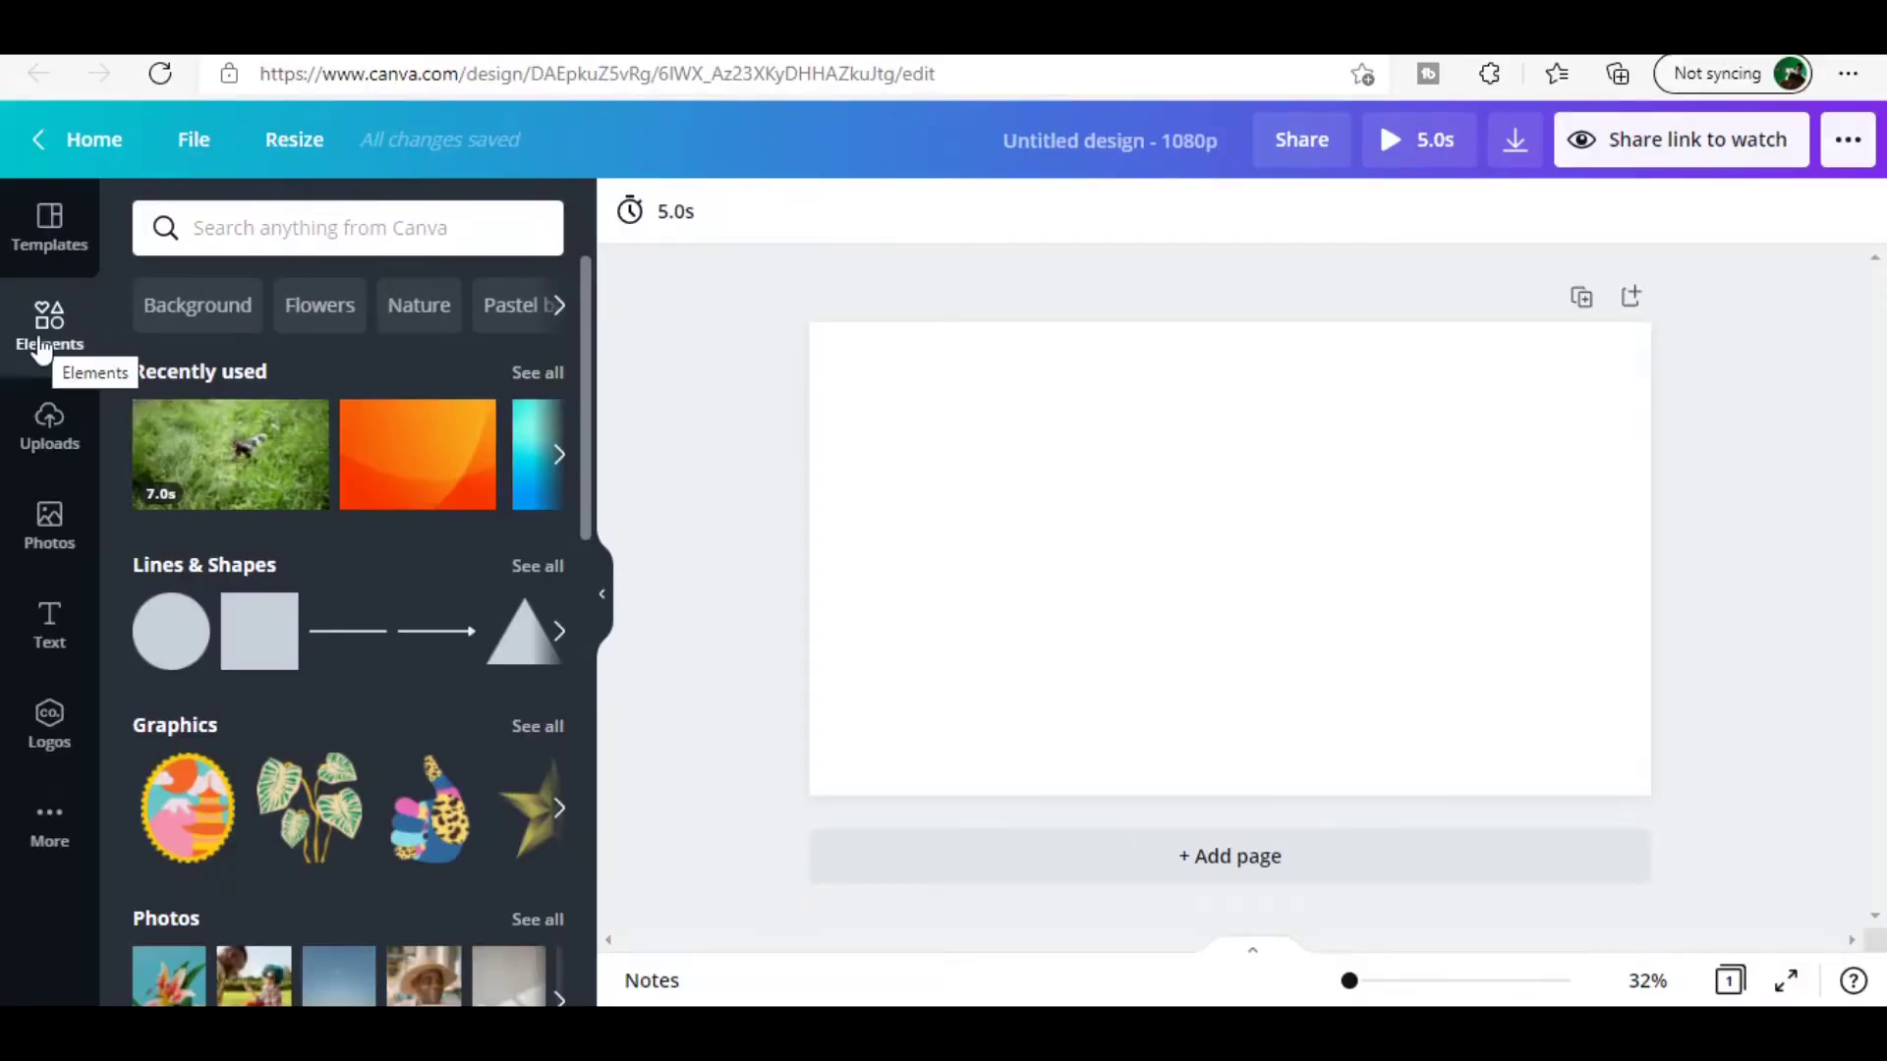
pyautogui.click(229, 233)
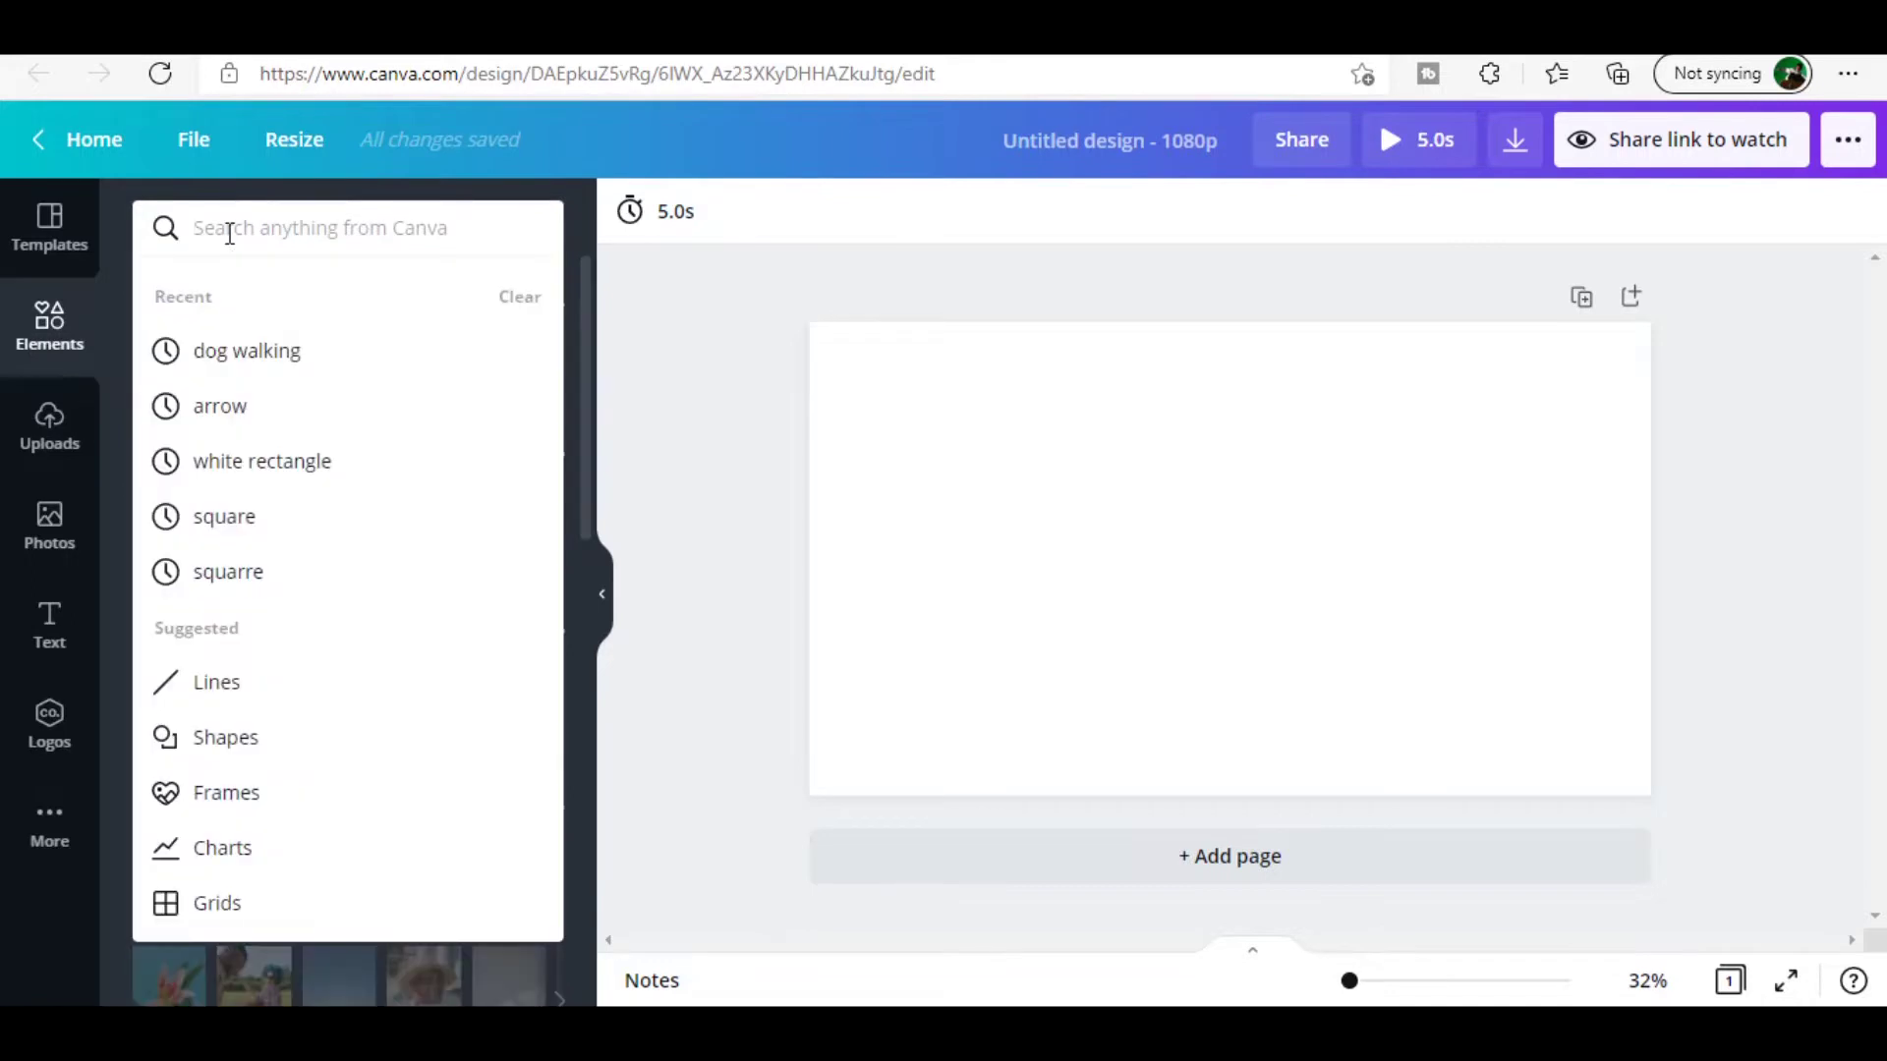
# Step: Rerun the 'dog walking' element search, filtered to free items and video results
pyautogui.click(268, 356)
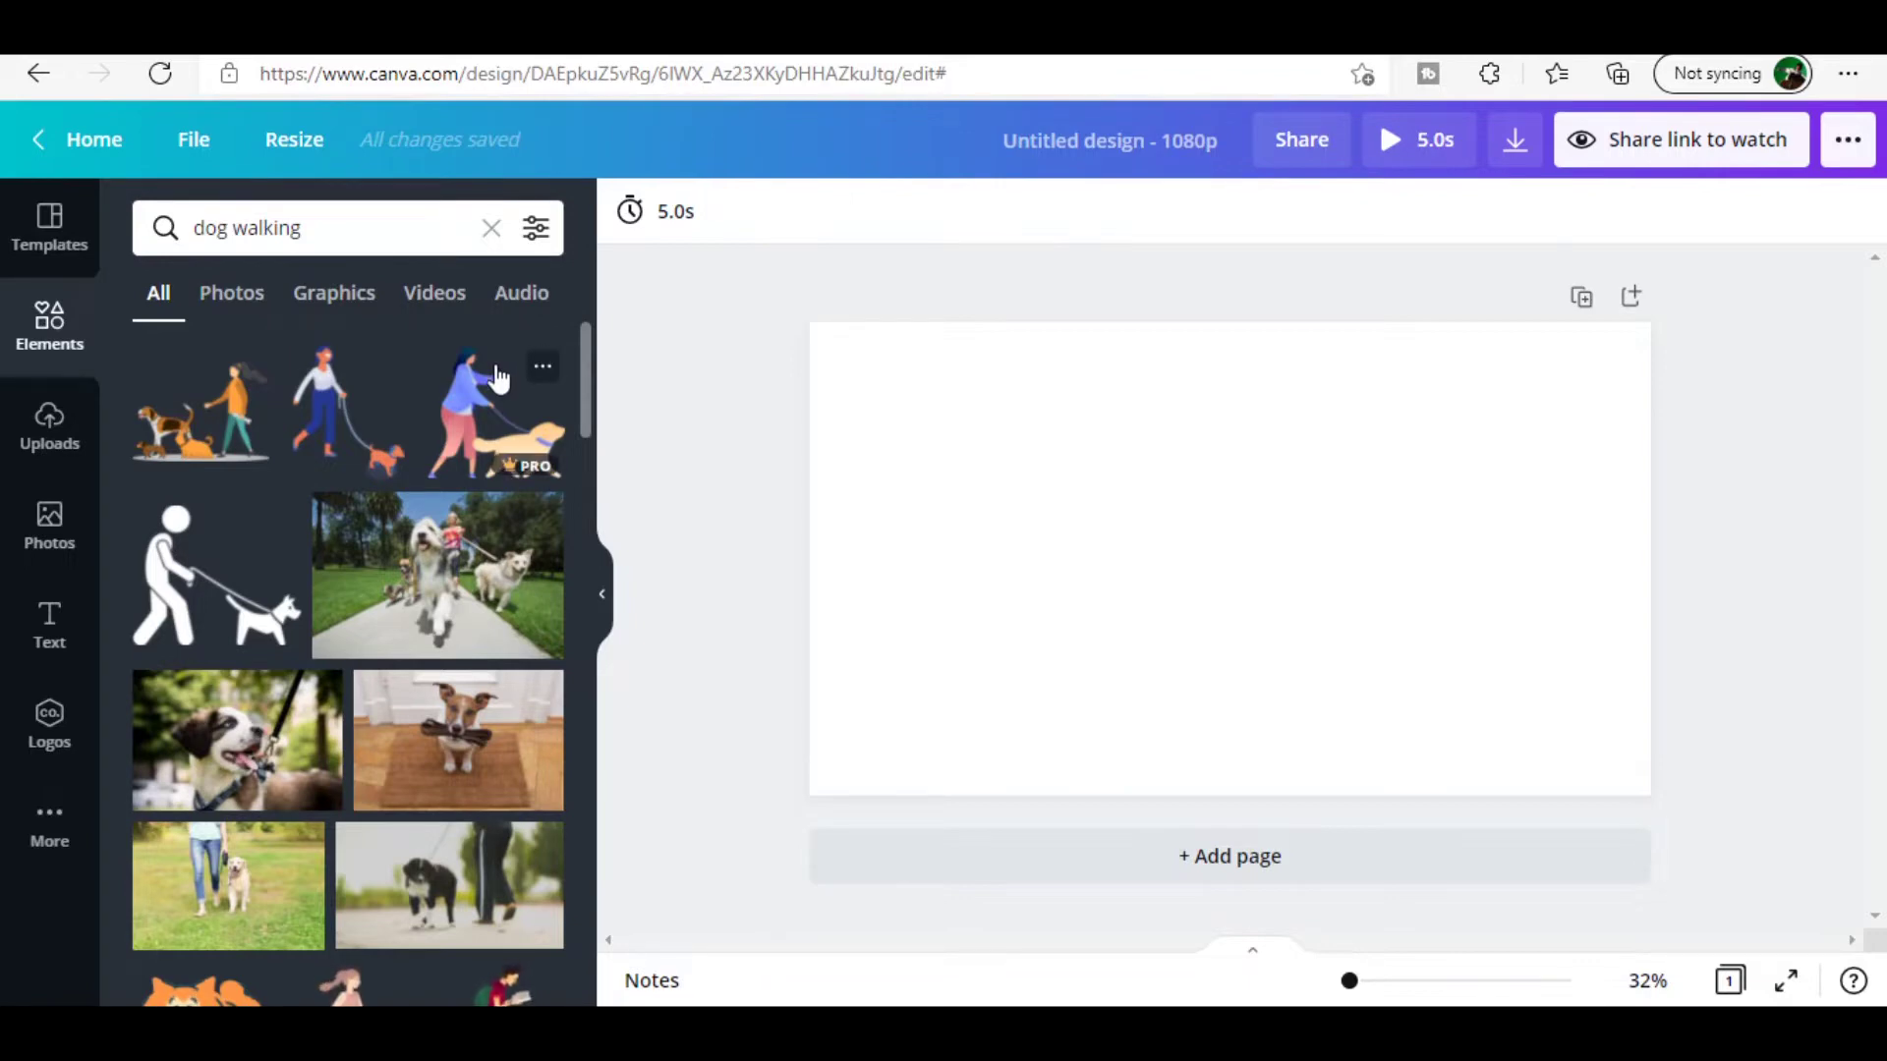
pyautogui.click(535, 234)
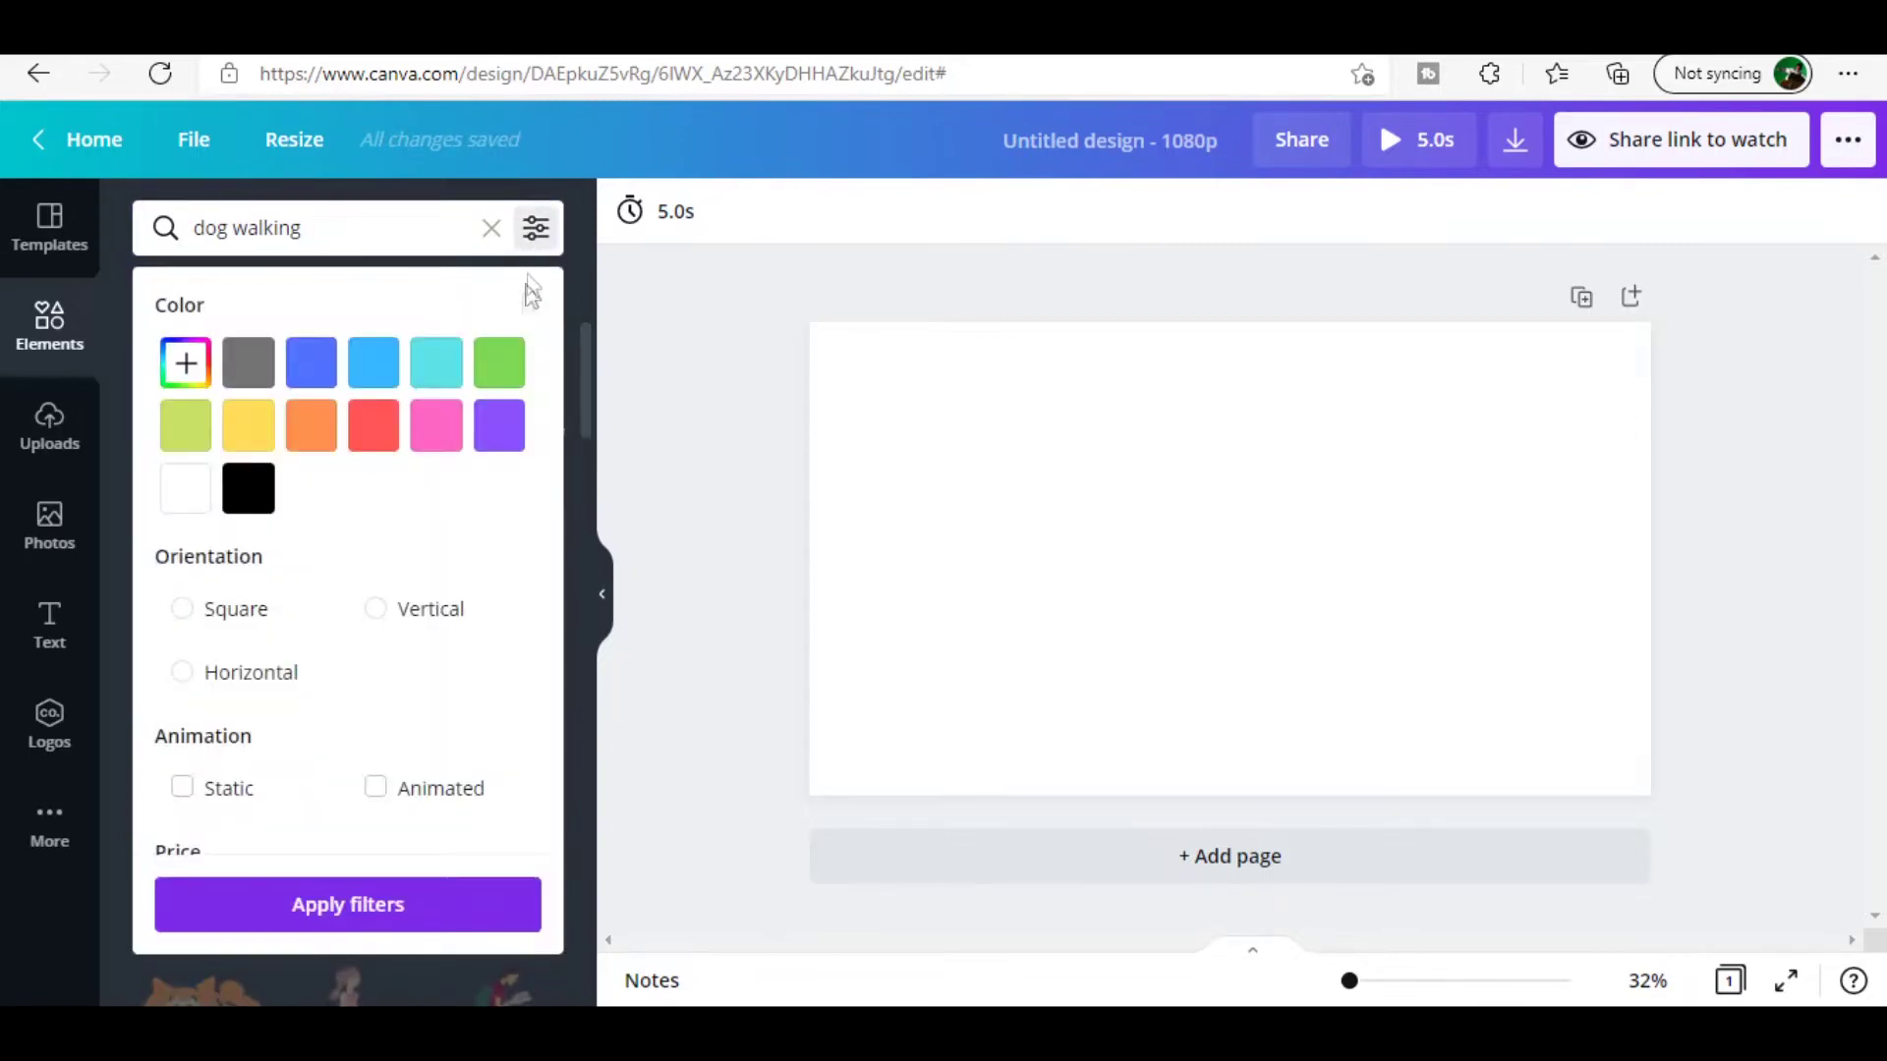
pyautogui.scroll(-1, 455, 463)
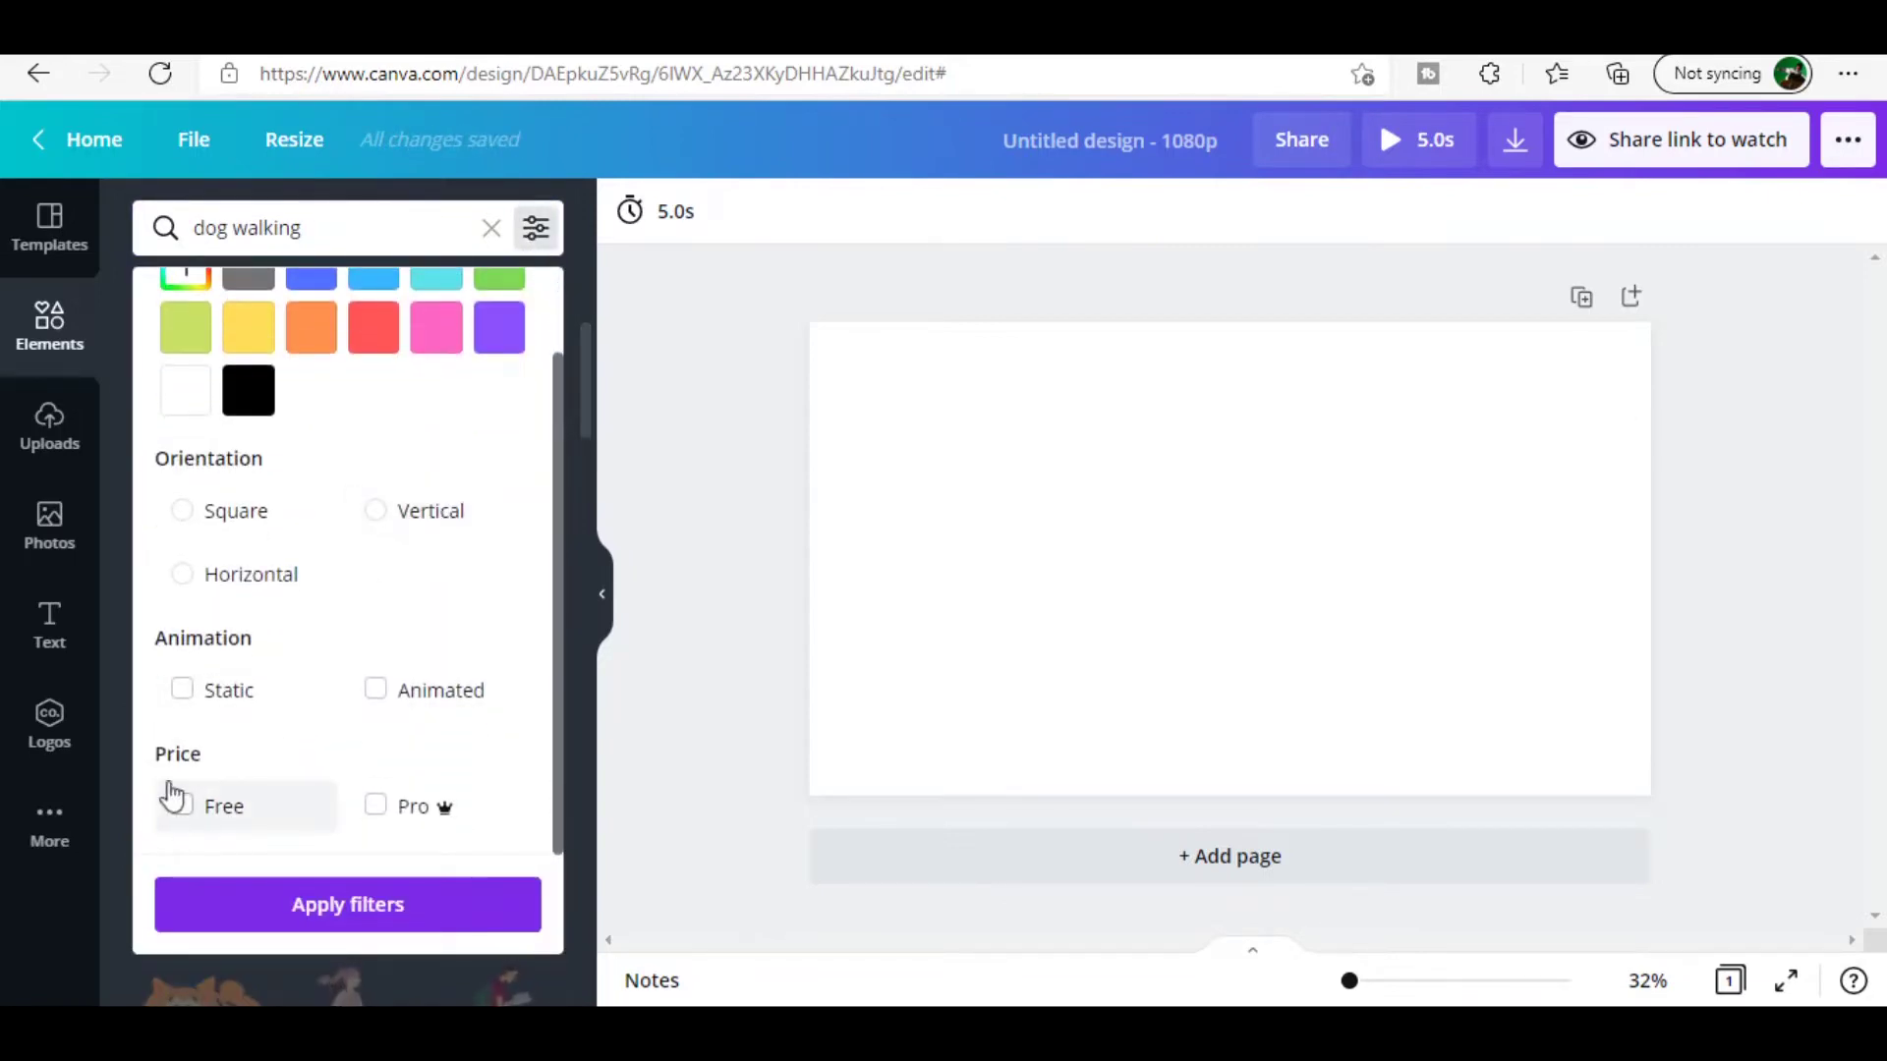
pyautogui.scroll(1, 184, 810)
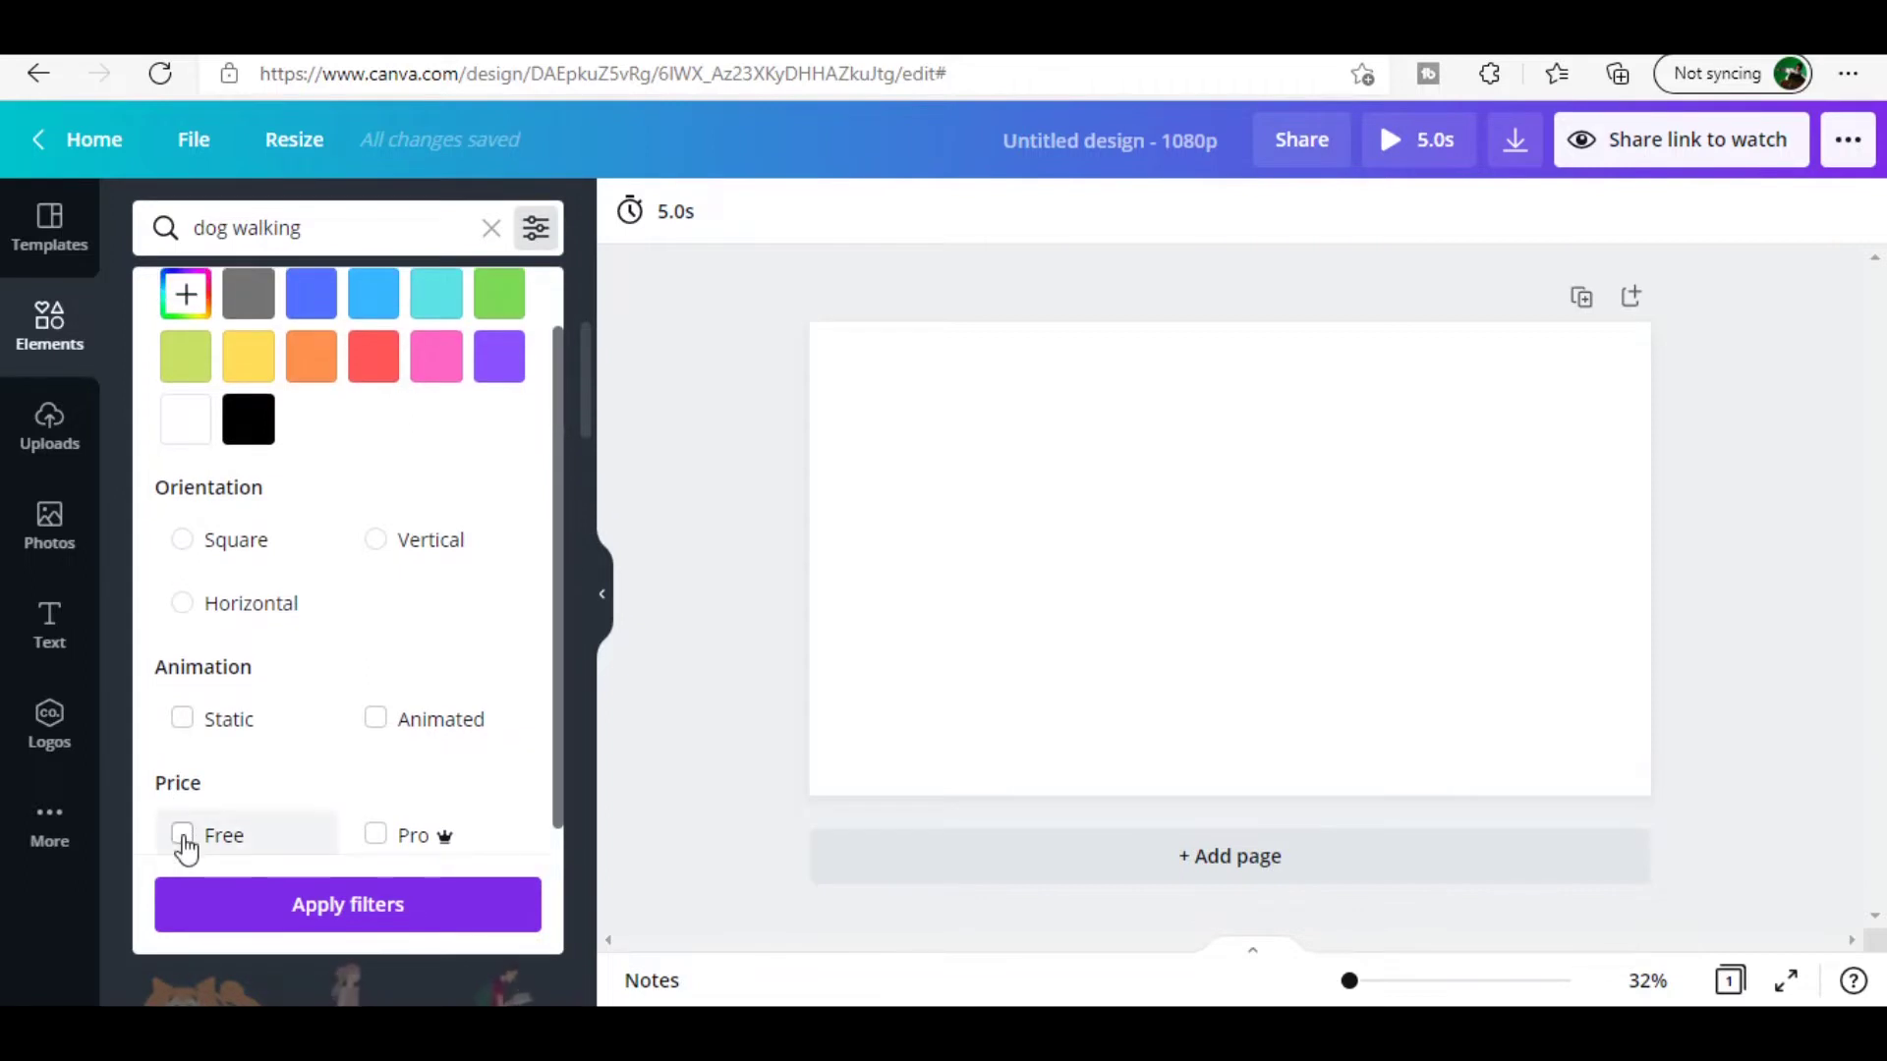
pyautogui.click(181, 835)
pyautogui.click(339, 904)
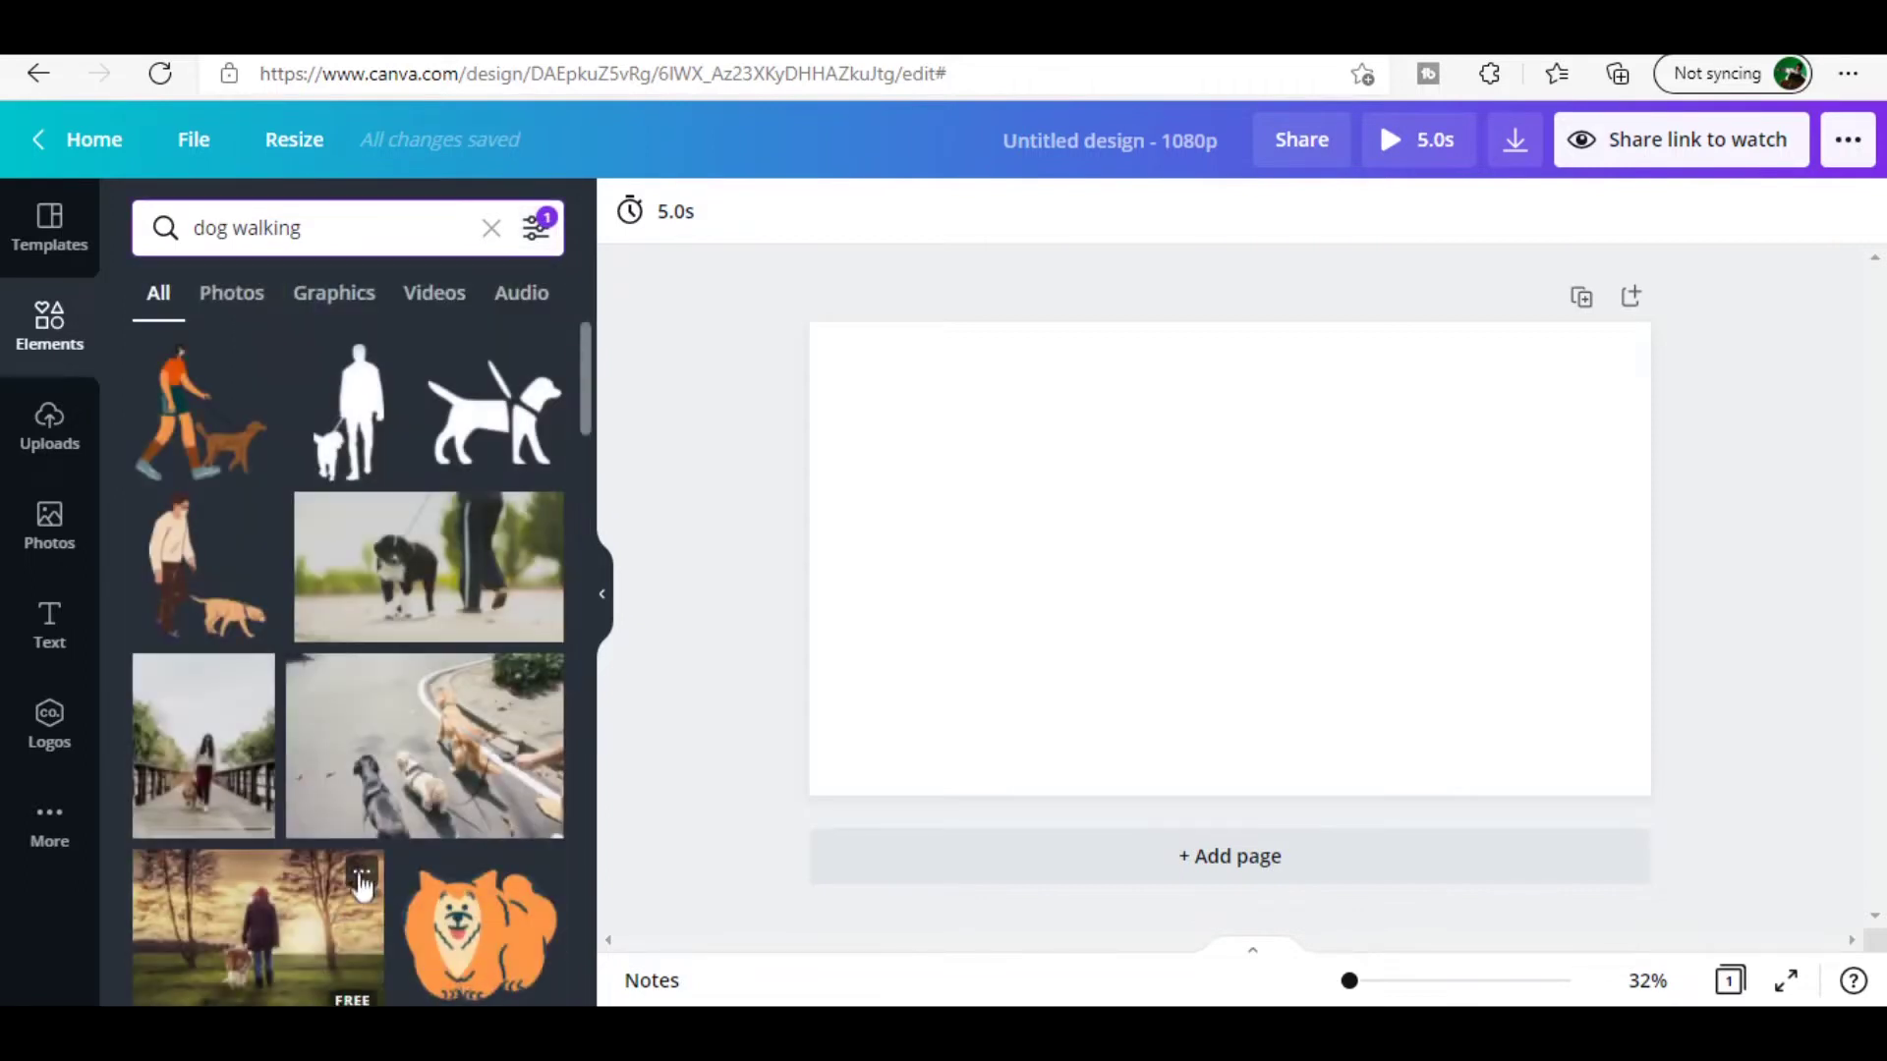
pyautogui.click(433, 295)
# Step: Browse the free dog-walking videos and add the 15-second two-dogs-on-couch clip to the page
pyautogui.scroll(-1, 424, 518)
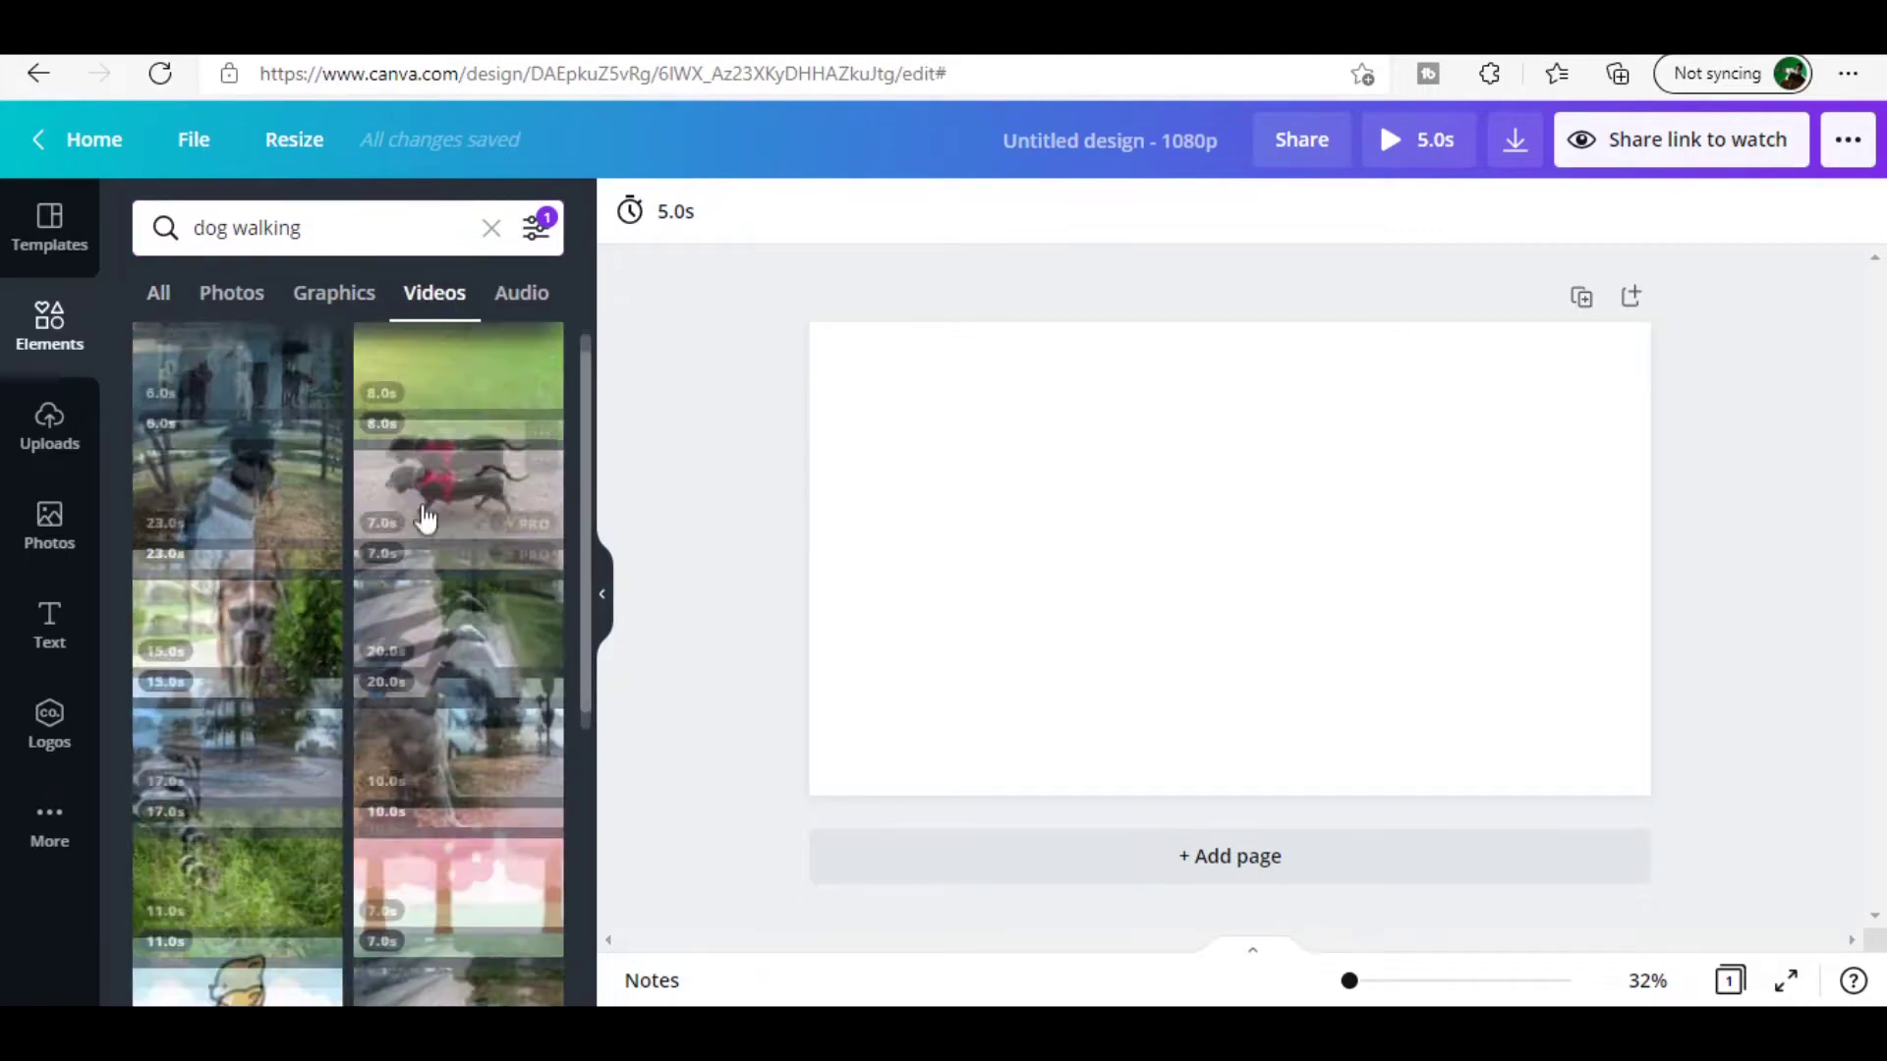
pyautogui.scroll(-5, 425, 518)
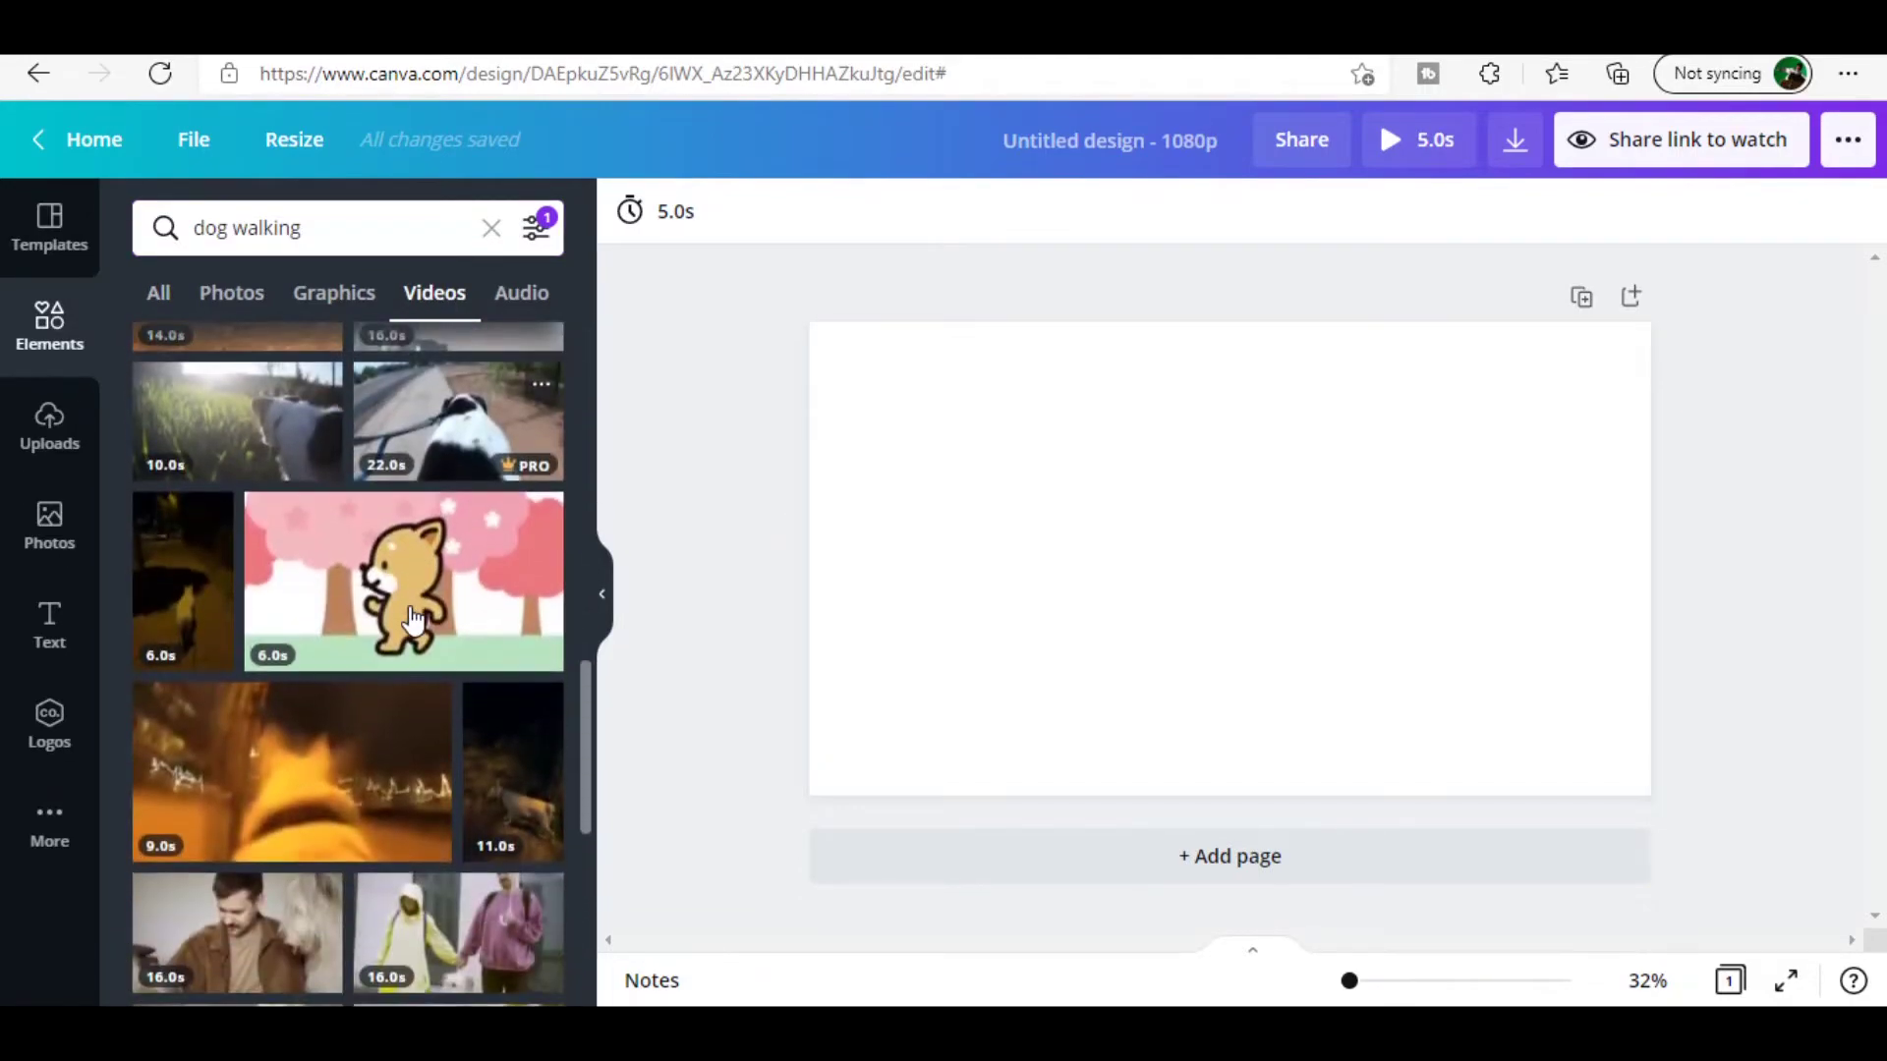
pyautogui.scroll(-10, 412, 619)
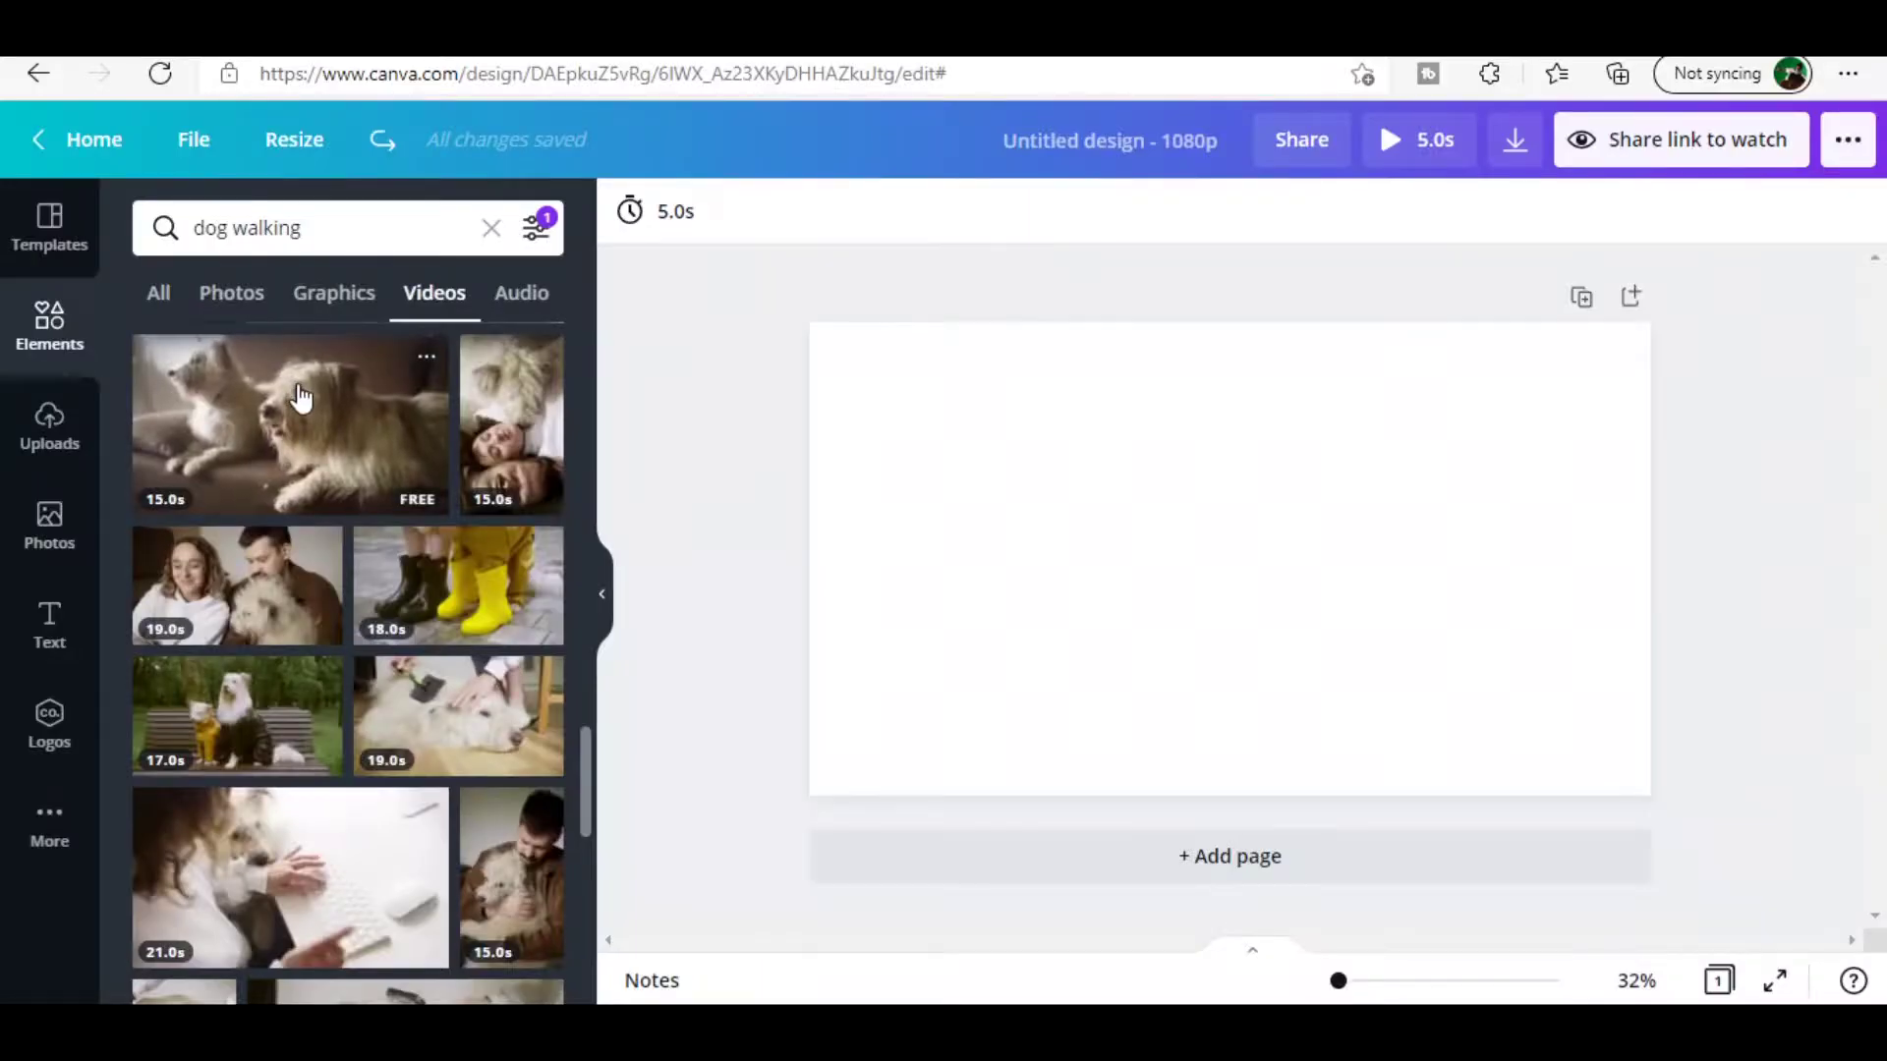
pyautogui.click(301, 398)
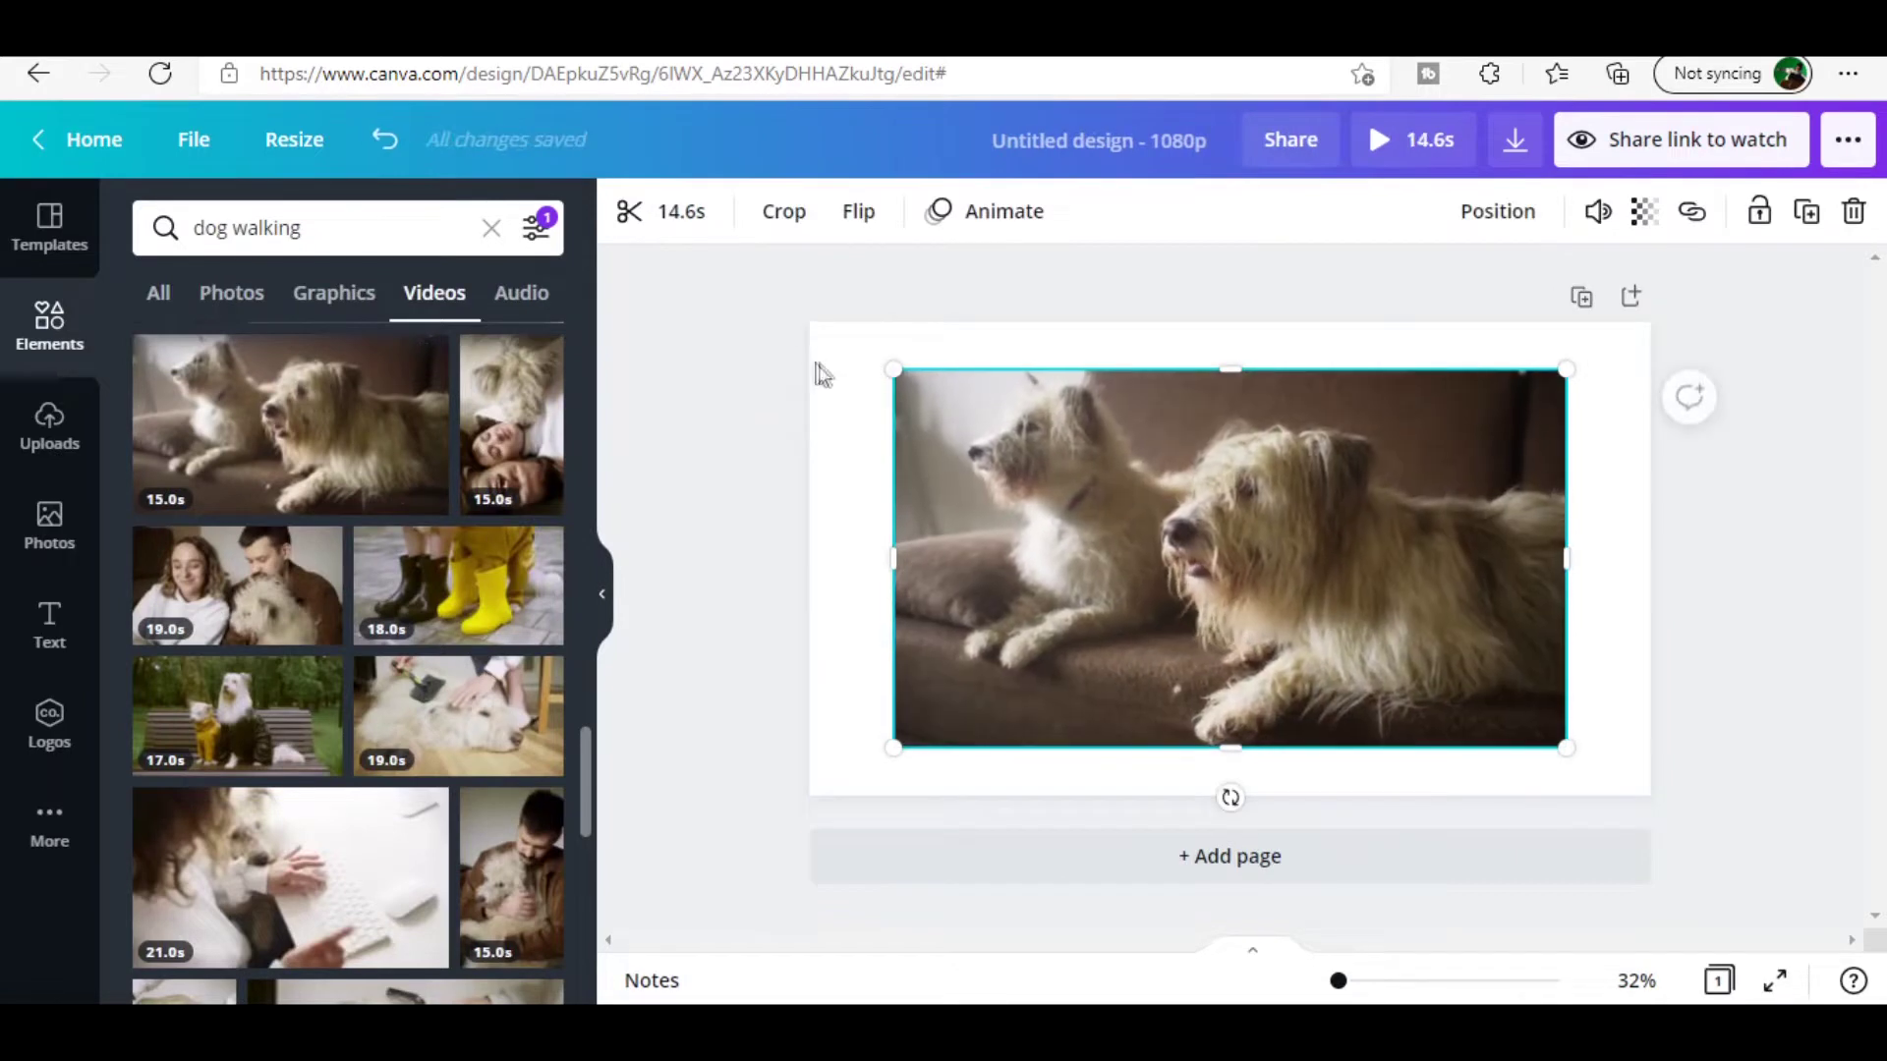
# Step: Stretch the dogs-on-couch video to fill the page and trim it to 6.0 seconds
pyautogui.moveTo(893, 370); pyautogui.dragTo(783, 345)
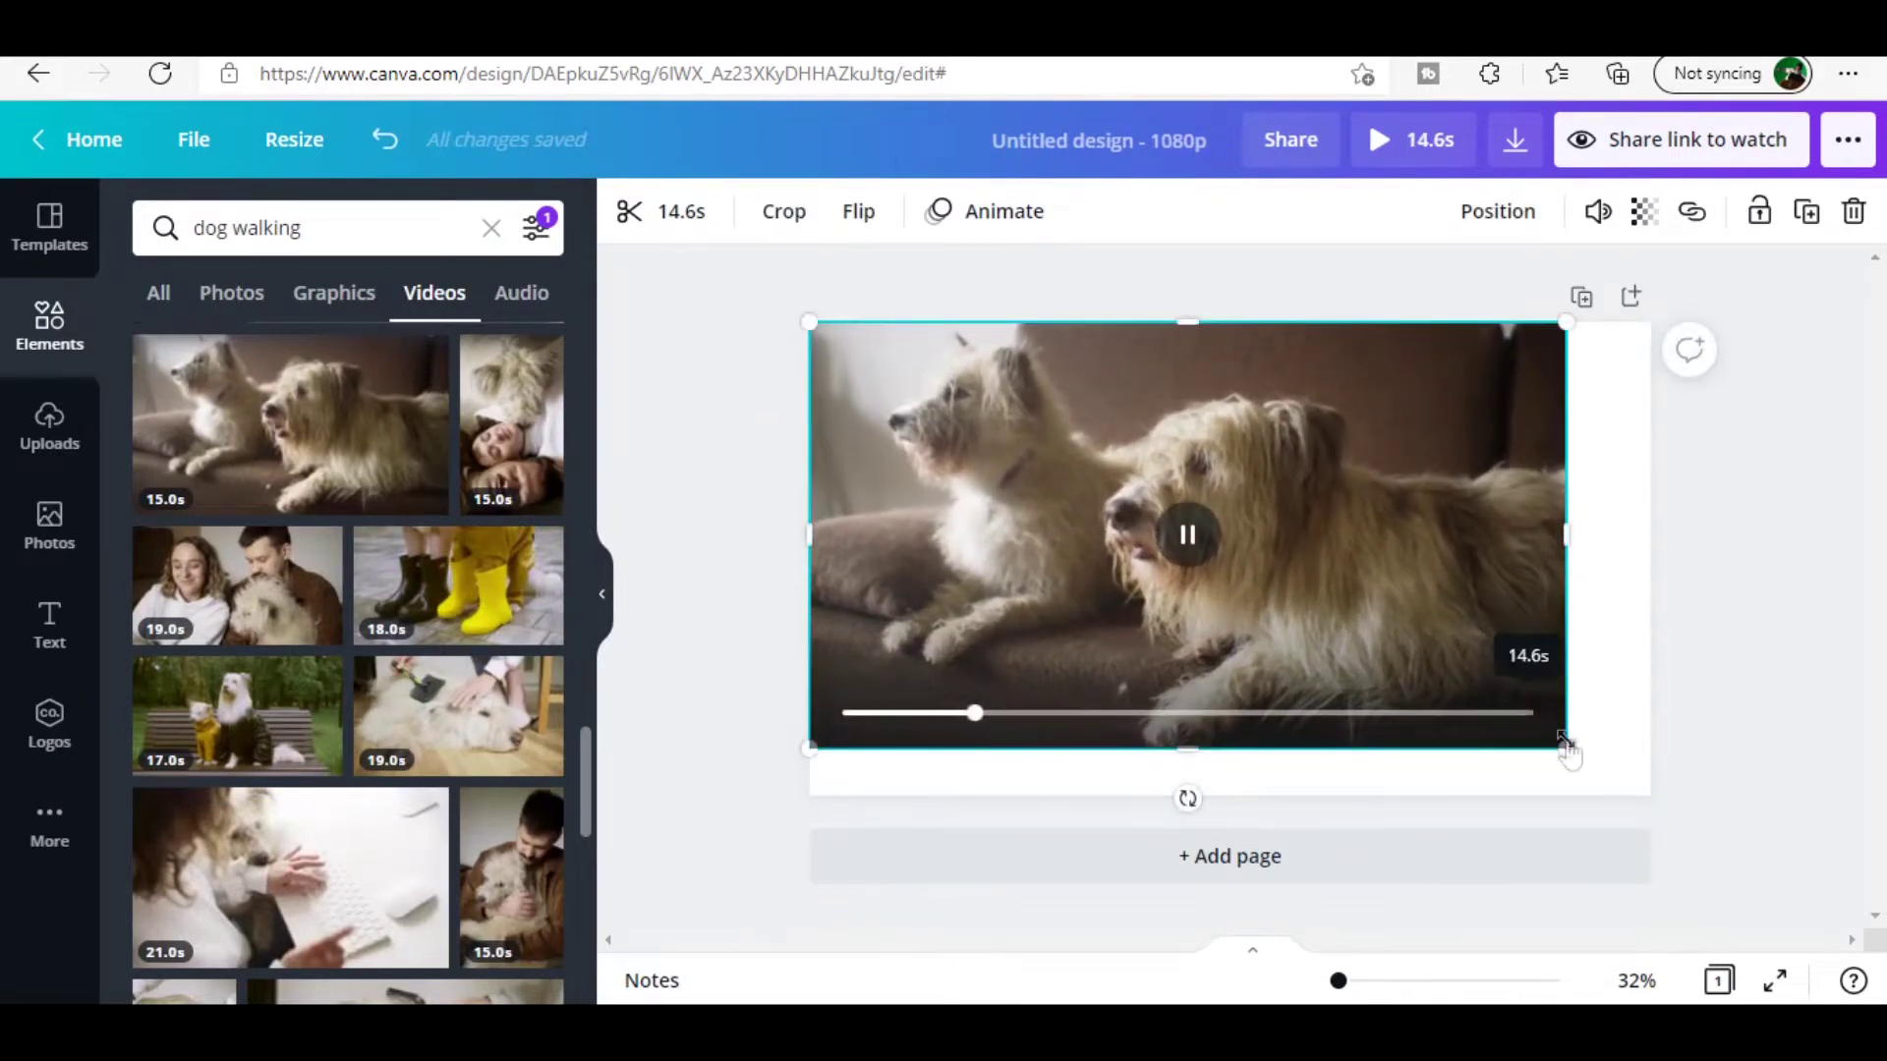
pyautogui.moveTo(1567, 749); pyautogui.dragTo(1653, 792)
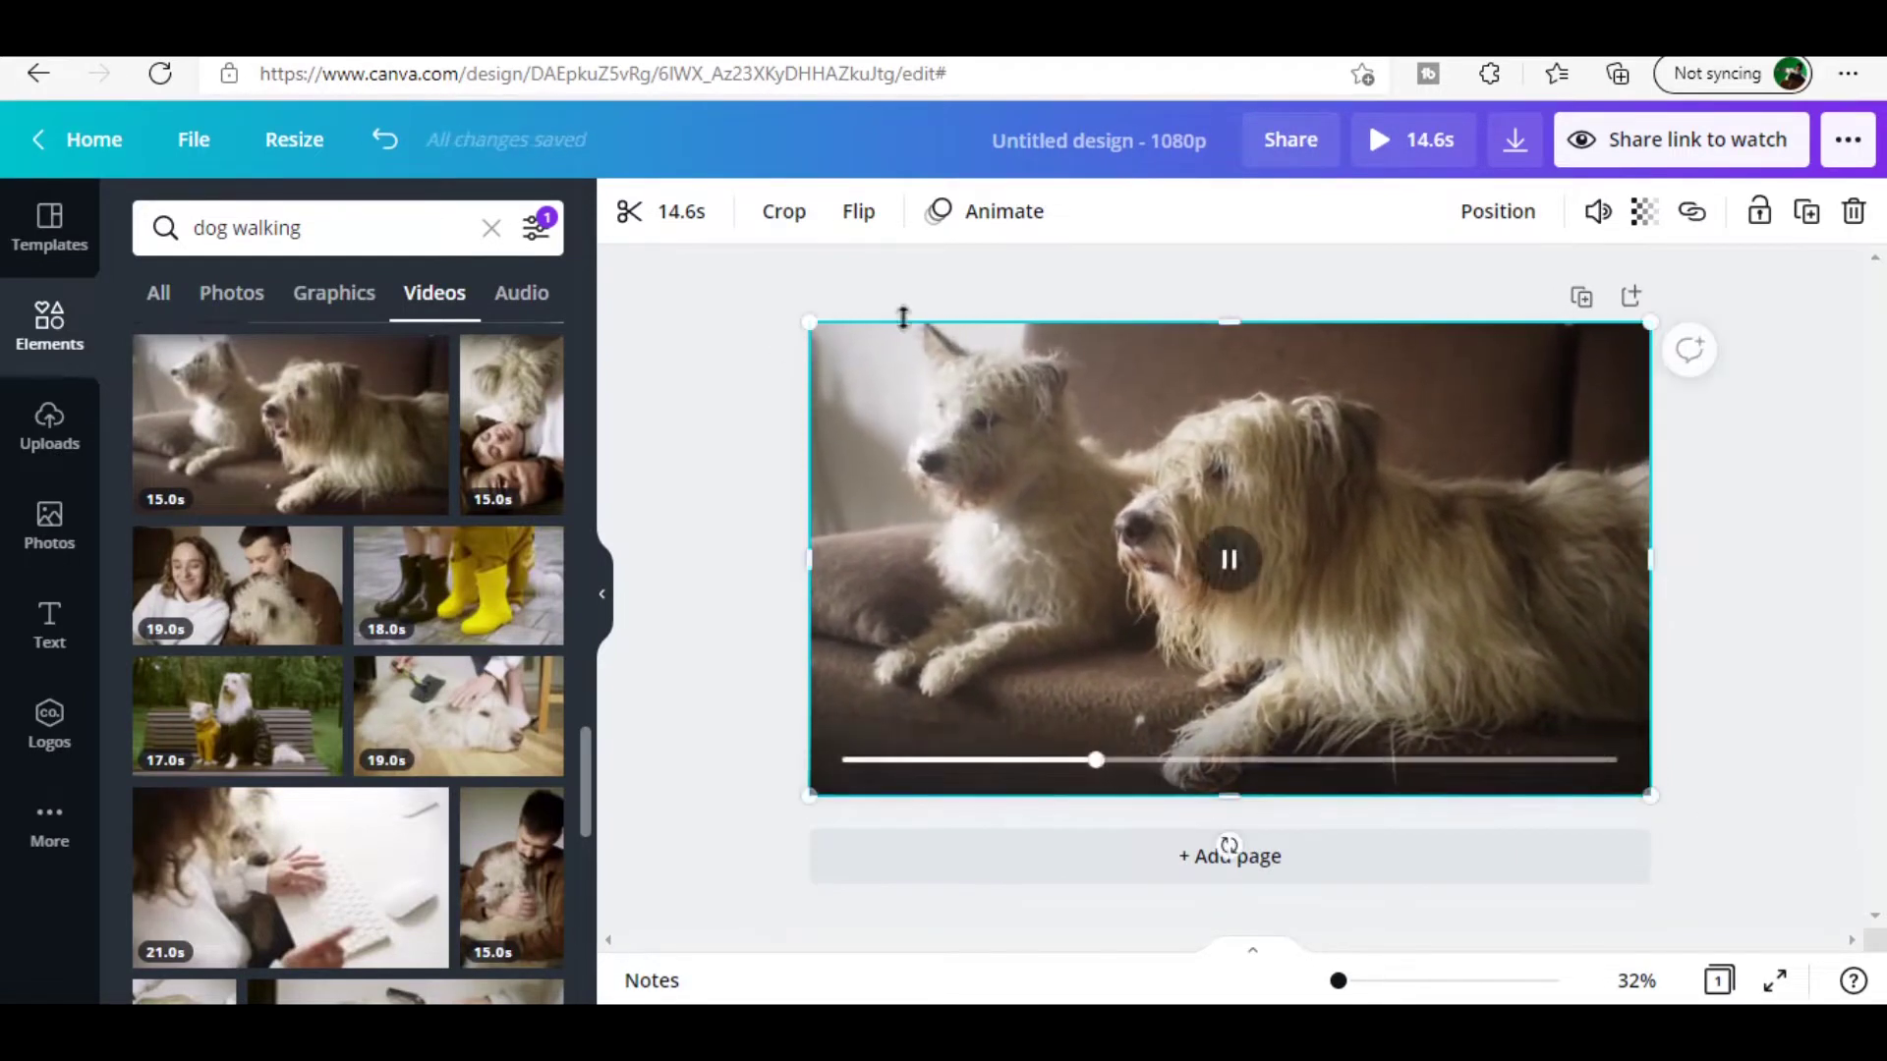
pyautogui.click(648, 226)
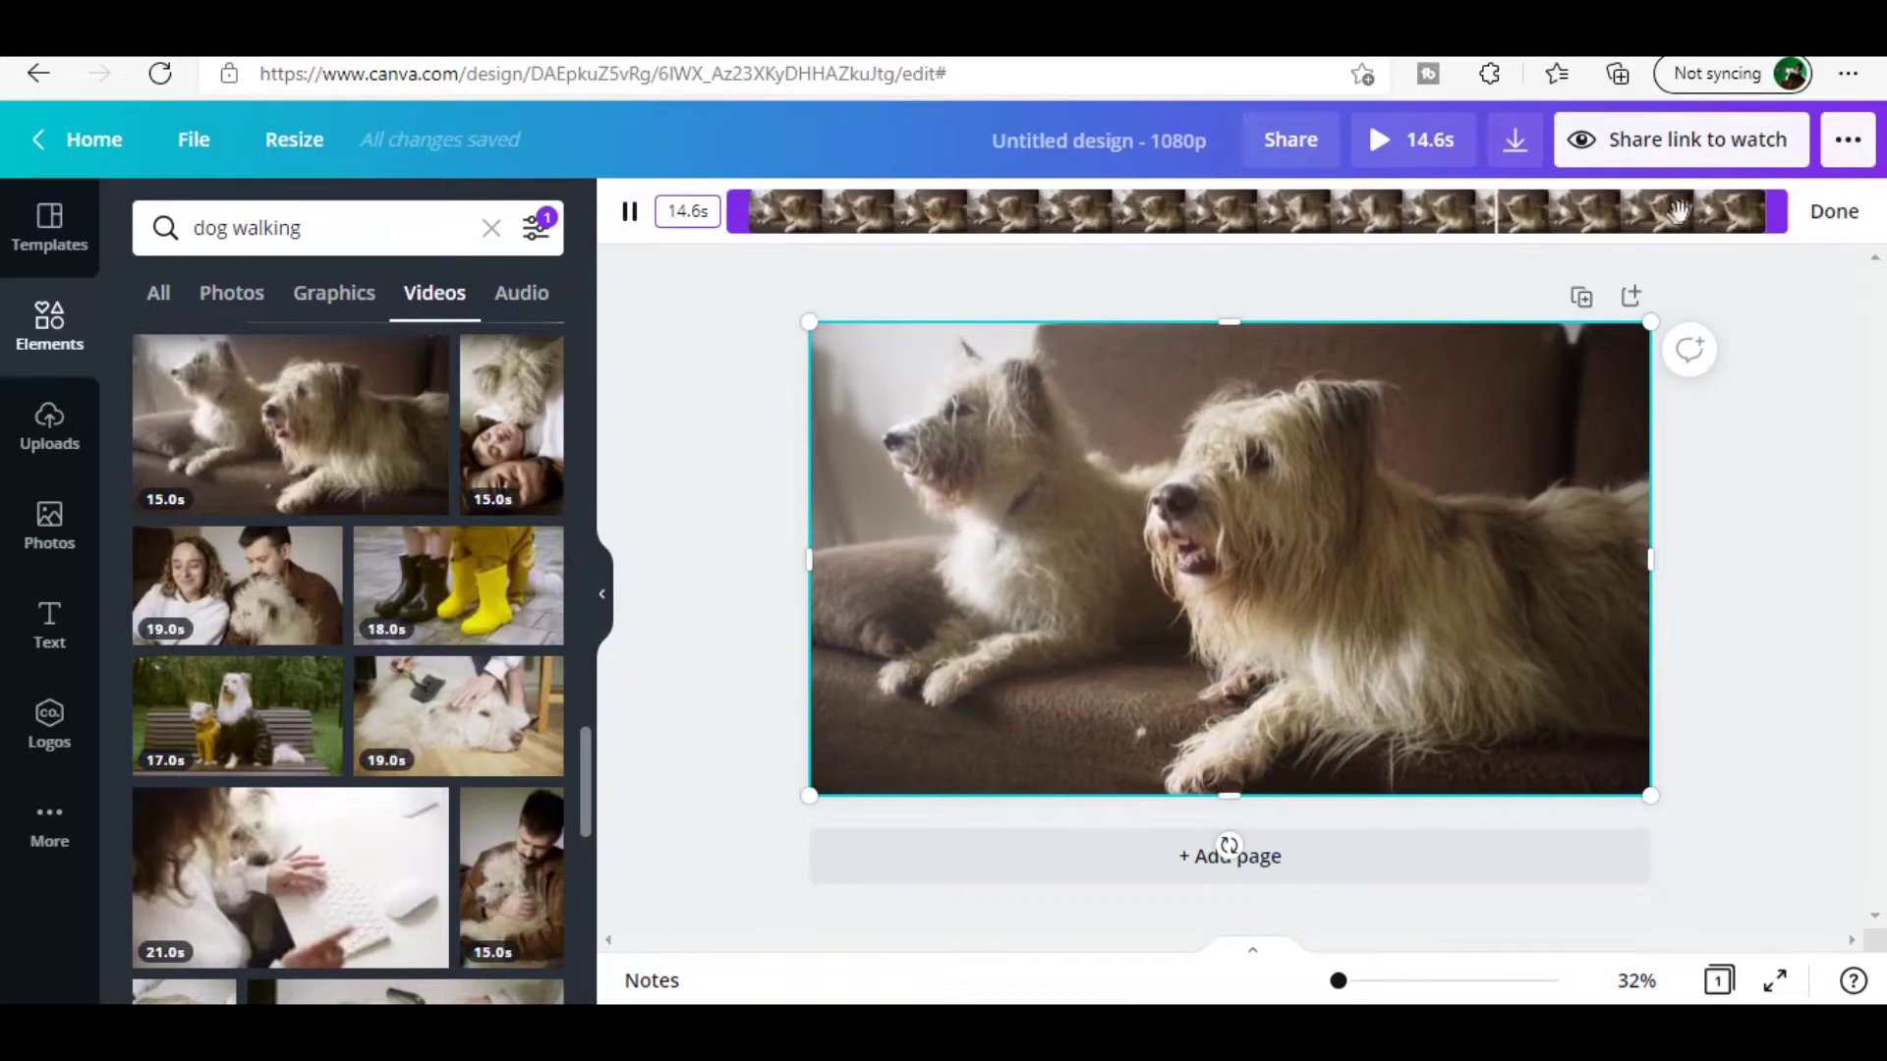
pyautogui.moveTo(1761, 225); pyautogui.dragTo(1180, 192)
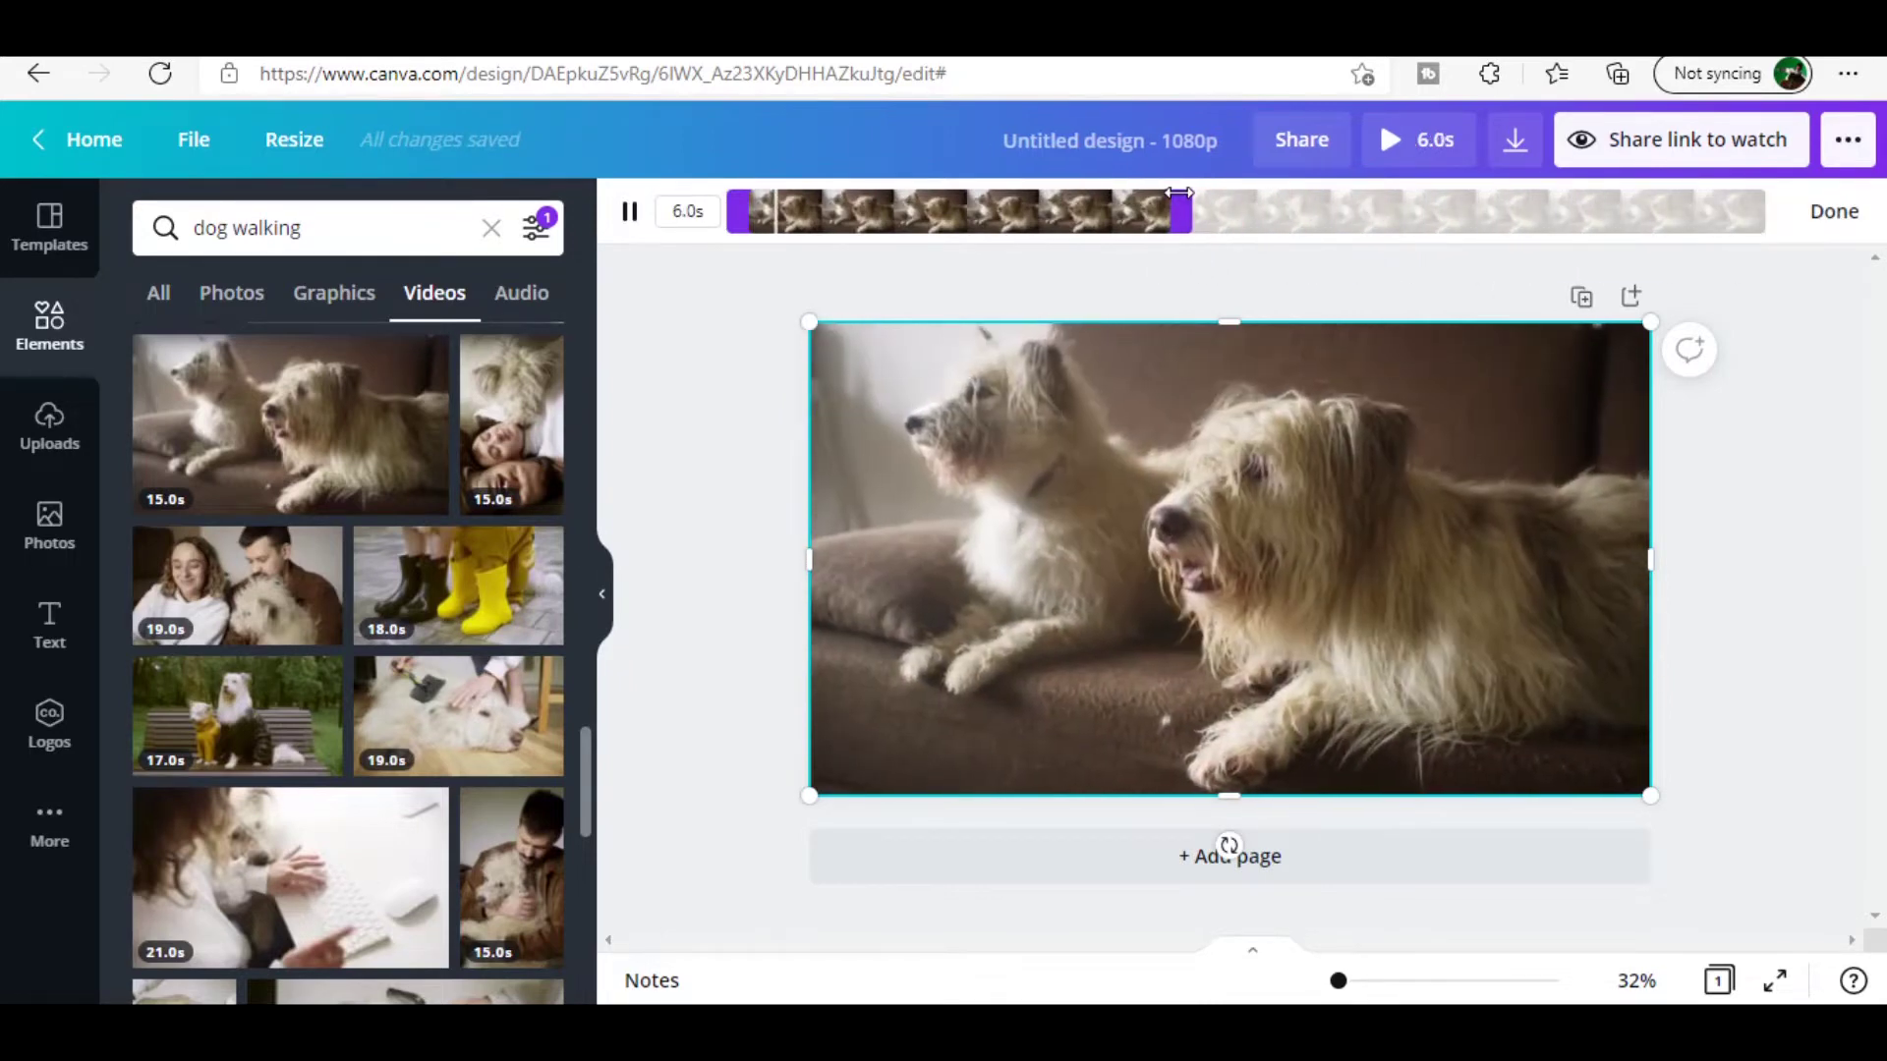
pyautogui.click(1836, 212)
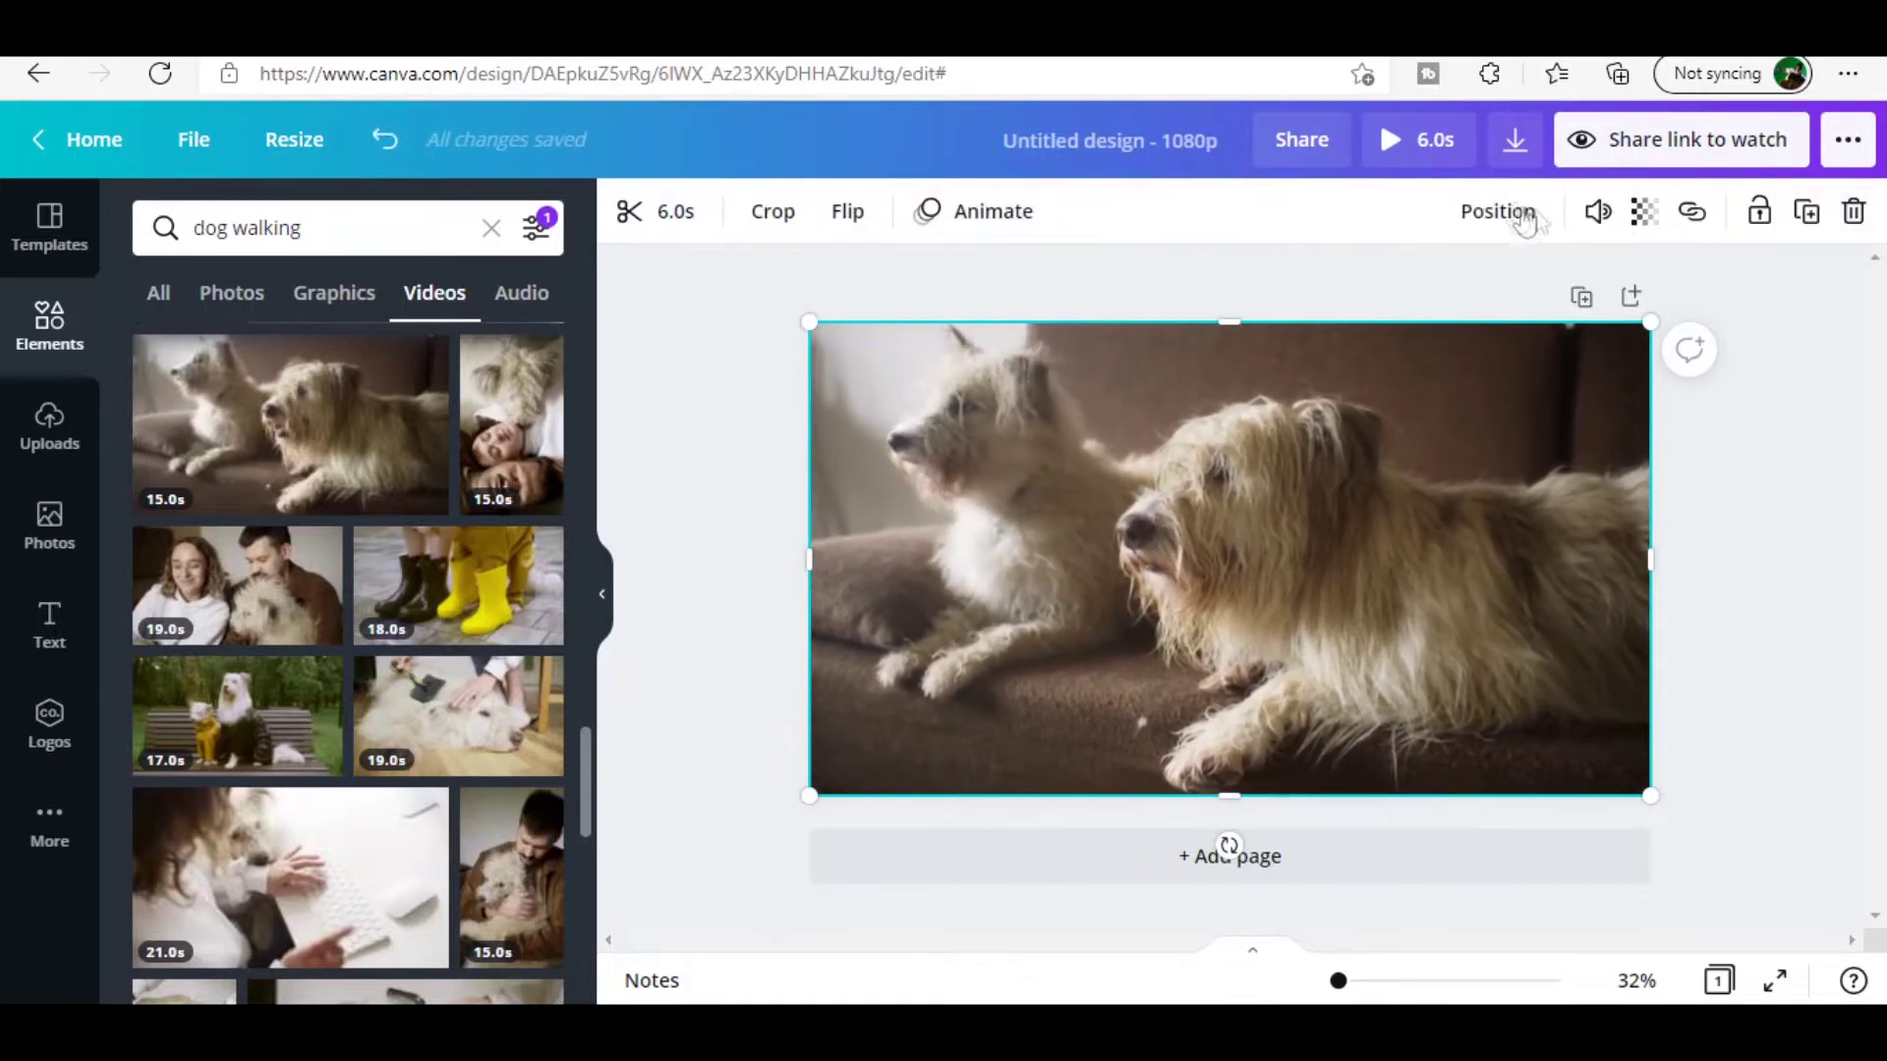
pyautogui.click(1516, 140)
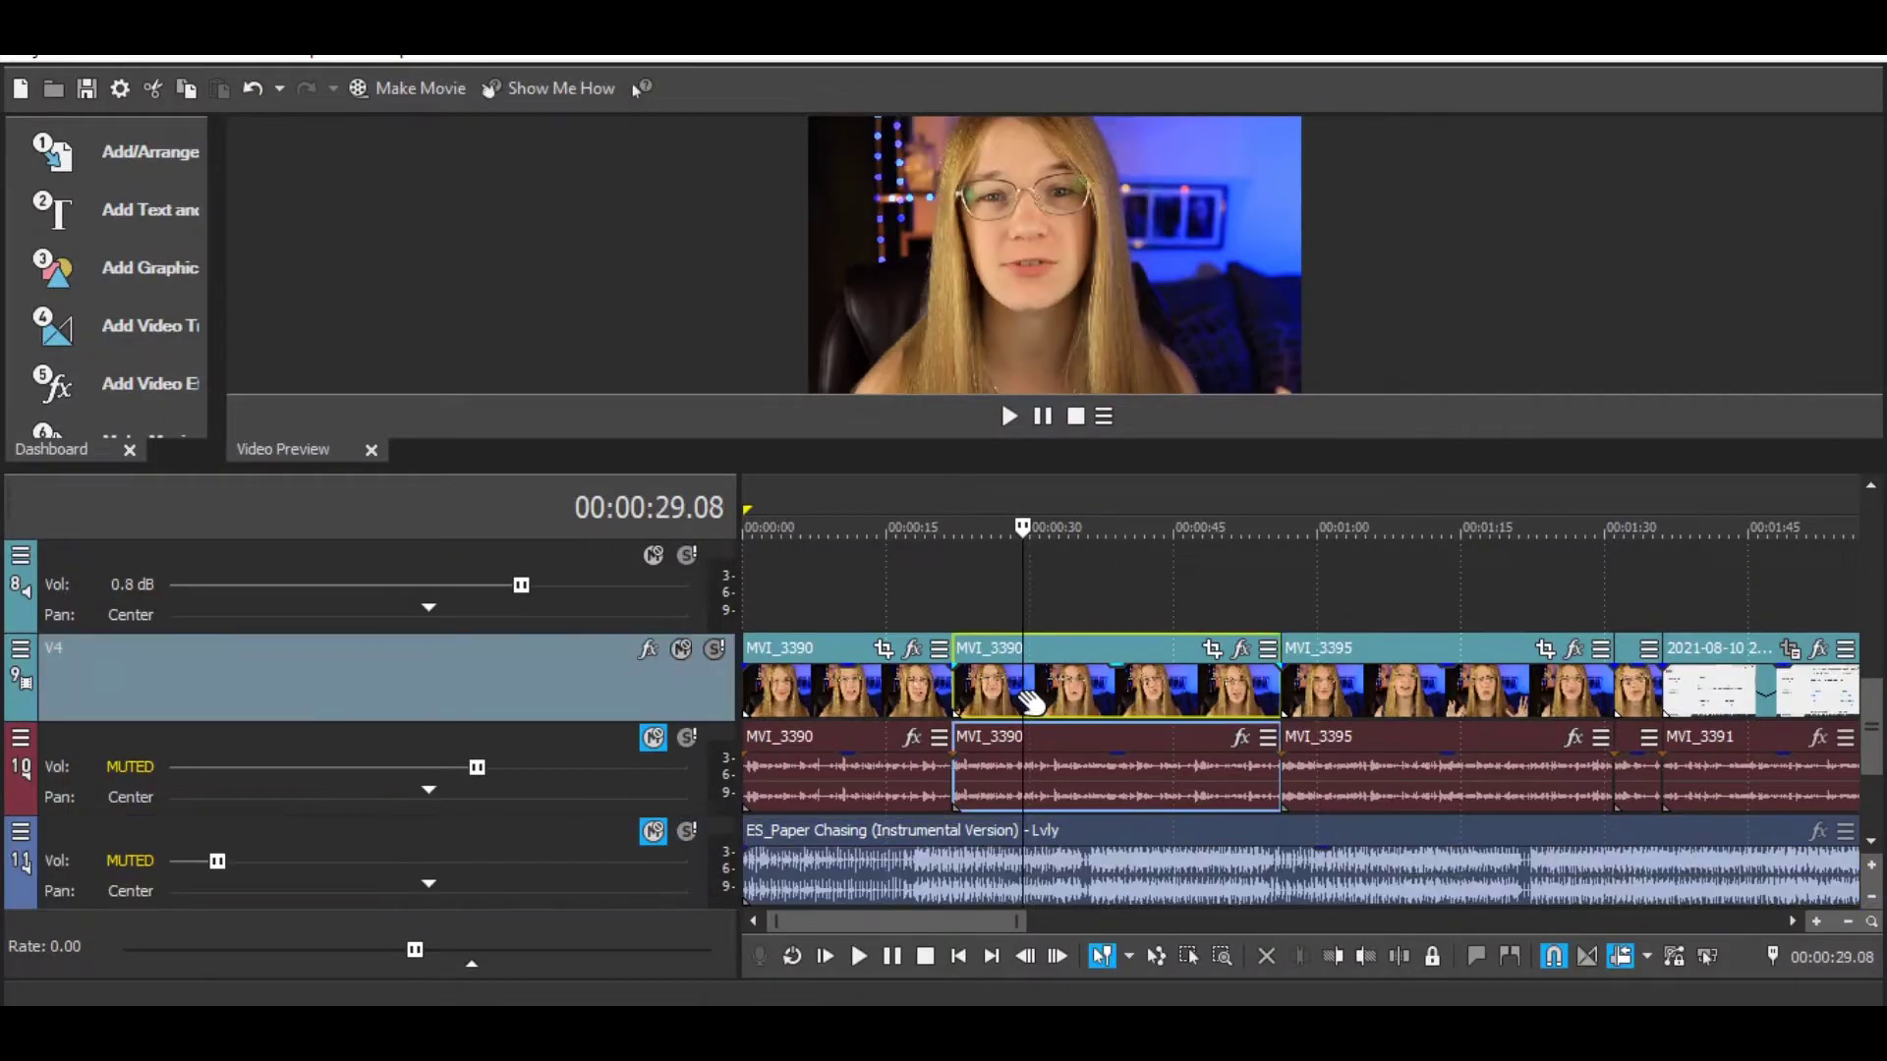
# Step: Select the MVI_3390 and background music clips, then make the timeline area taller
pyautogui.click(1043, 781)
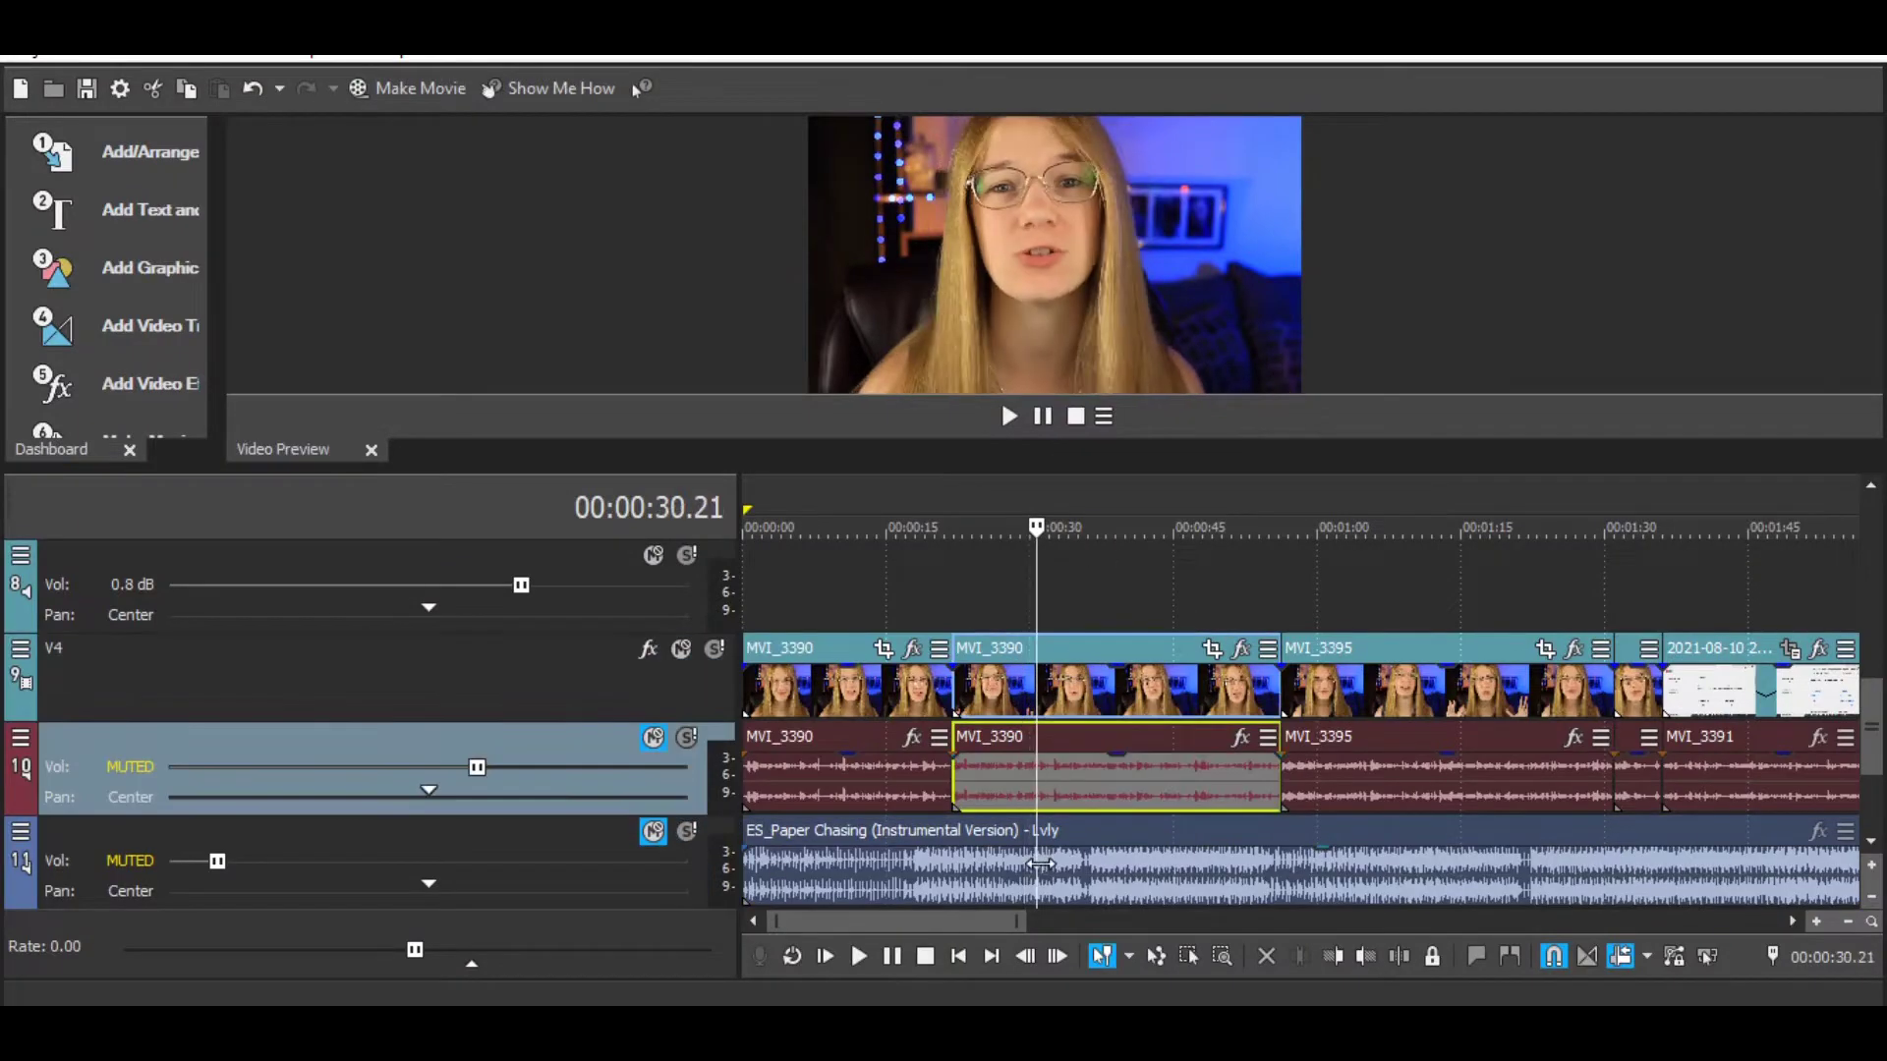
pyautogui.click(1041, 867)
pyautogui.scroll(1, 1877, 747)
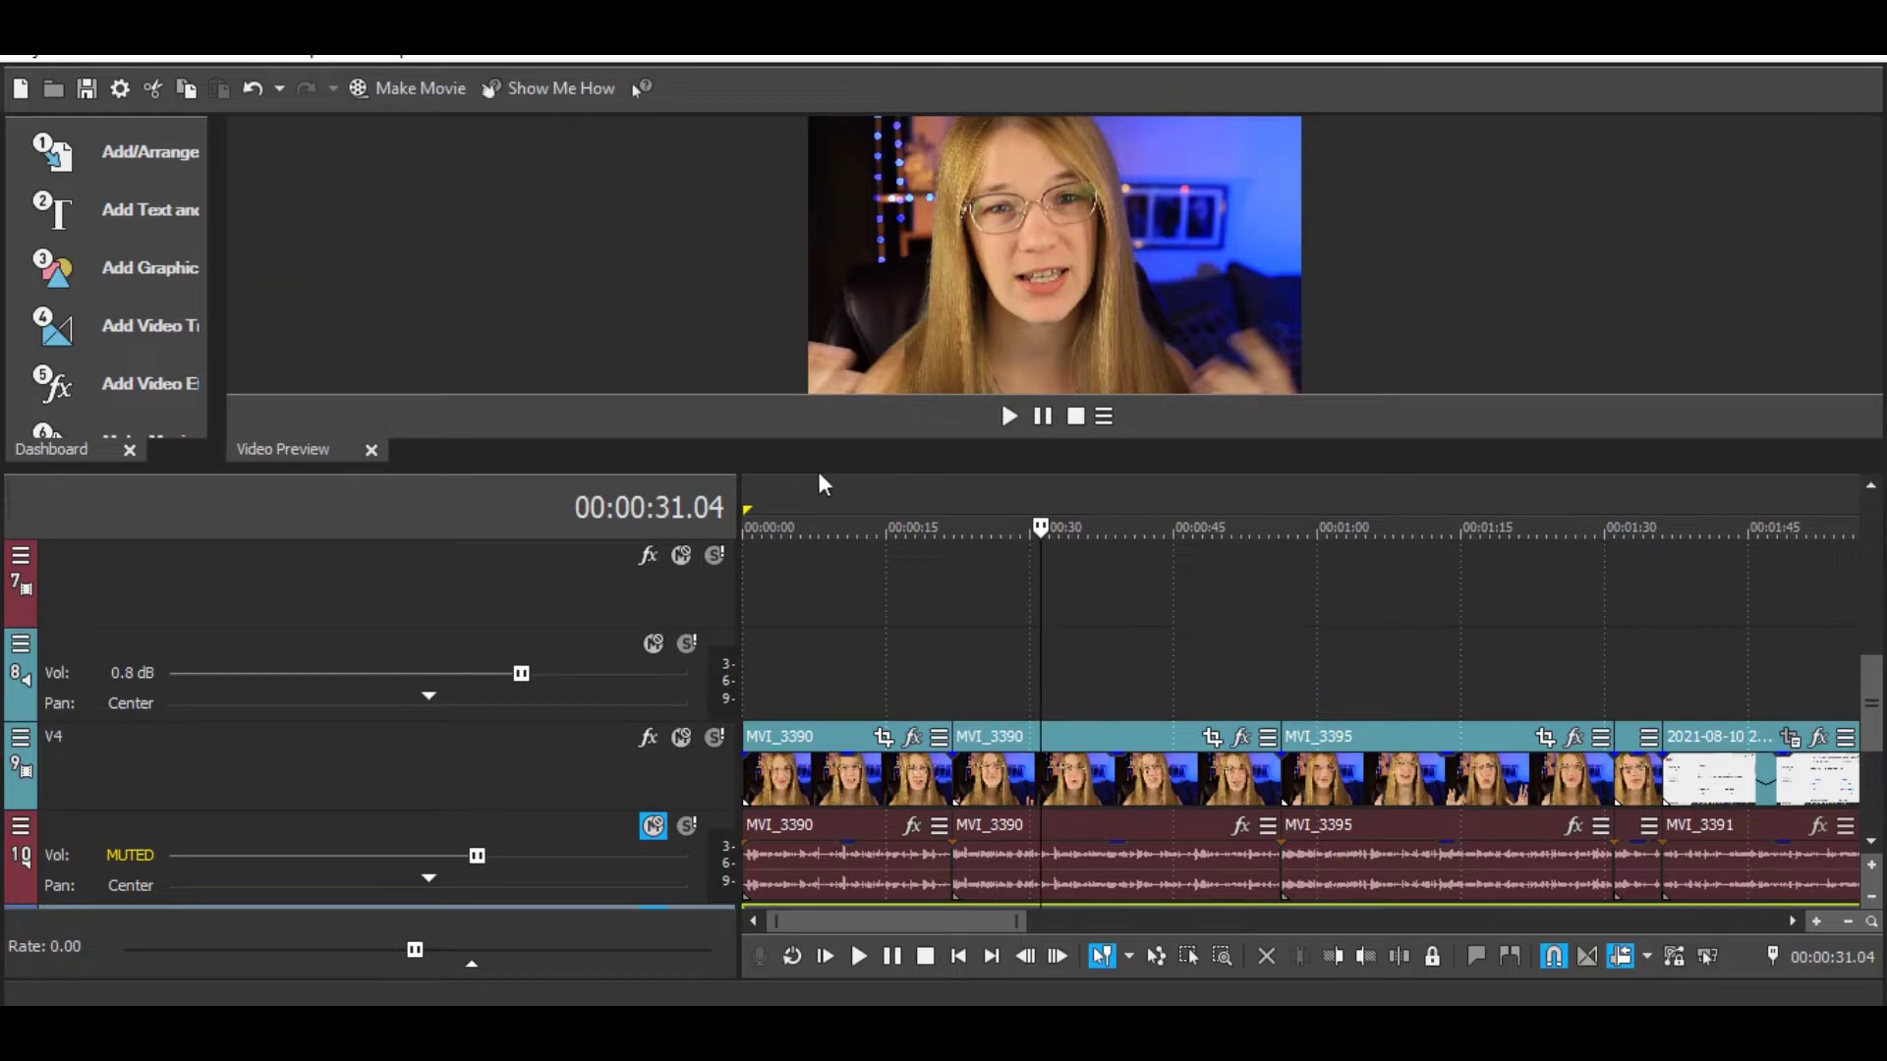
pyautogui.moveTo(803, 469); pyautogui.dragTo(800, 391)
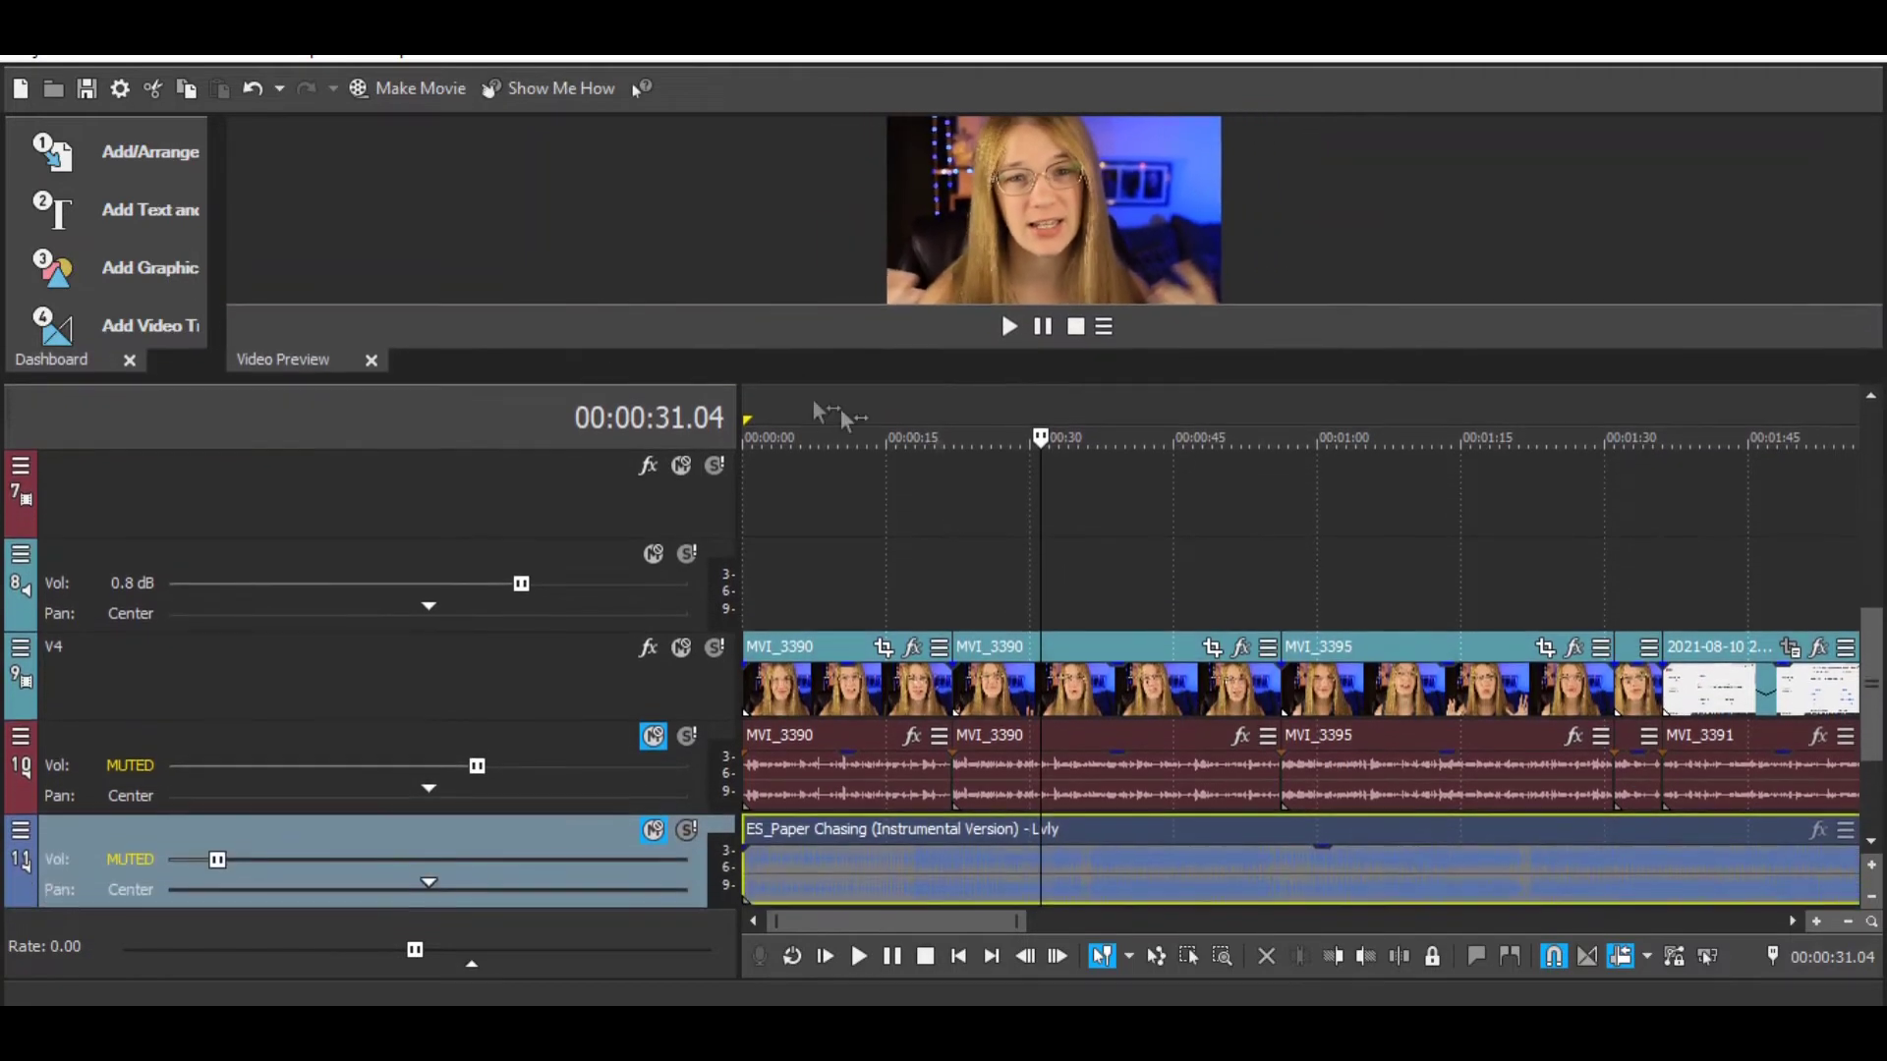
# Step: Set track 8's volume slider to 1.2 dB
pyautogui.scroll(1, 1872, 656)
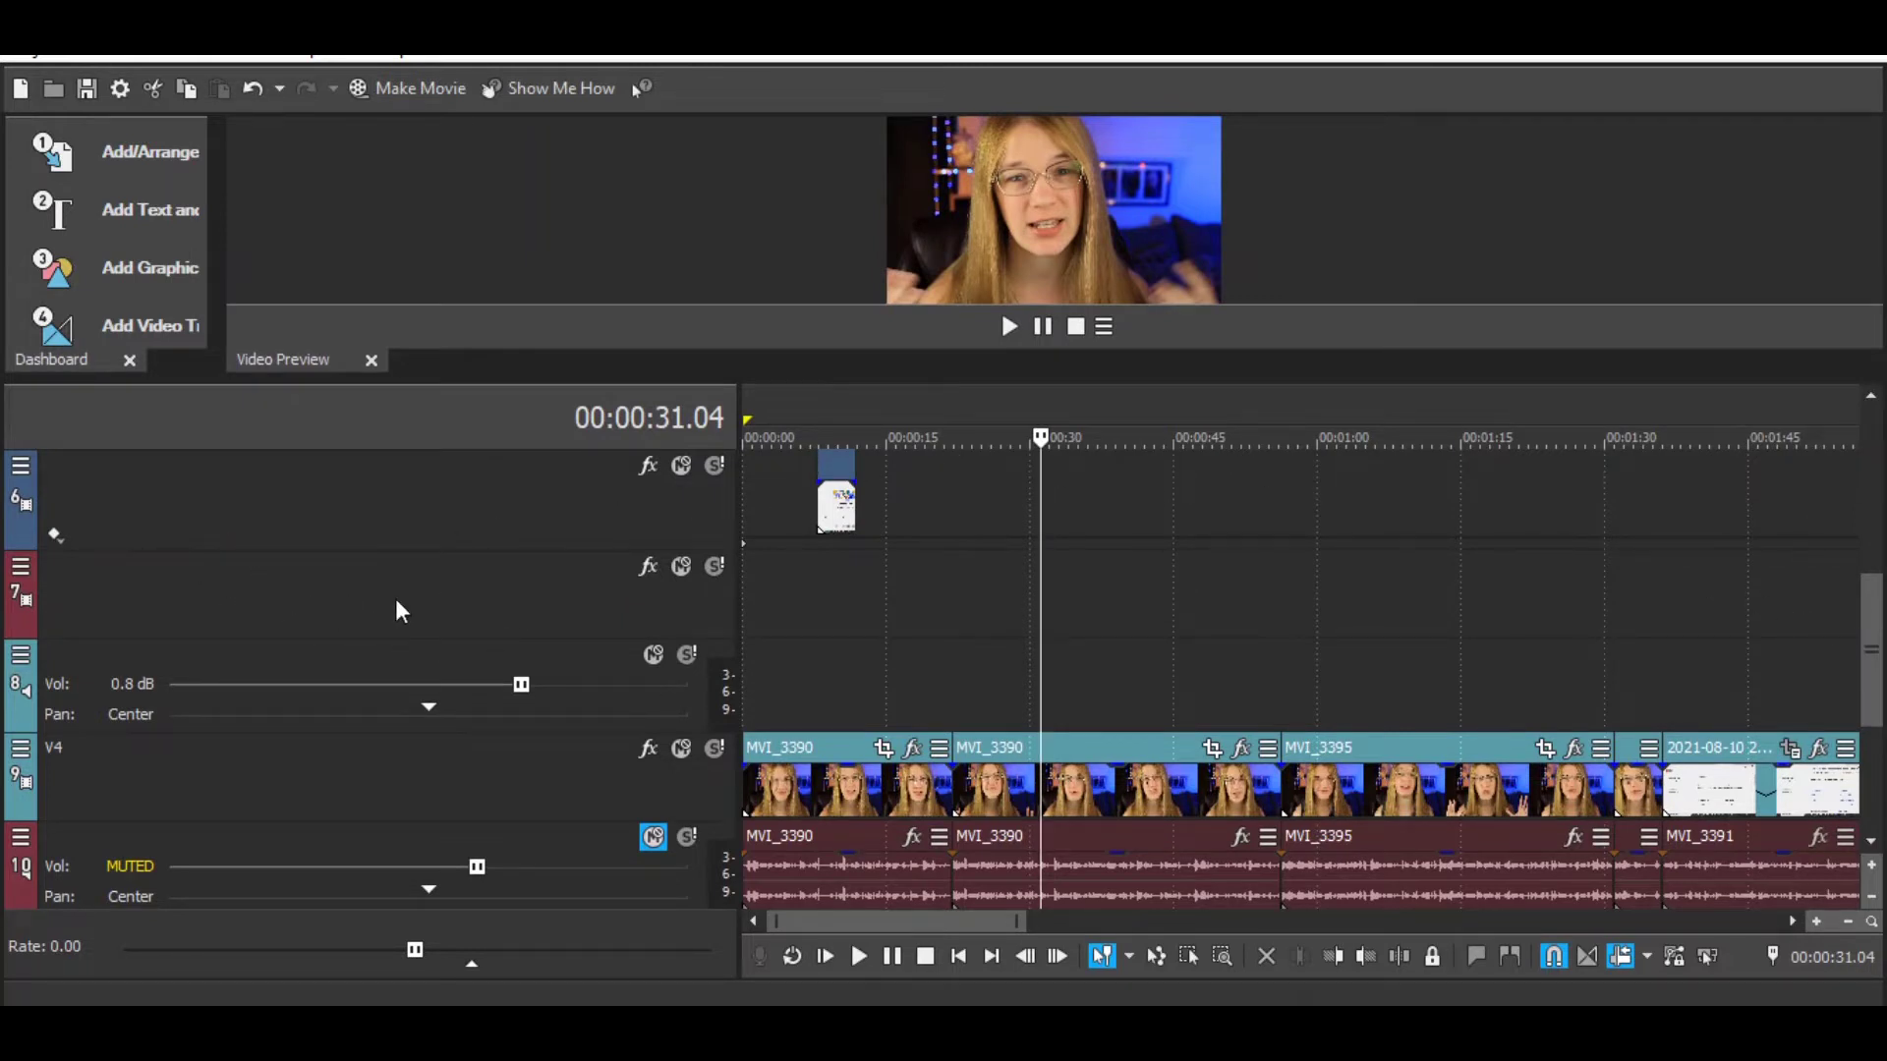
pyautogui.moveTo(521, 684); pyautogui.dragTo(452, 685)
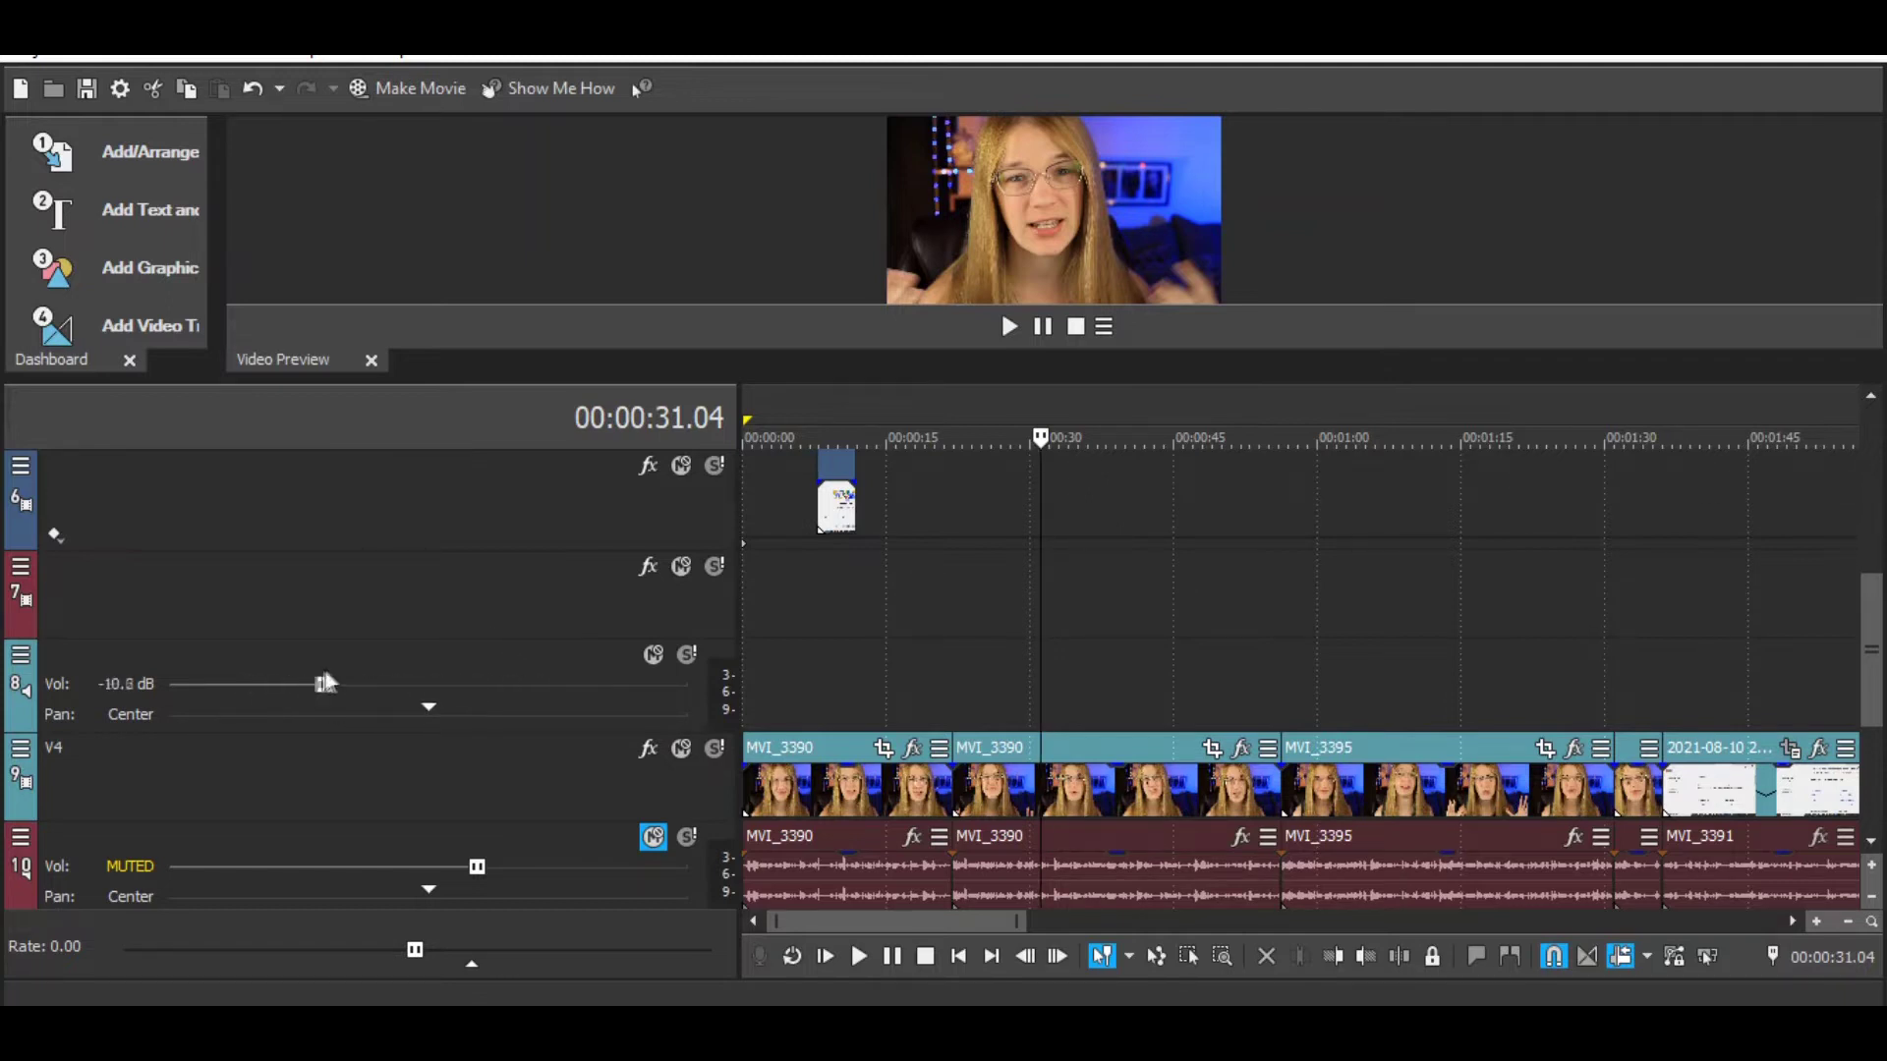
pyautogui.moveTo(532, 686); pyautogui.dragTo(538, 686)
pyautogui.click(509, 790)
# Step: Duplicate the V4 video track
pyautogui.rightClick(509, 790)
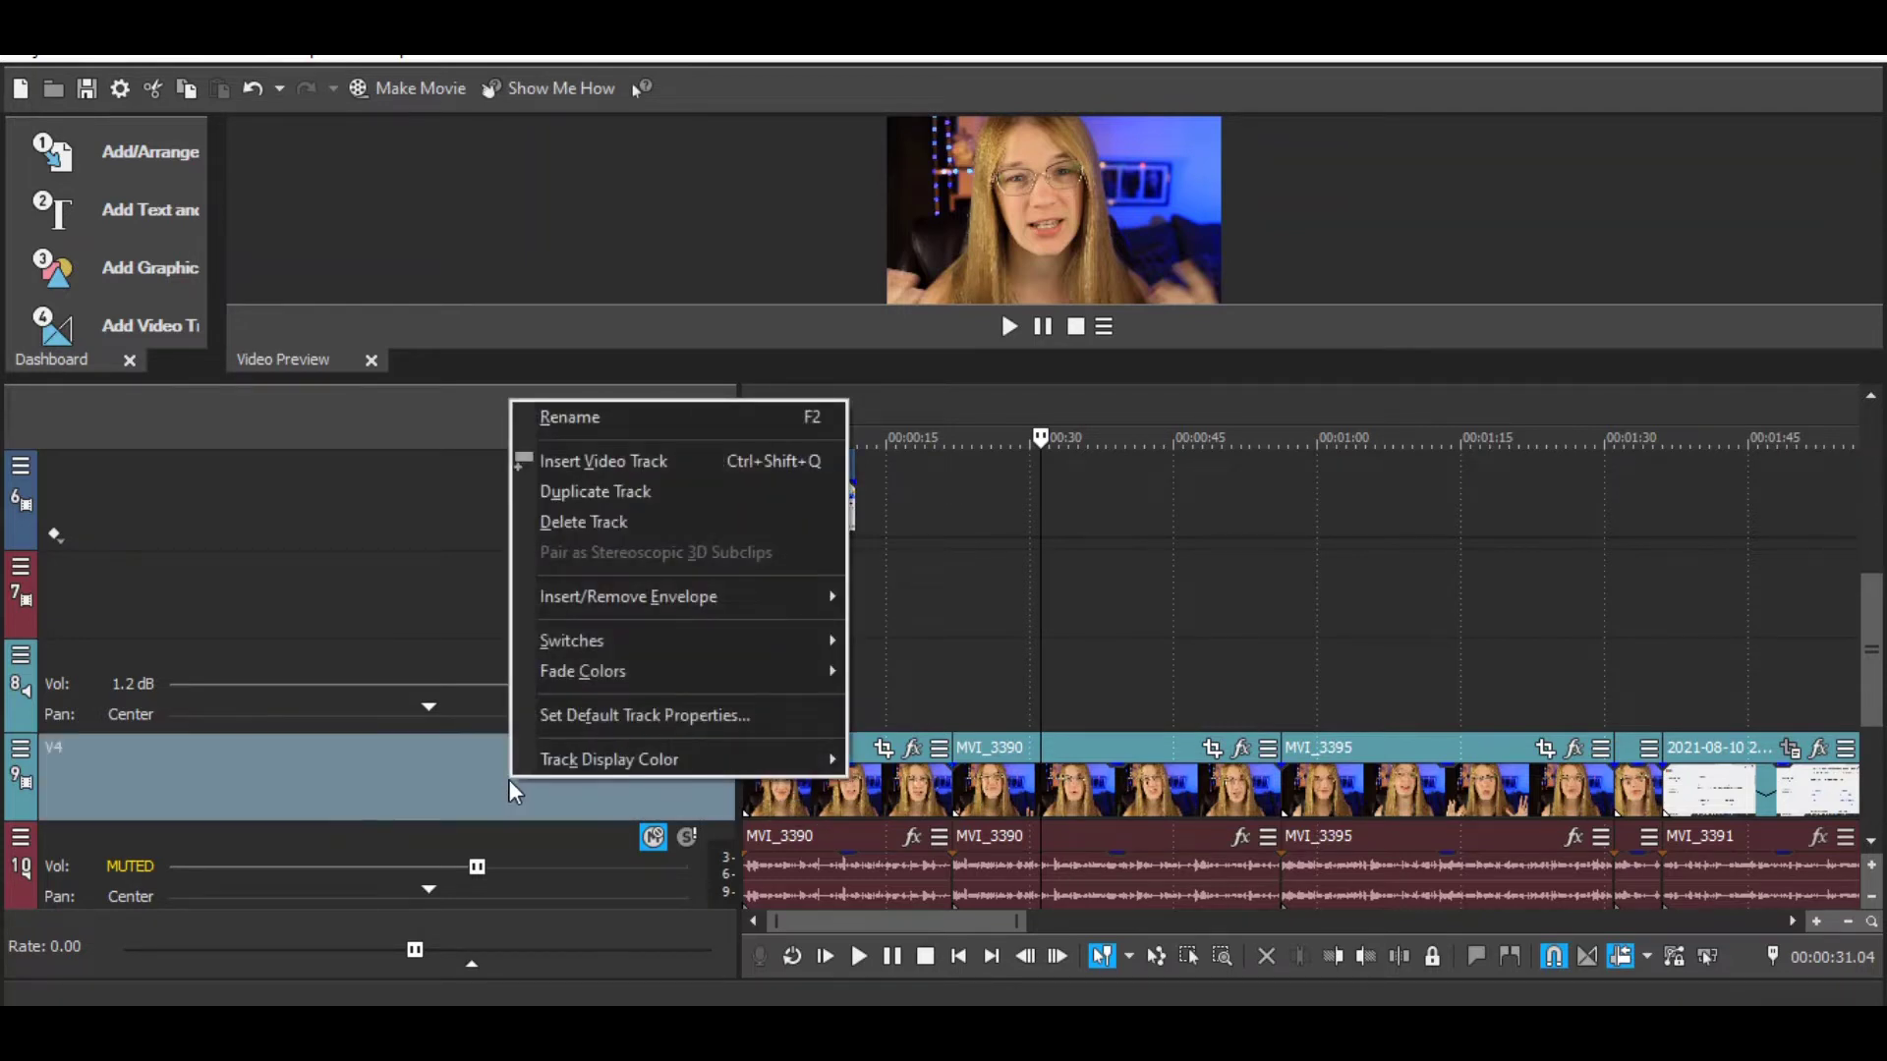
pyautogui.click(615, 501)
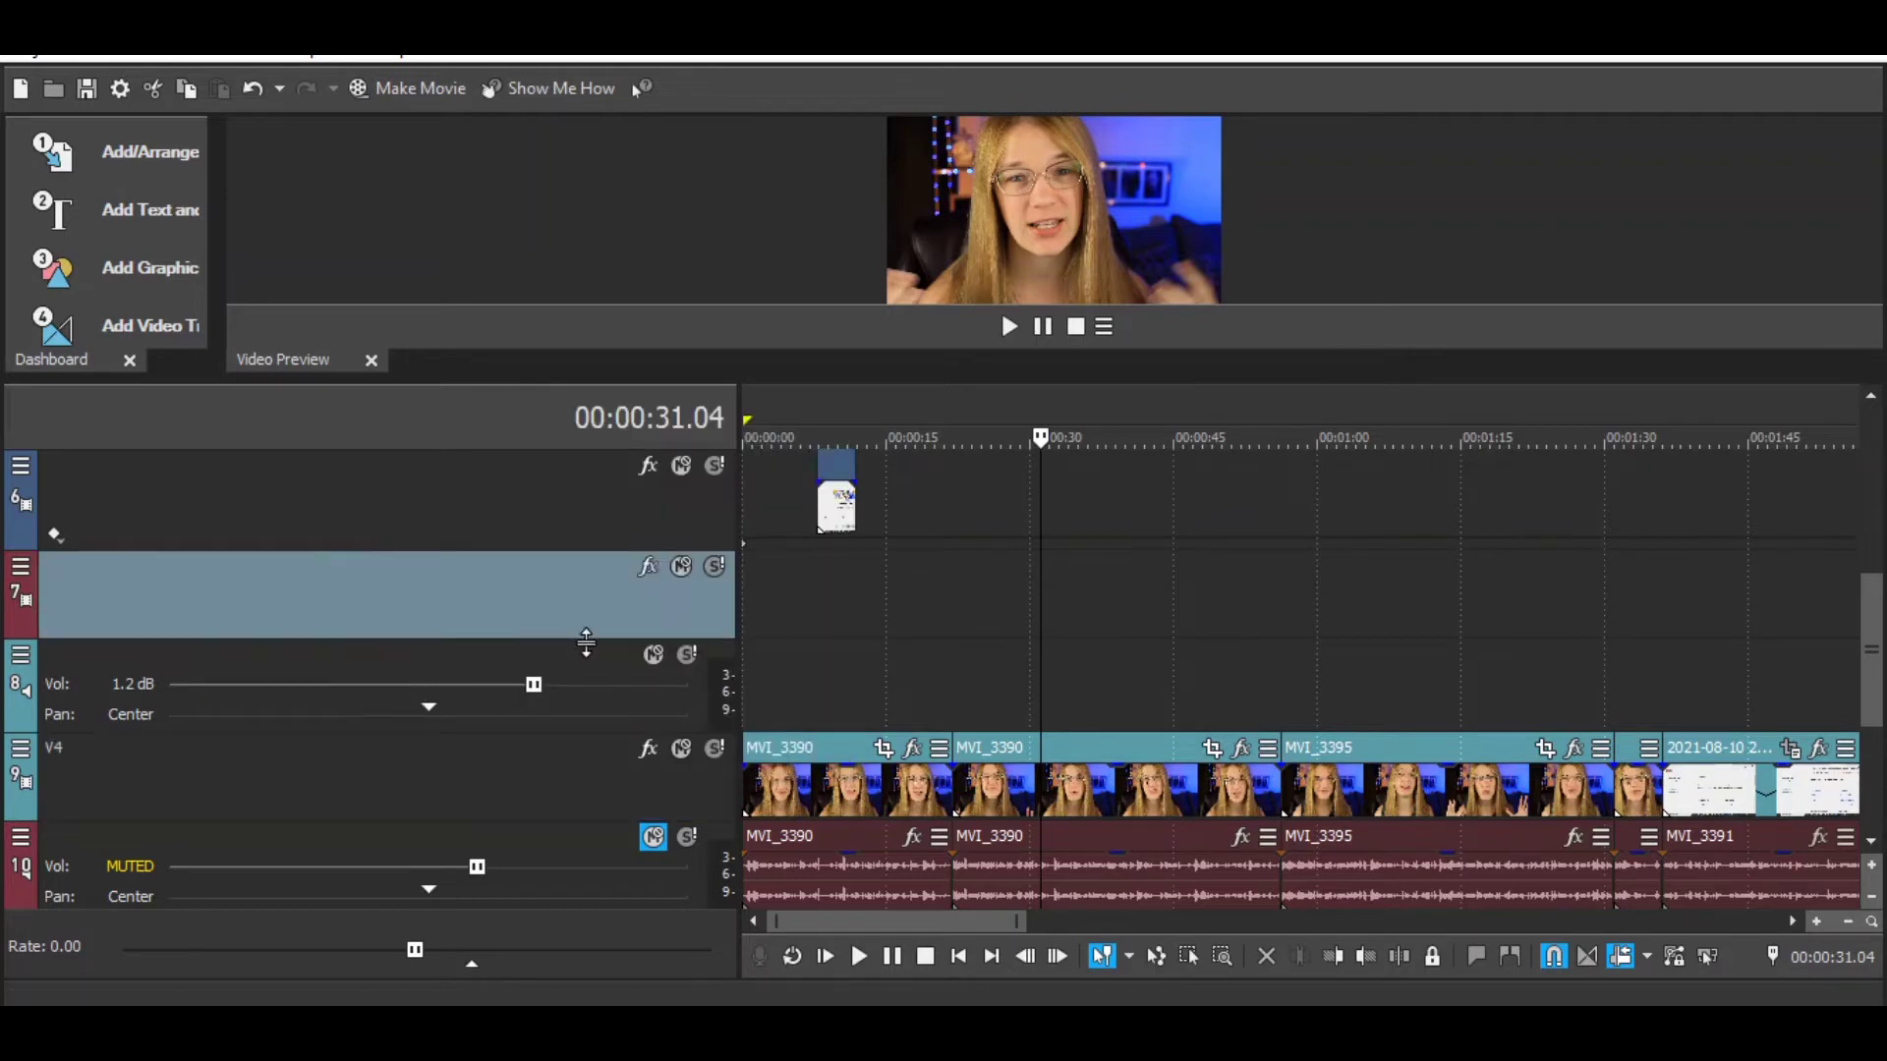
pyautogui.scroll(-3, 599, 691)
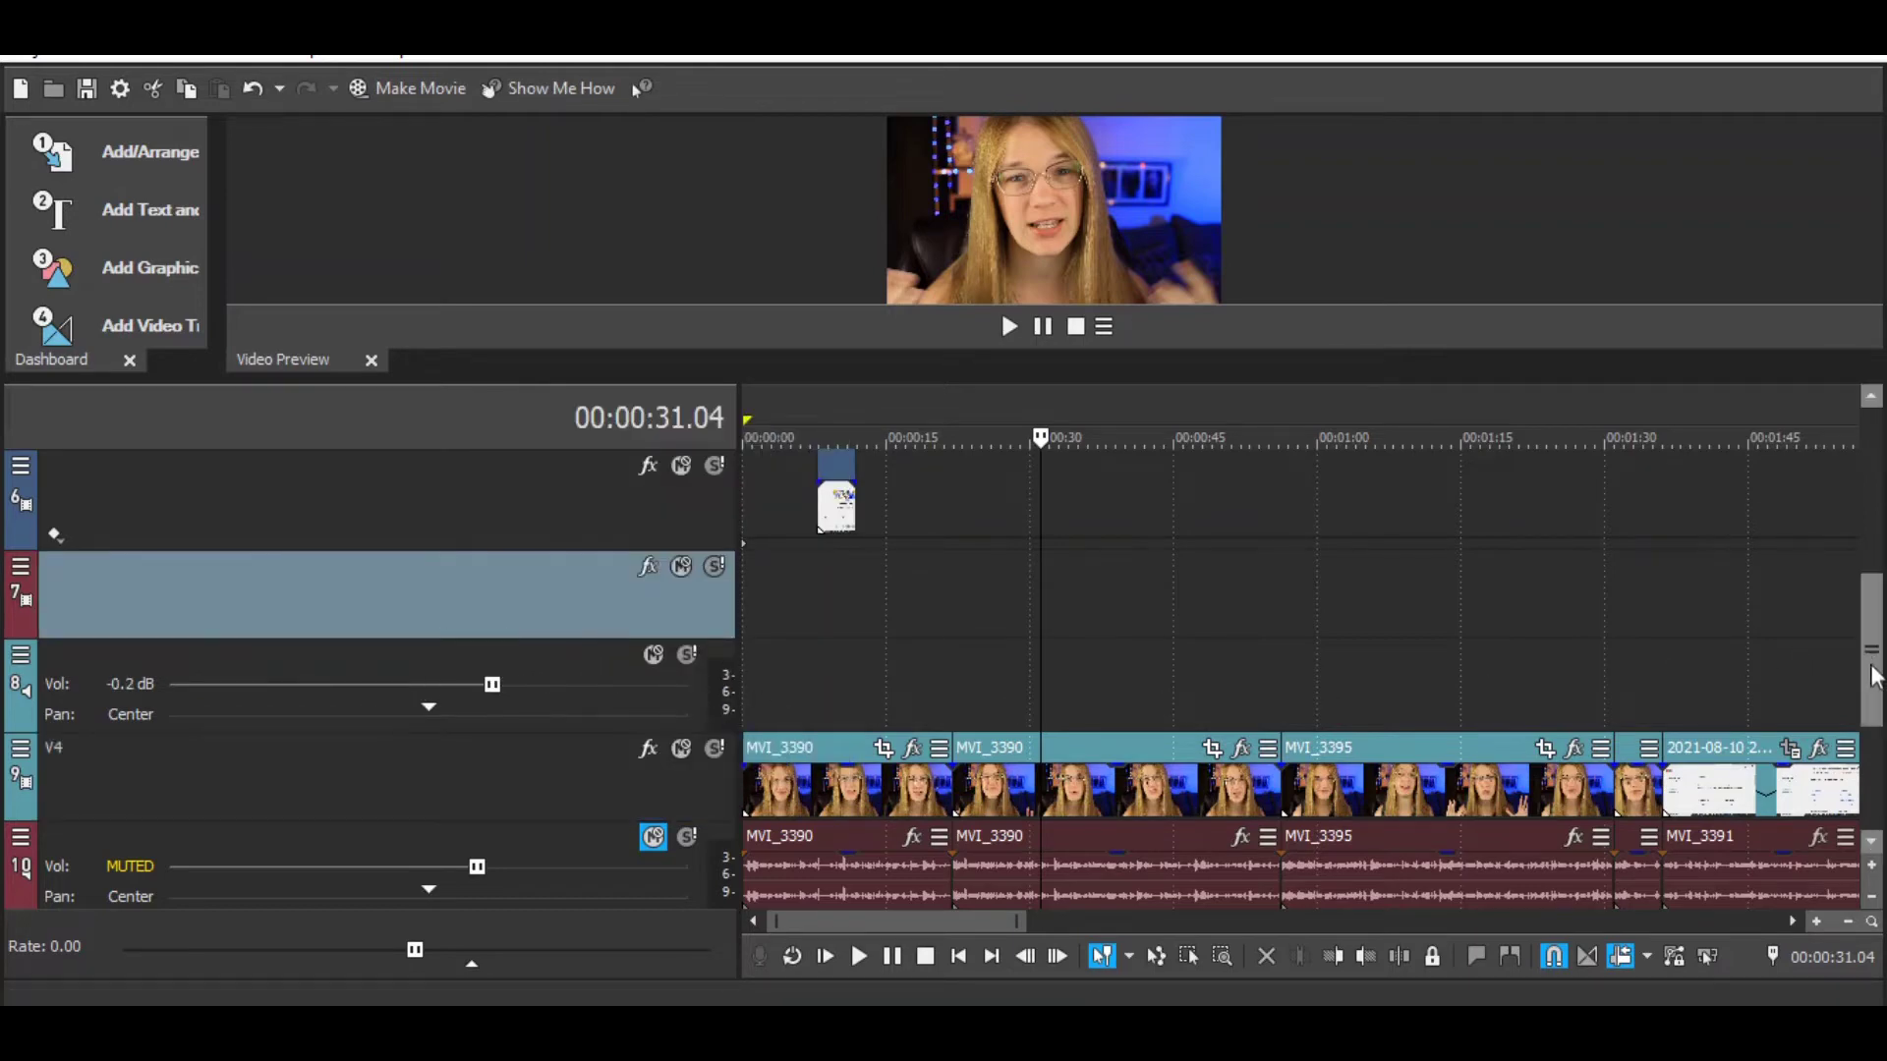
pyautogui.moveTo(1872, 677); pyautogui.dragTo(1866, 778)
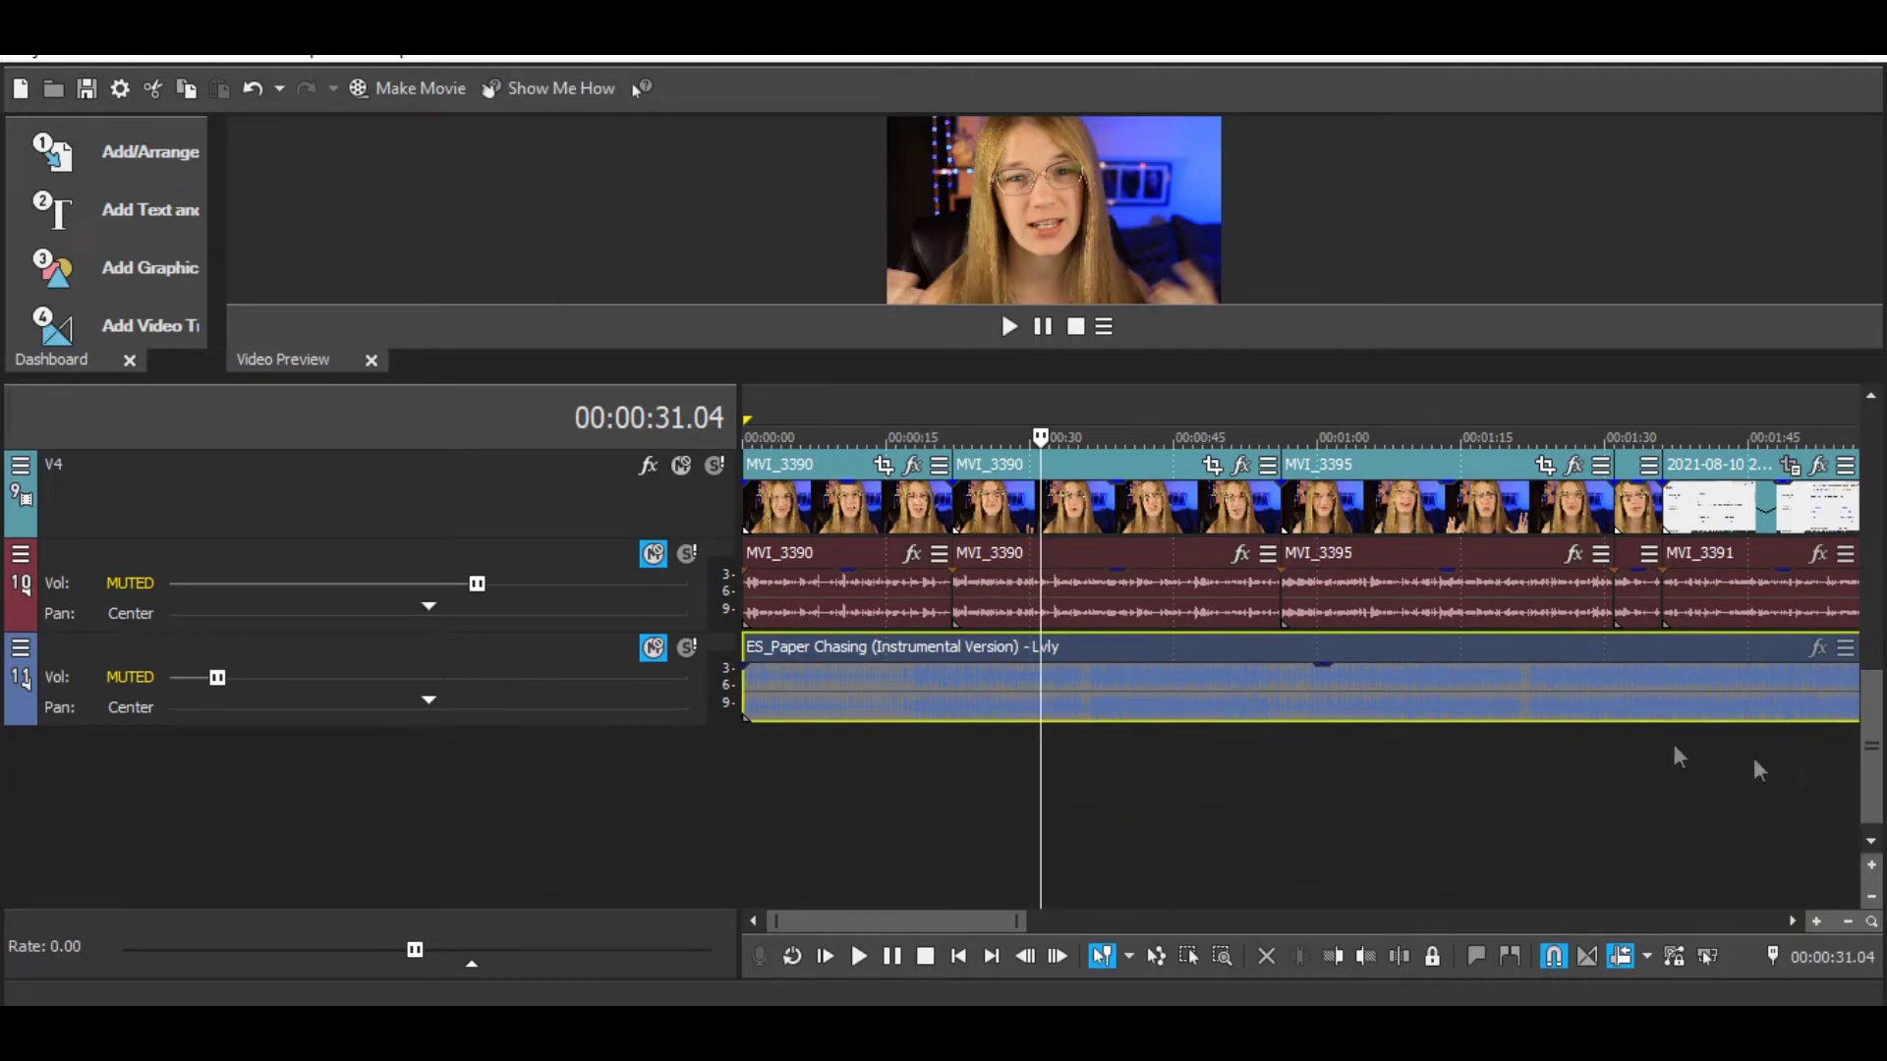
# Step: Insert a new video track and move it into position as track 4
pyautogui.rightClick(439, 758)
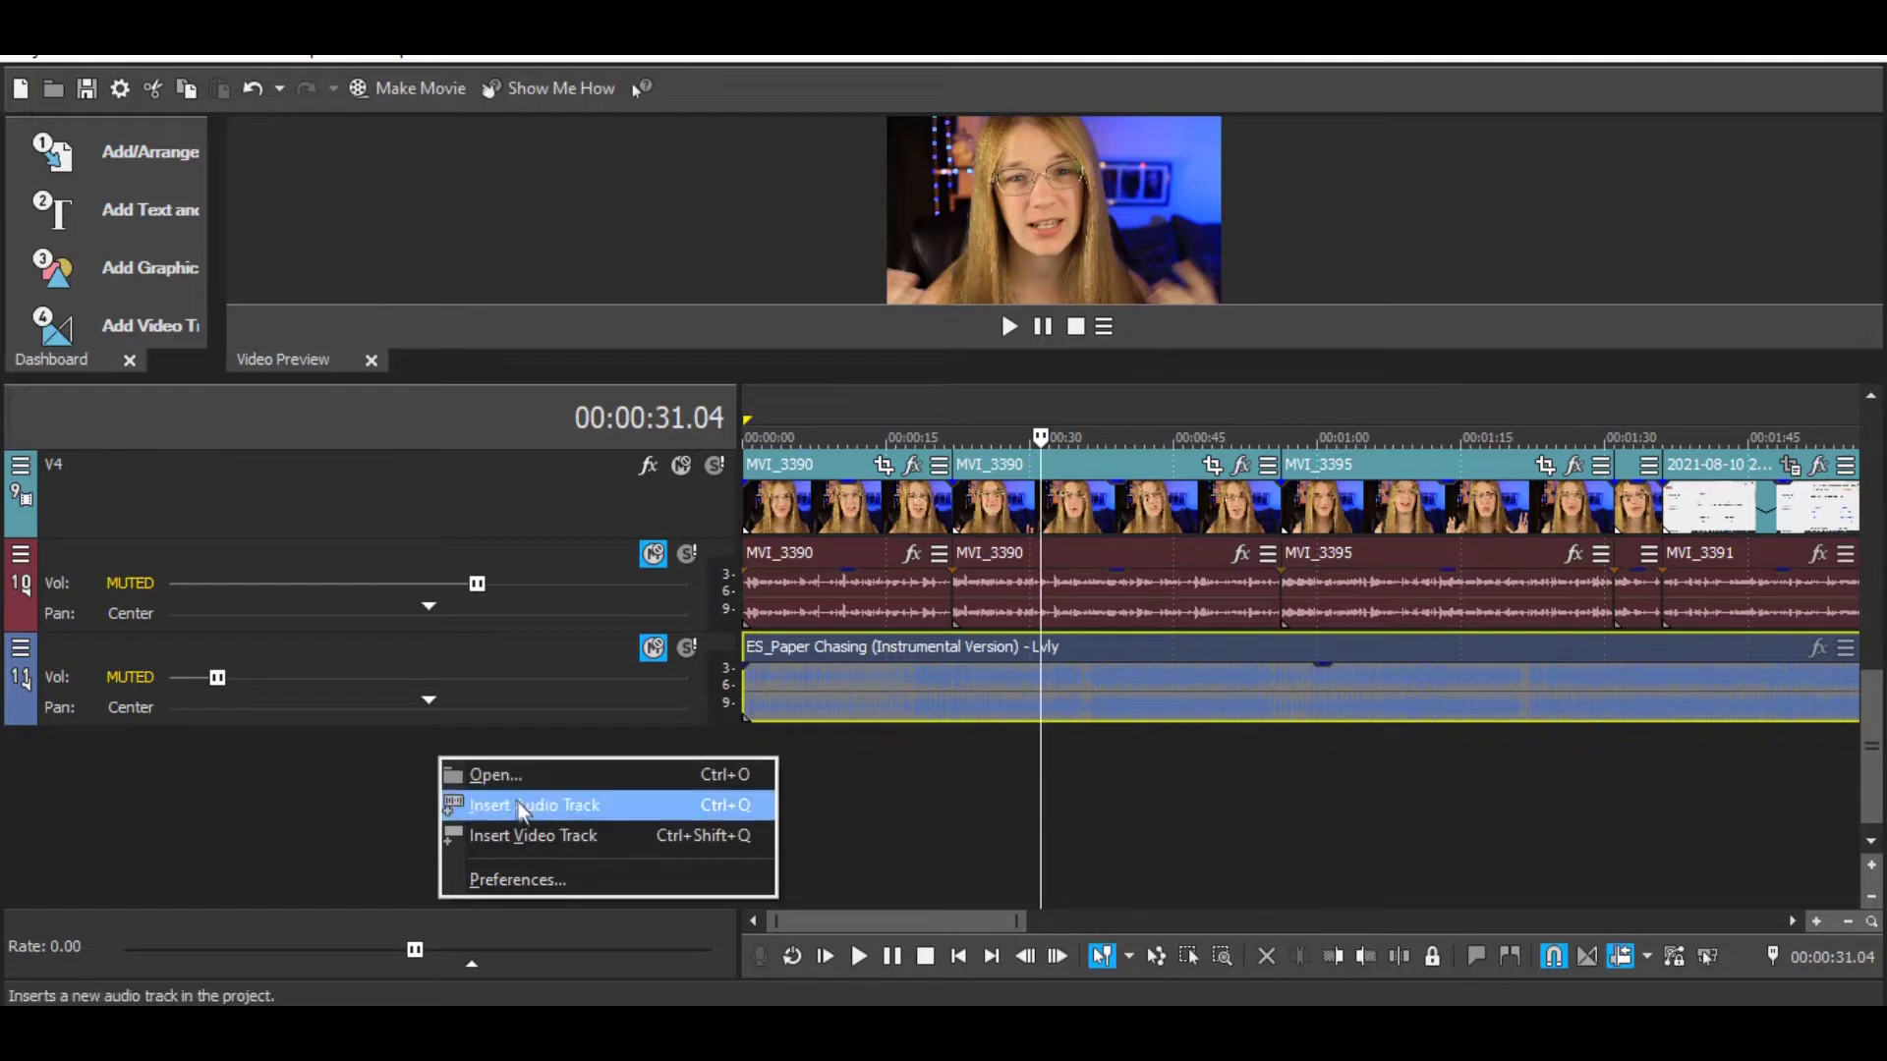
pyautogui.click(556, 836)
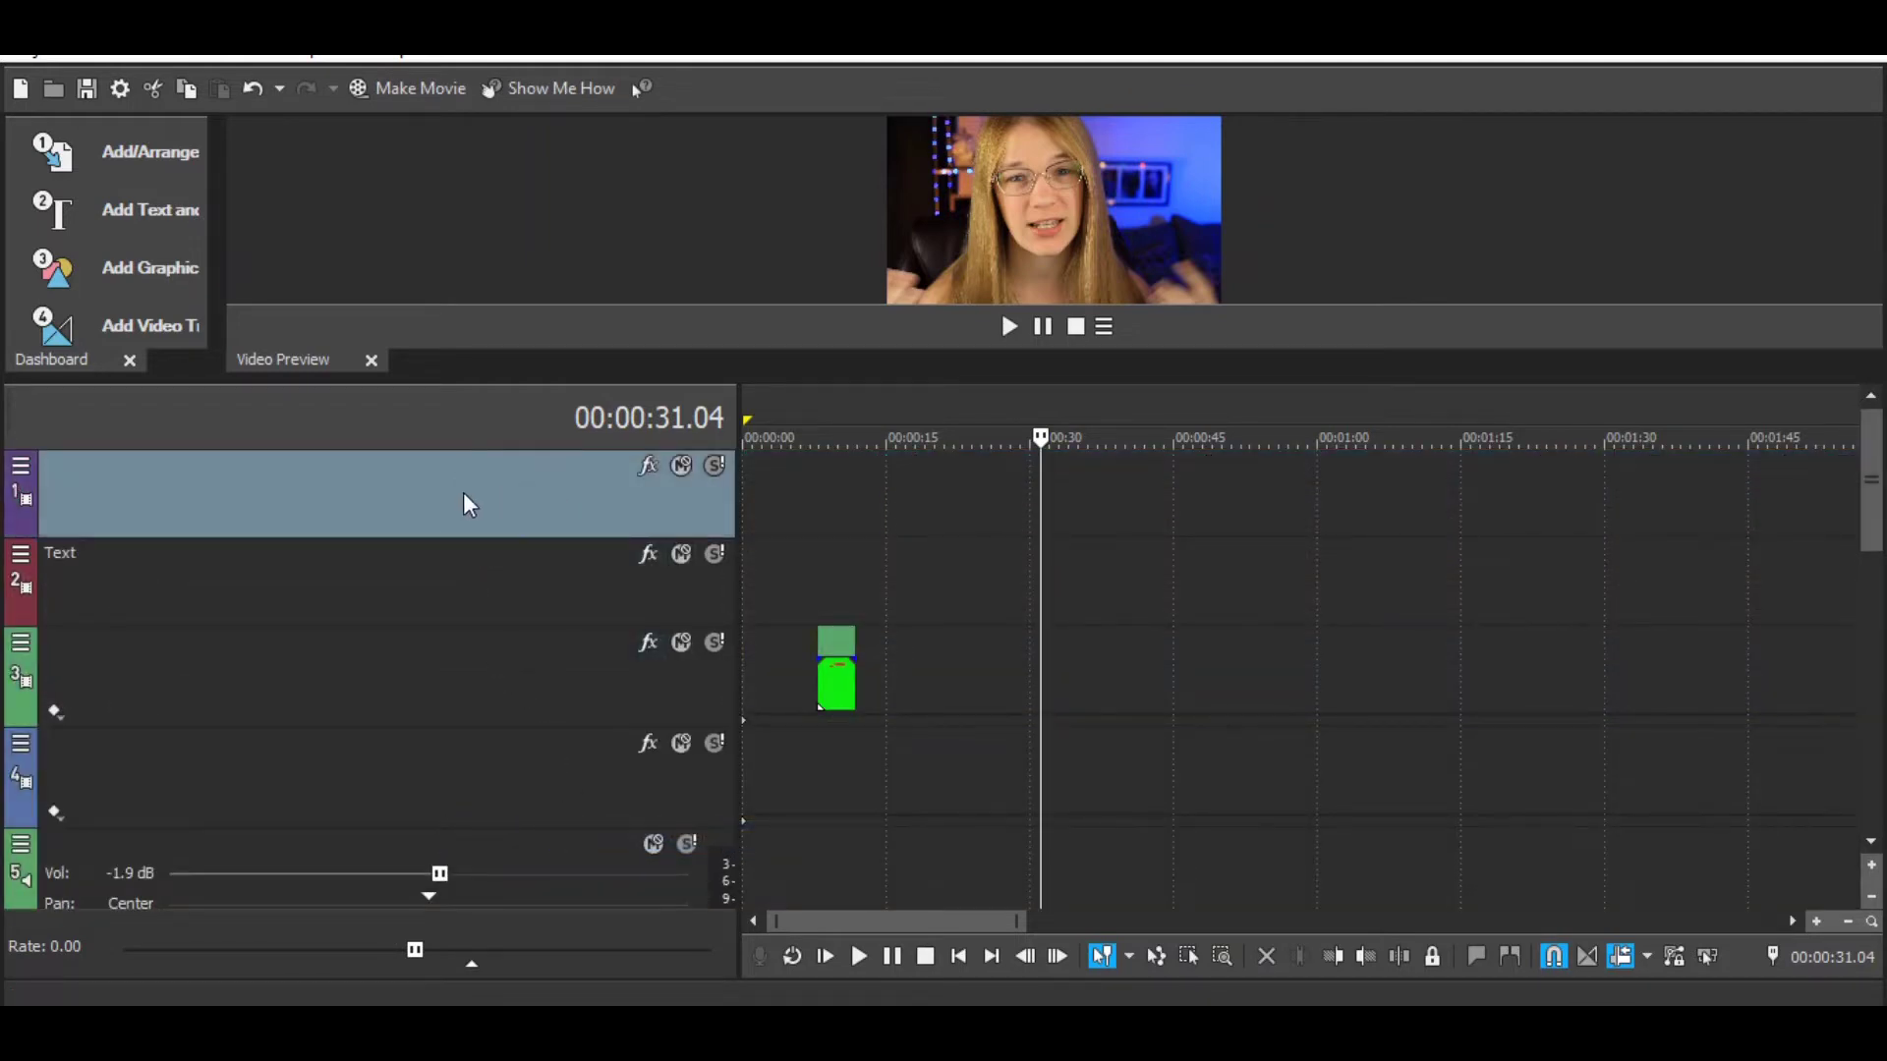
pyautogui.moveTo(463, 494); pyautogui.dragTo(482, 709)
pyautogui.moveTo(485, 782); pyautogui.dragTo(476, 796)
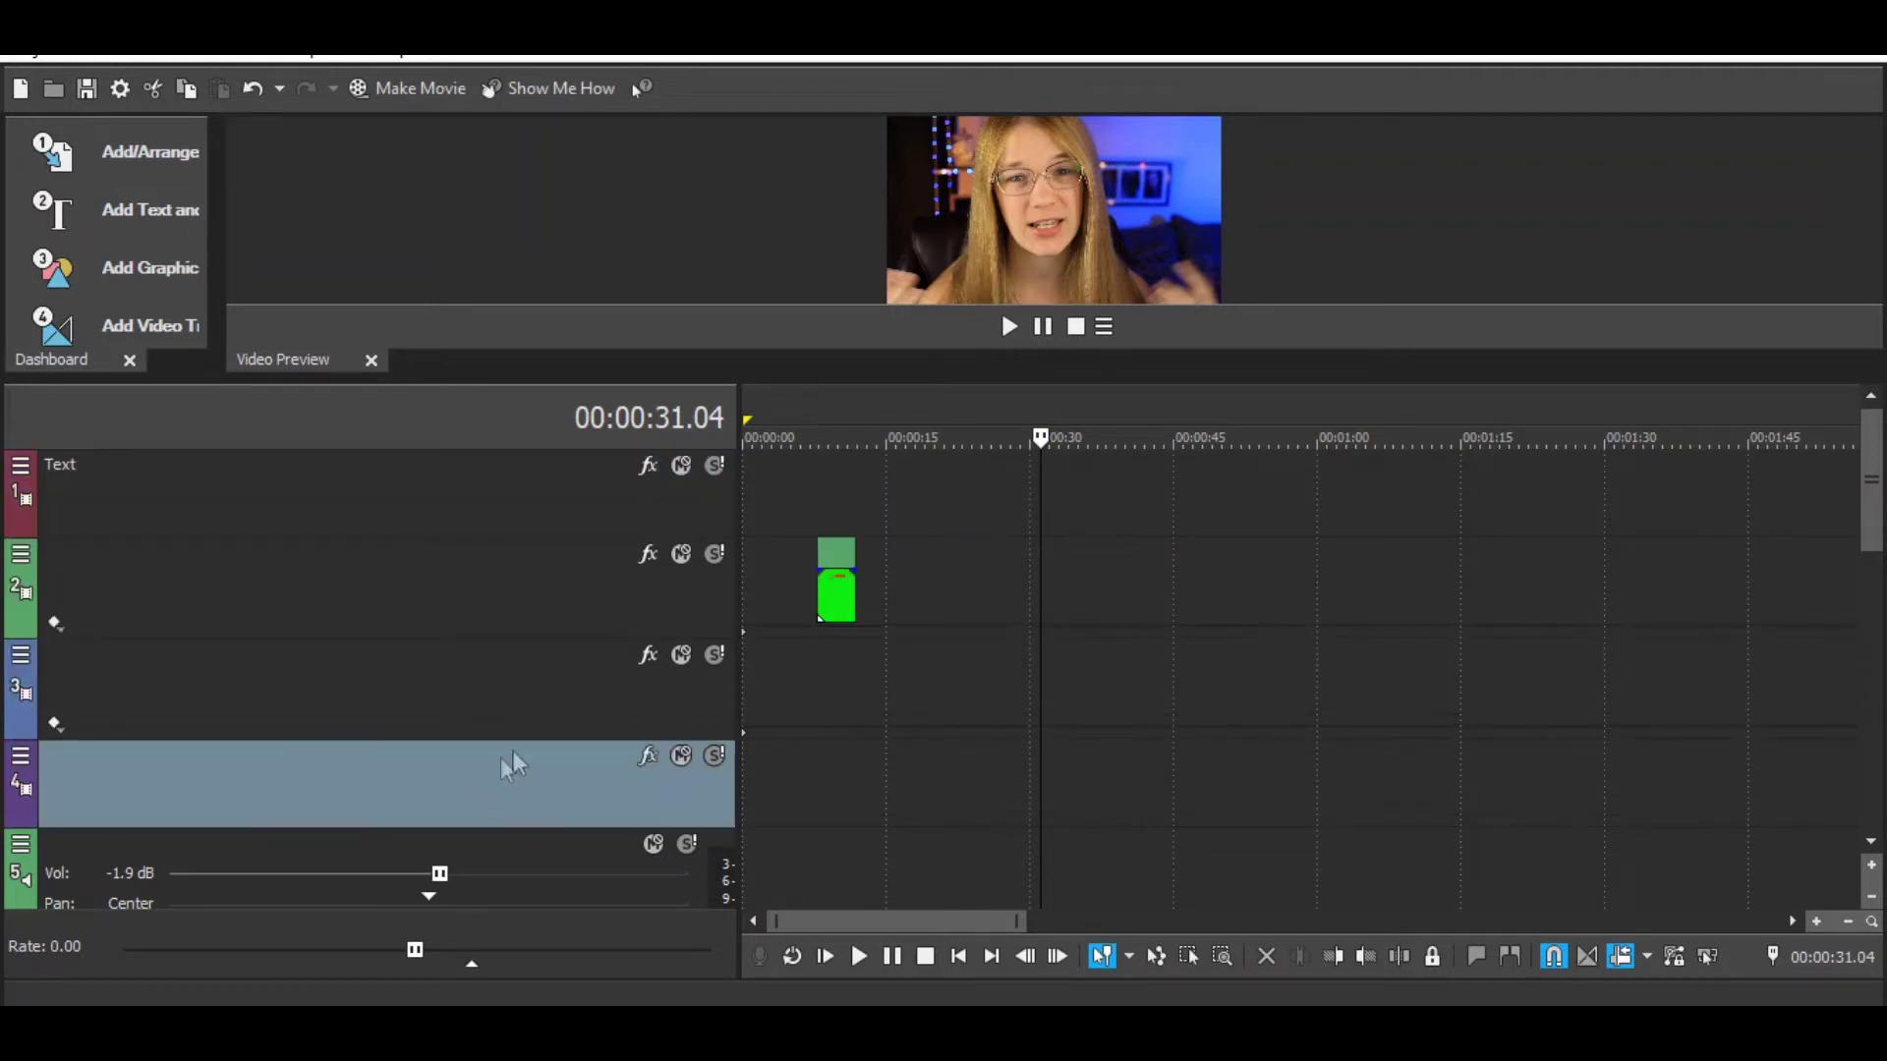
pyautogui.moveTo(1858, 499); pyautogui.dragTo(1872, 570)
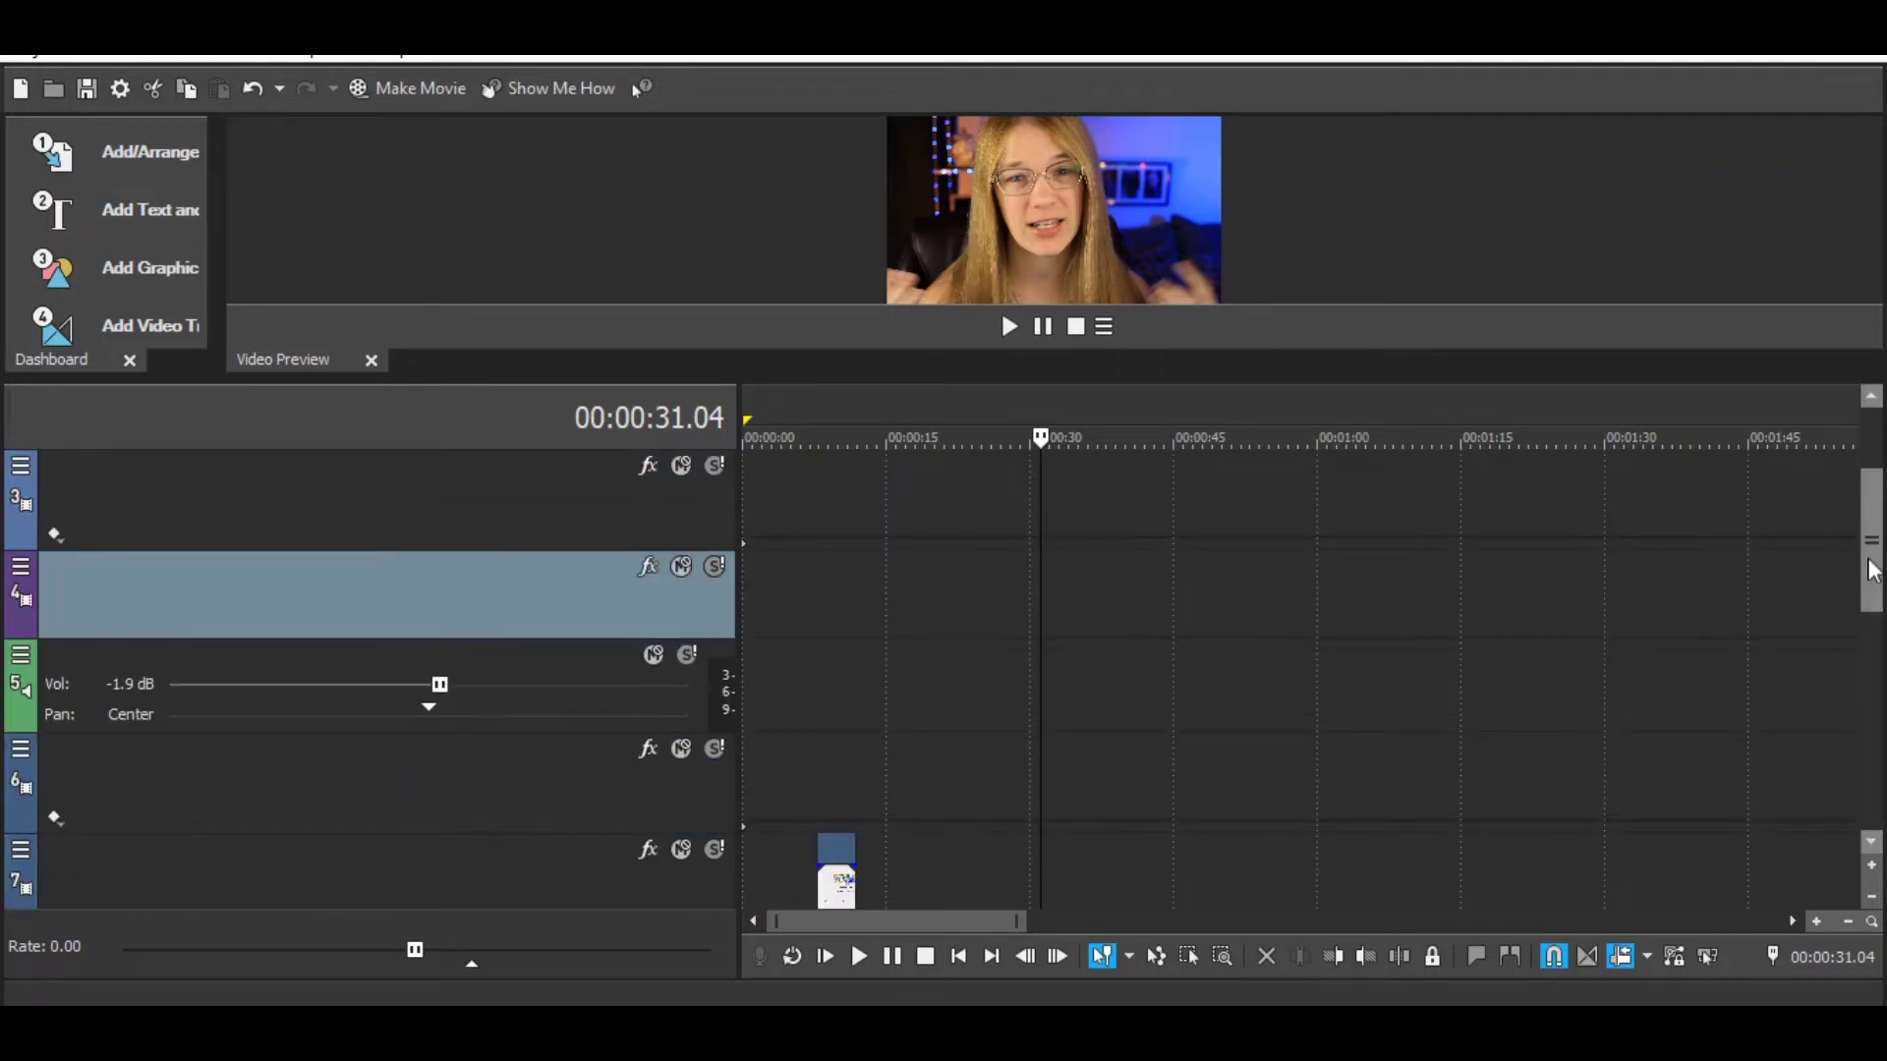
pyautogui.moveTo(580, 603); pyautogui.dragTo(580, 808)
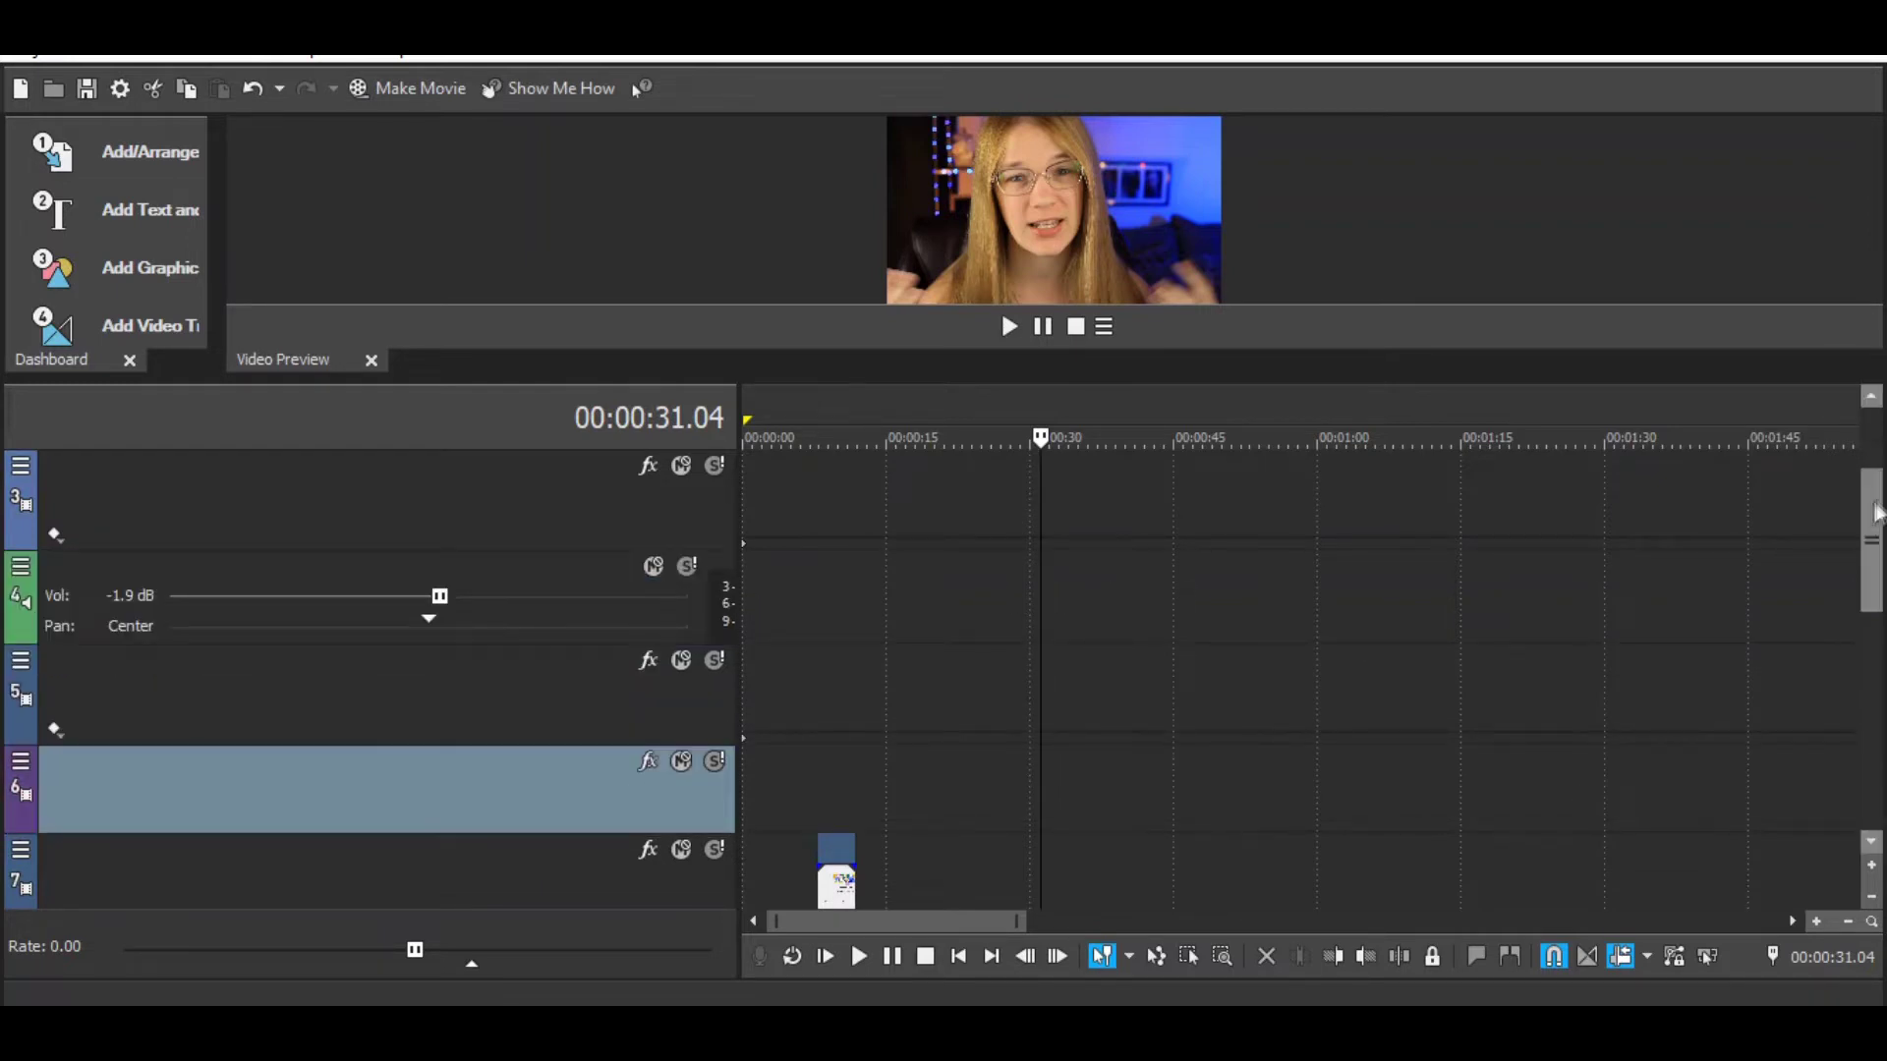
pyautogui.scroll(-3, 1867, 540)
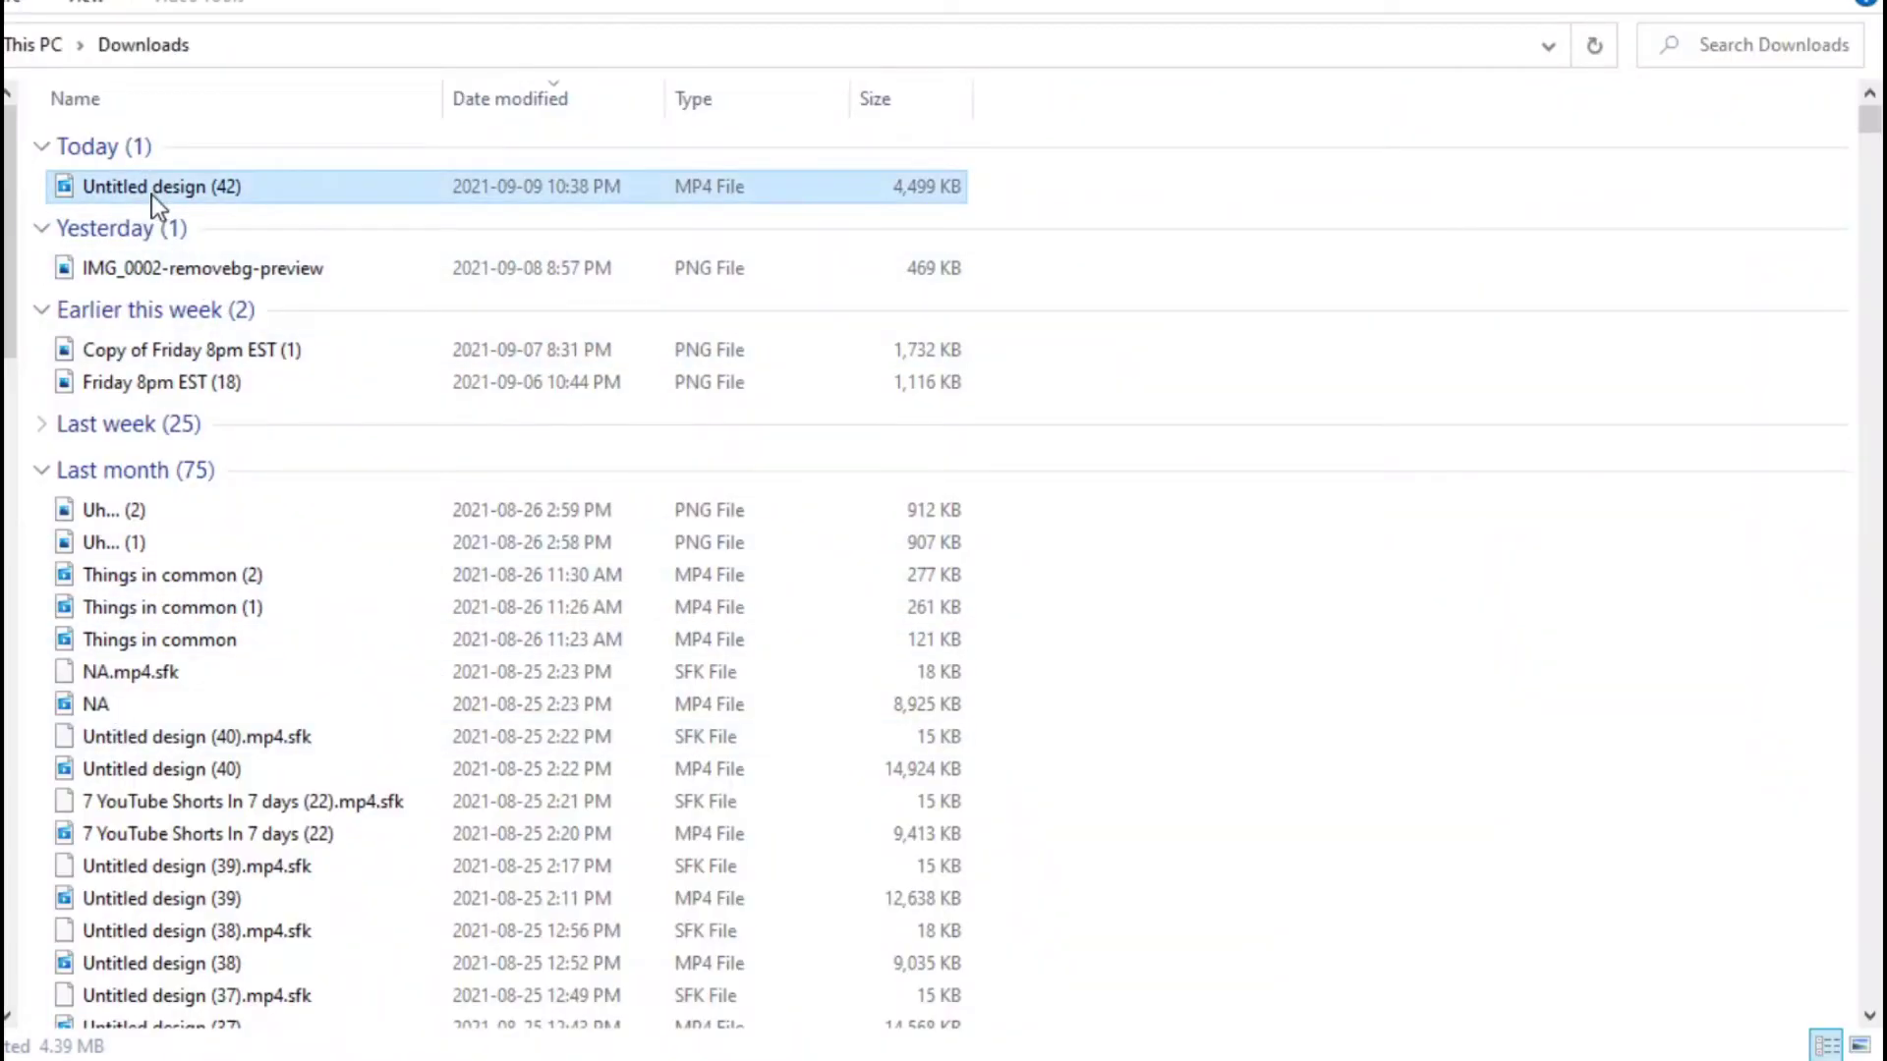
# Step: Drag Untitled design (42) from the Downloads folder onto the VEGAS timeline
pyautogui.moveTo(157, 206); pyautogui.dragTo(462, 934)
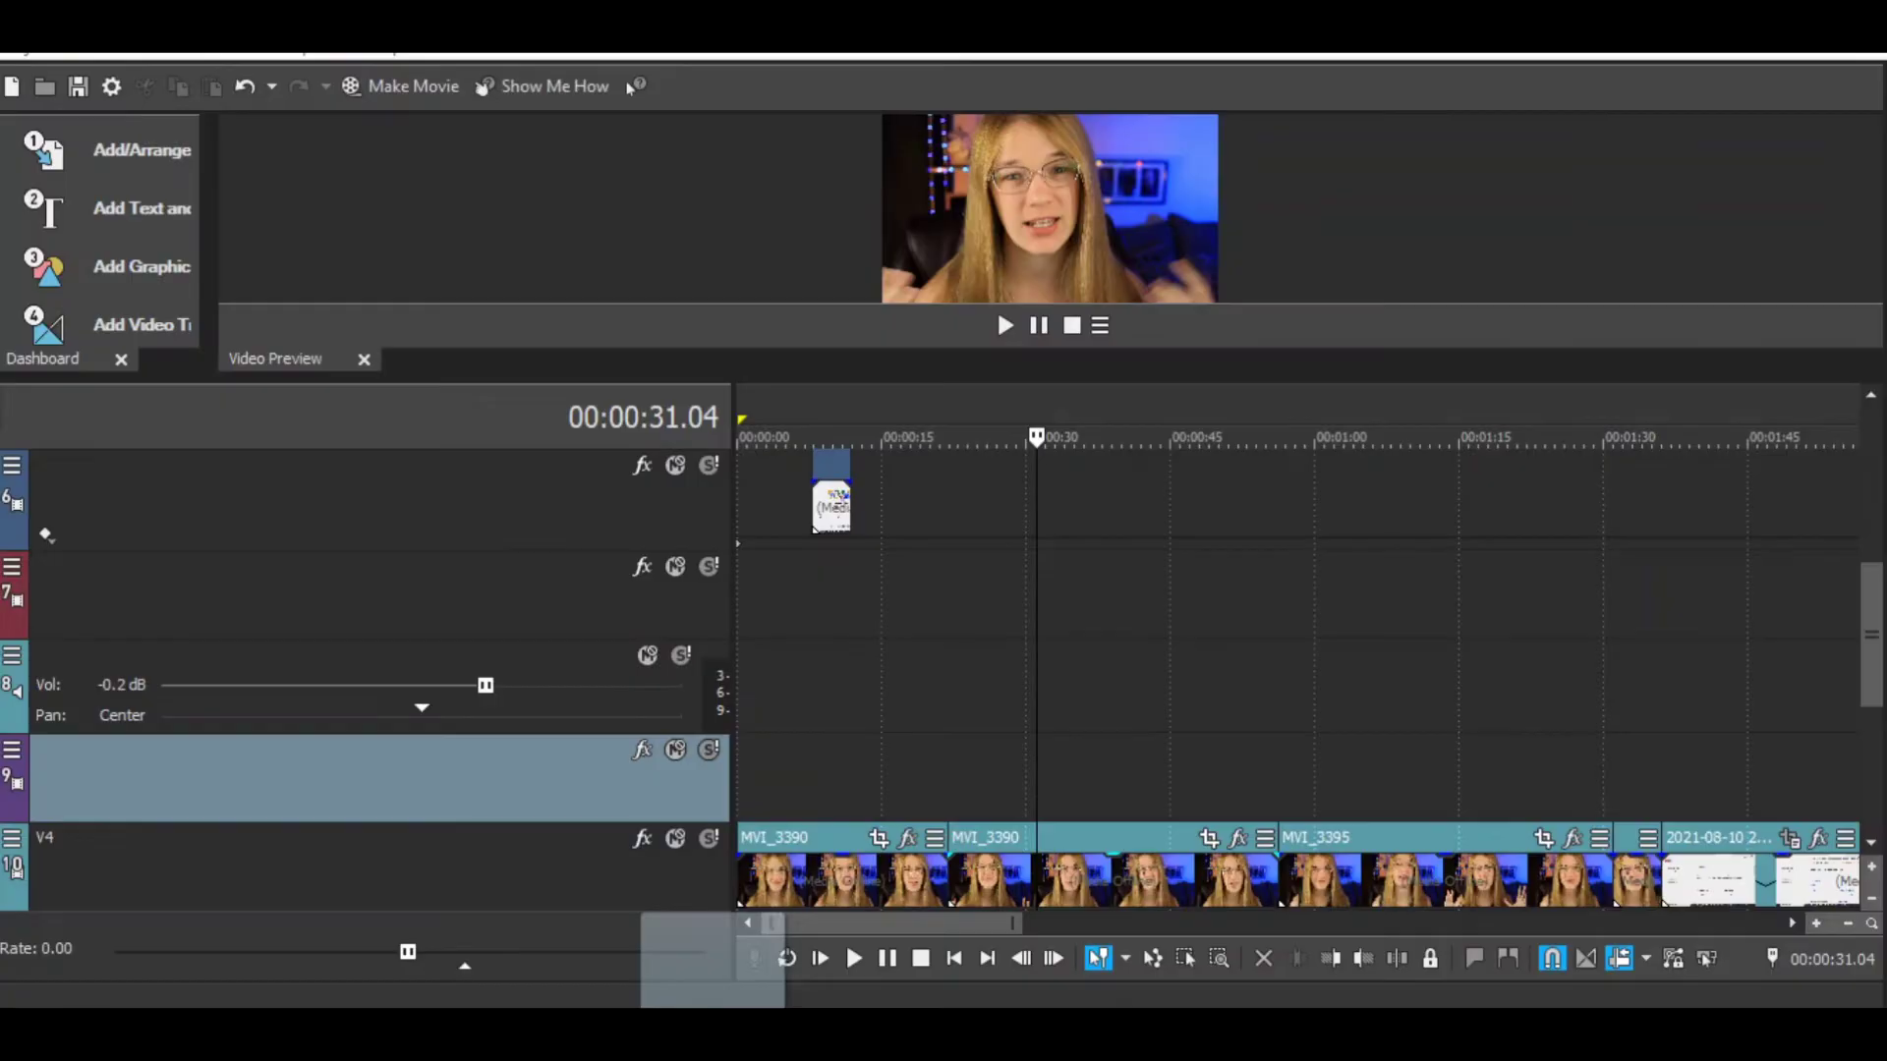
pyautogui.moveTo(713, 960); pyautogui.dragTo(973, 755)
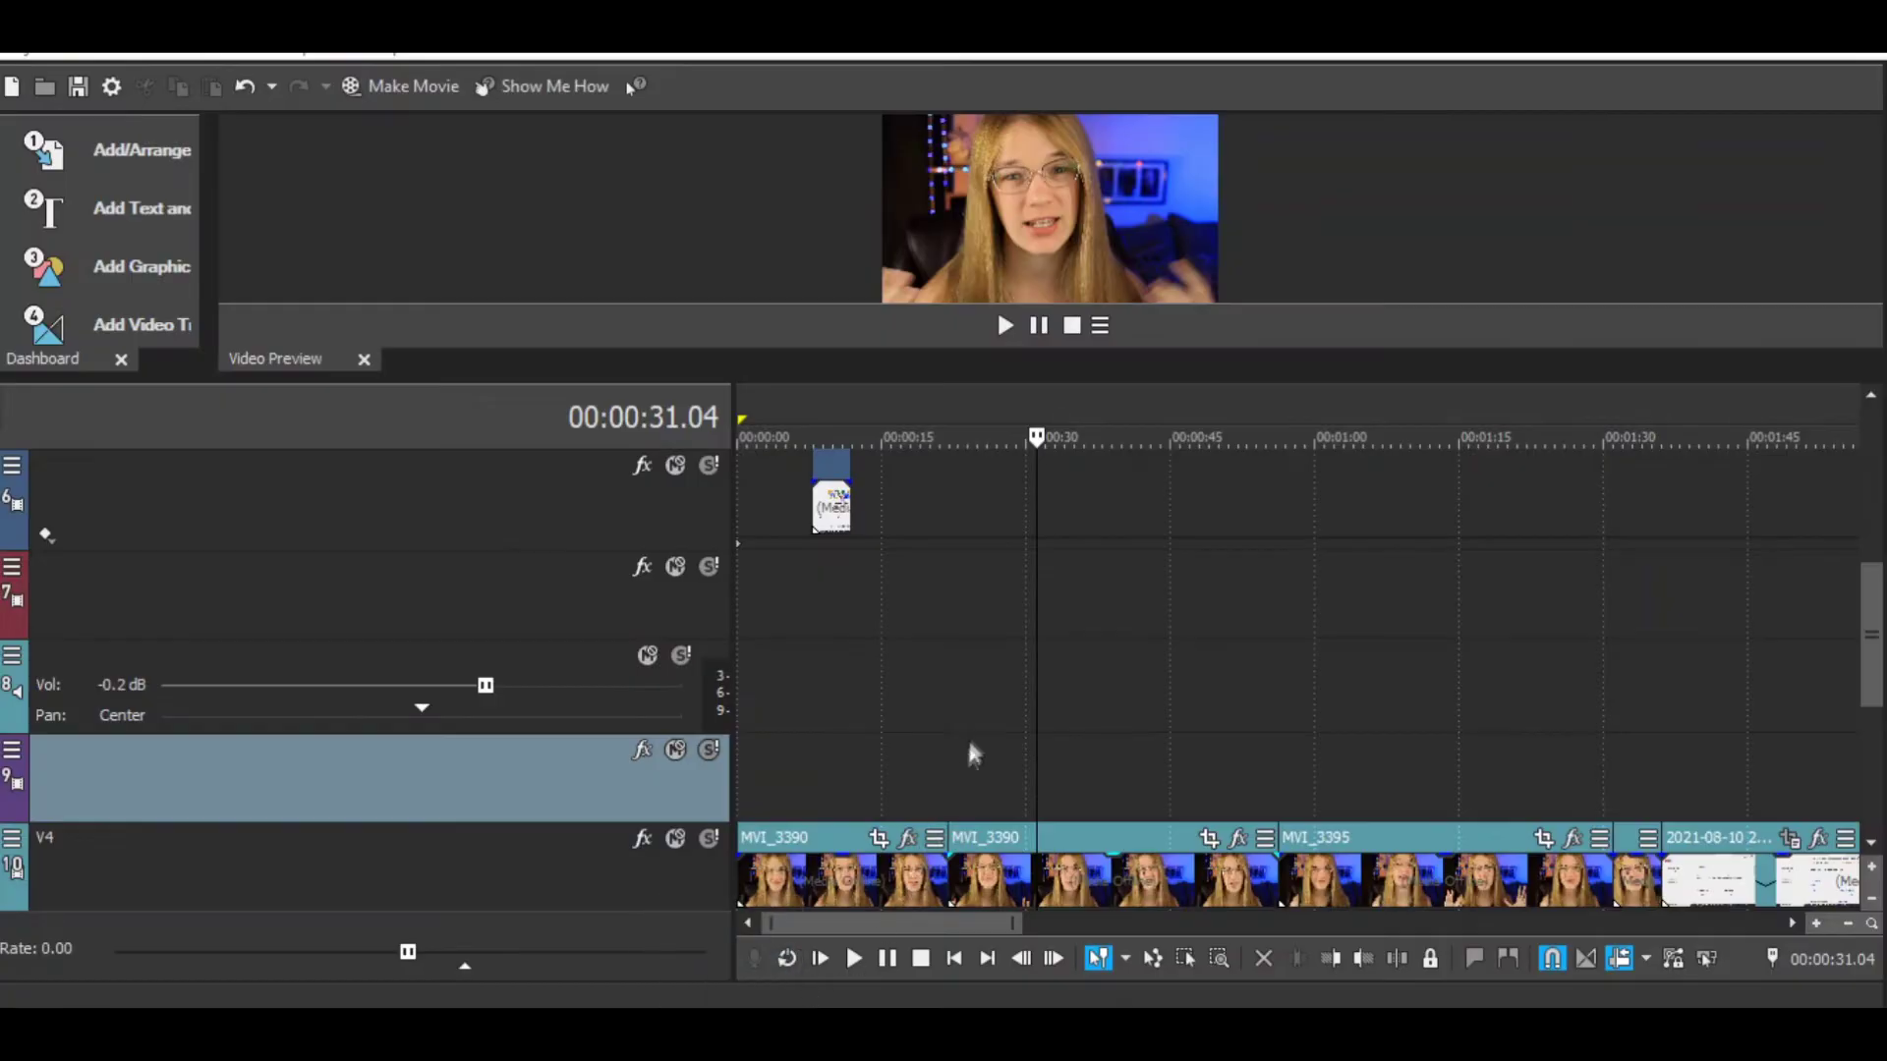
pyautogui.moveTo(1035, 693); pyautogui.dragTo(1057, 772)
# Step: Shift the dog clip on track 9 just past 00:00:30, play it, and enlarge the preview
pyautogui.click(1034, 688)
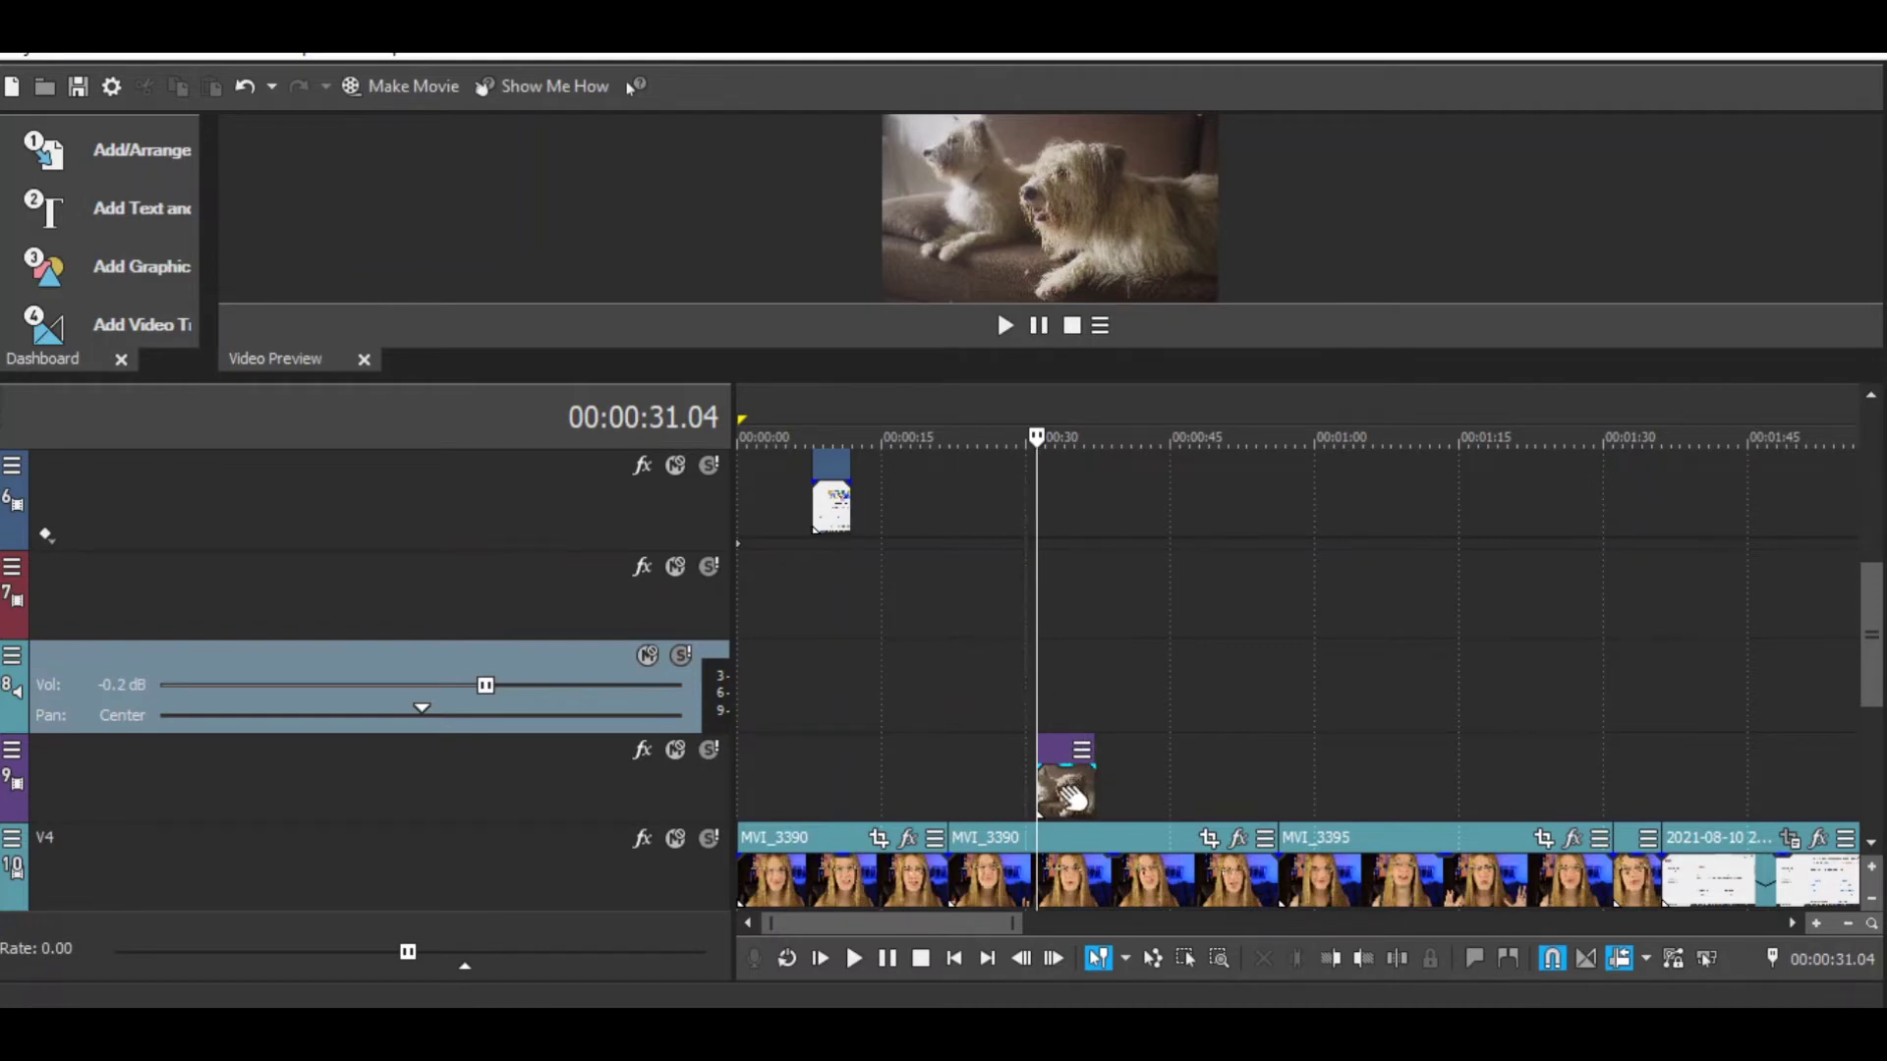
pyautogui.moveTo(1081, 788); pyautogui.dragTo(1118, 783)
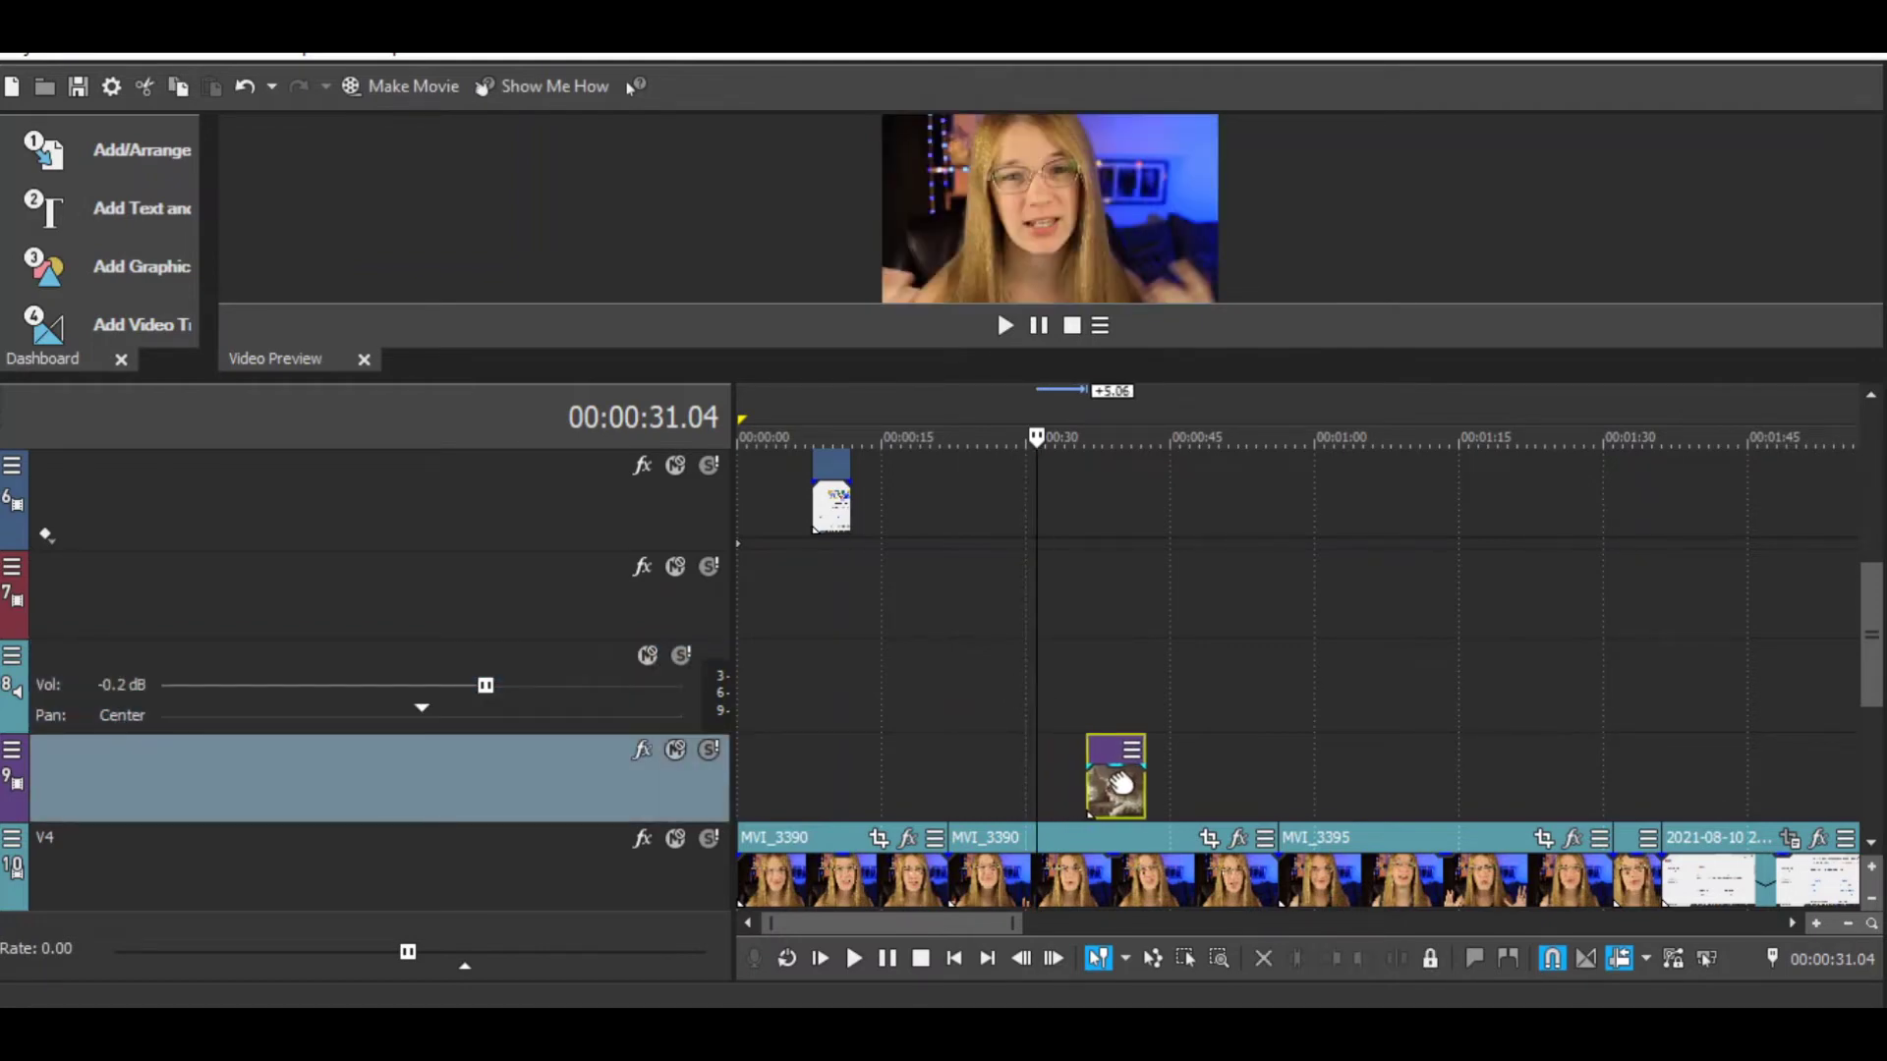
pyautogui.click(1087, 786)
pyautogui.click(1052, 788)
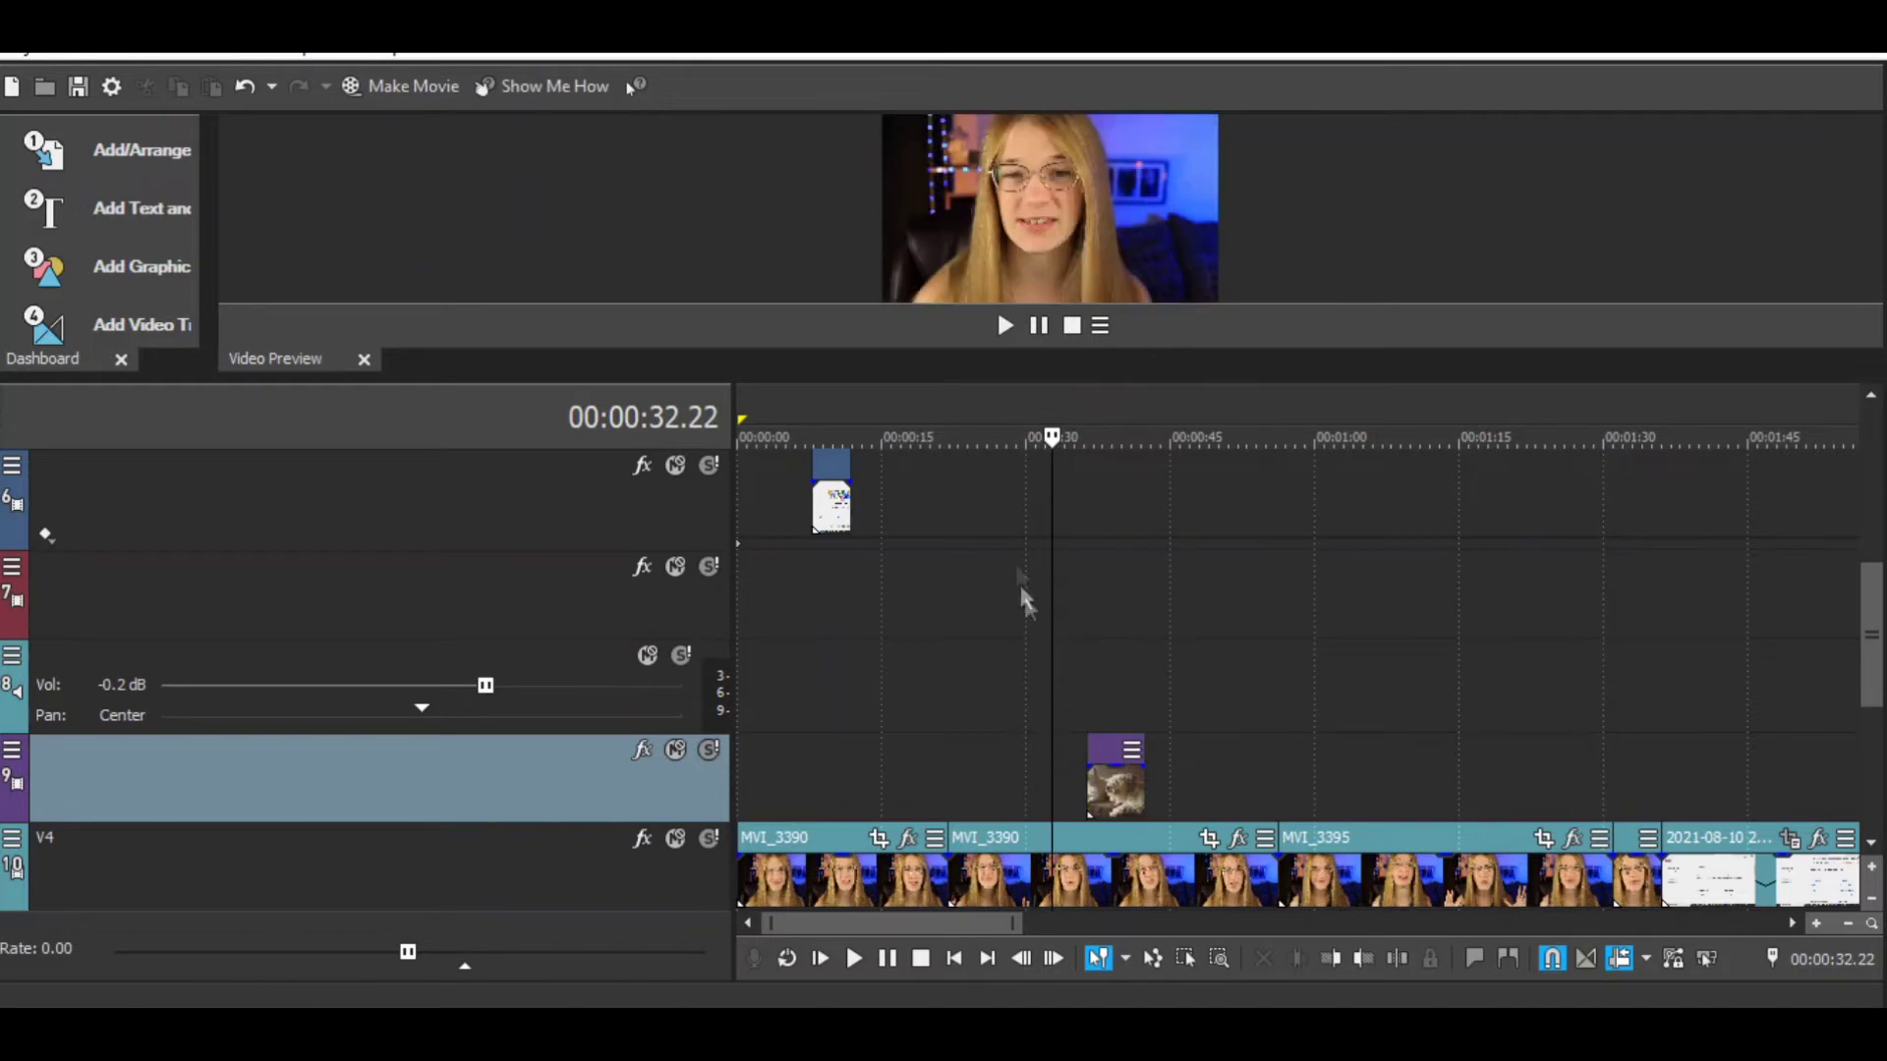
pyautogui.click(1004, 324)
pyautogui.moveTo(995, 378); pyautogui.dragTo(1020, 829)
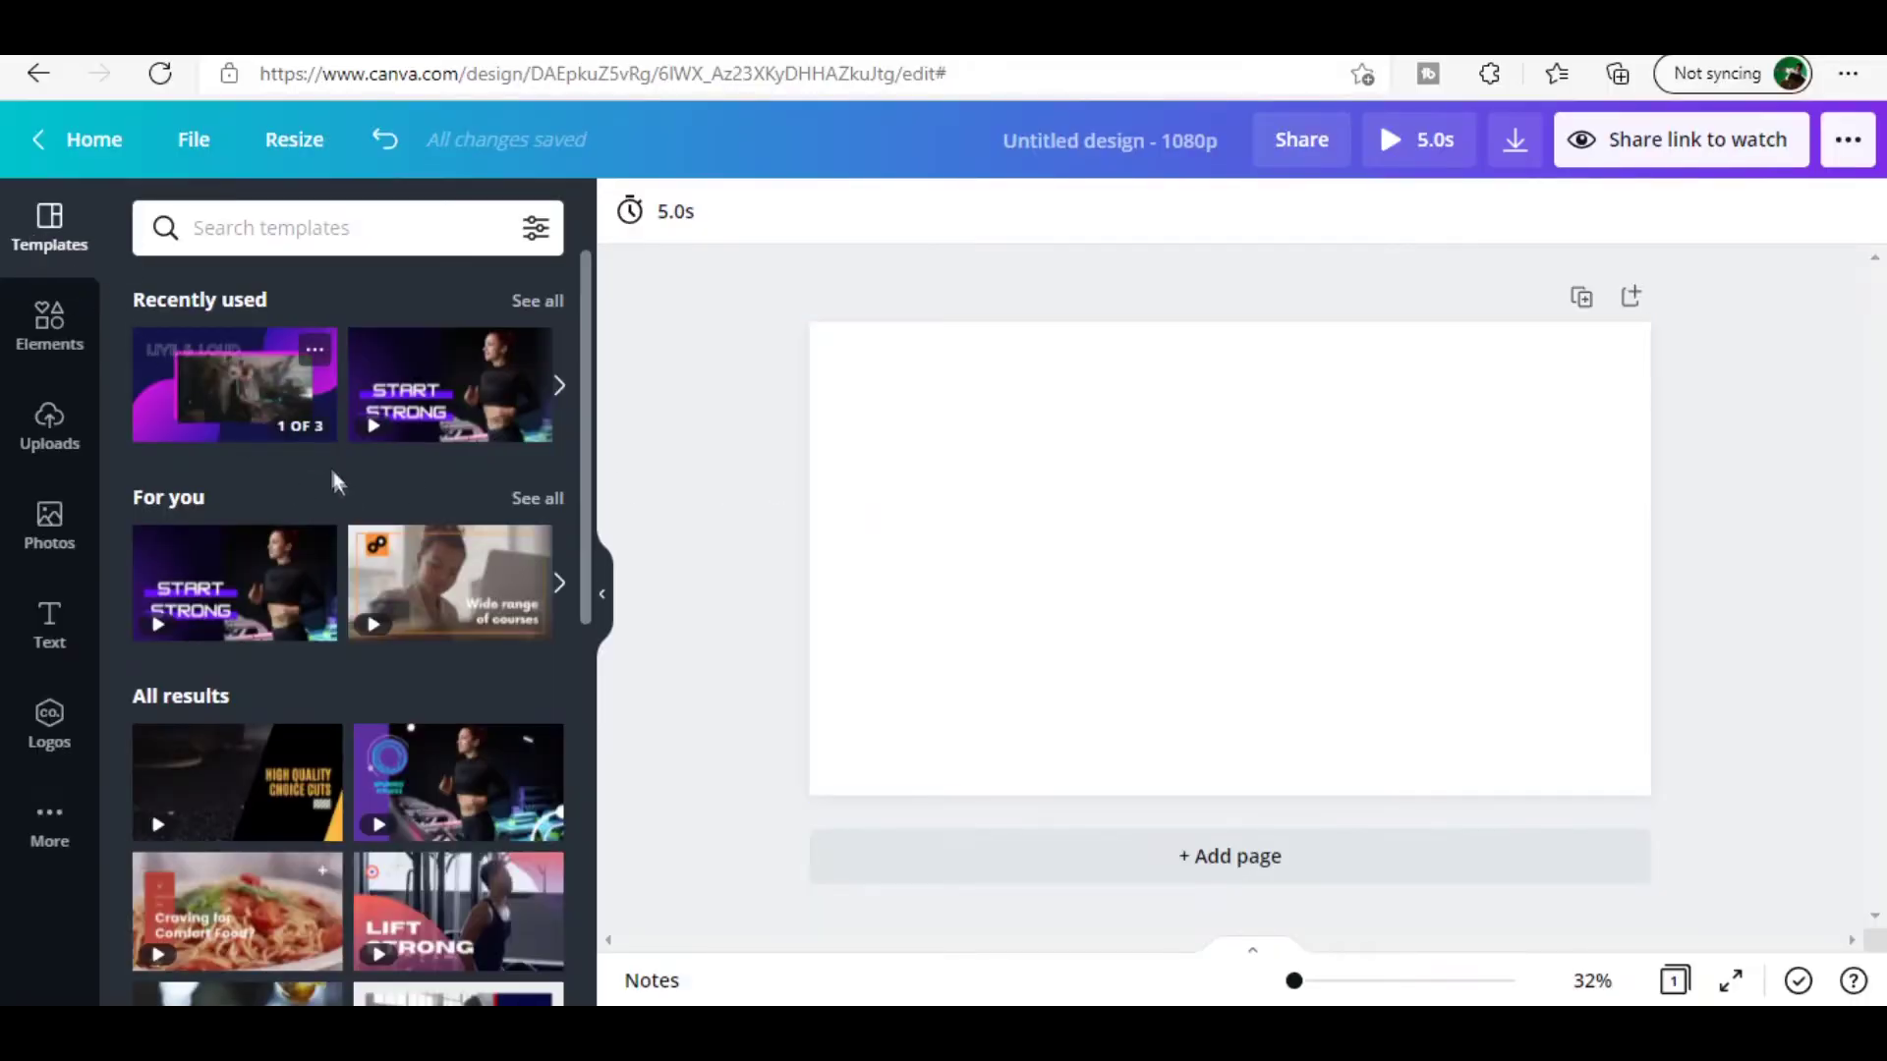
# Step: Apply the Mimoru Bake Shop template's yellow 'baked fresh daily' page to the blank design
pyautogui.scroll(-5, 412, 568)
pyautogui.scroll(-4, 531, 666)
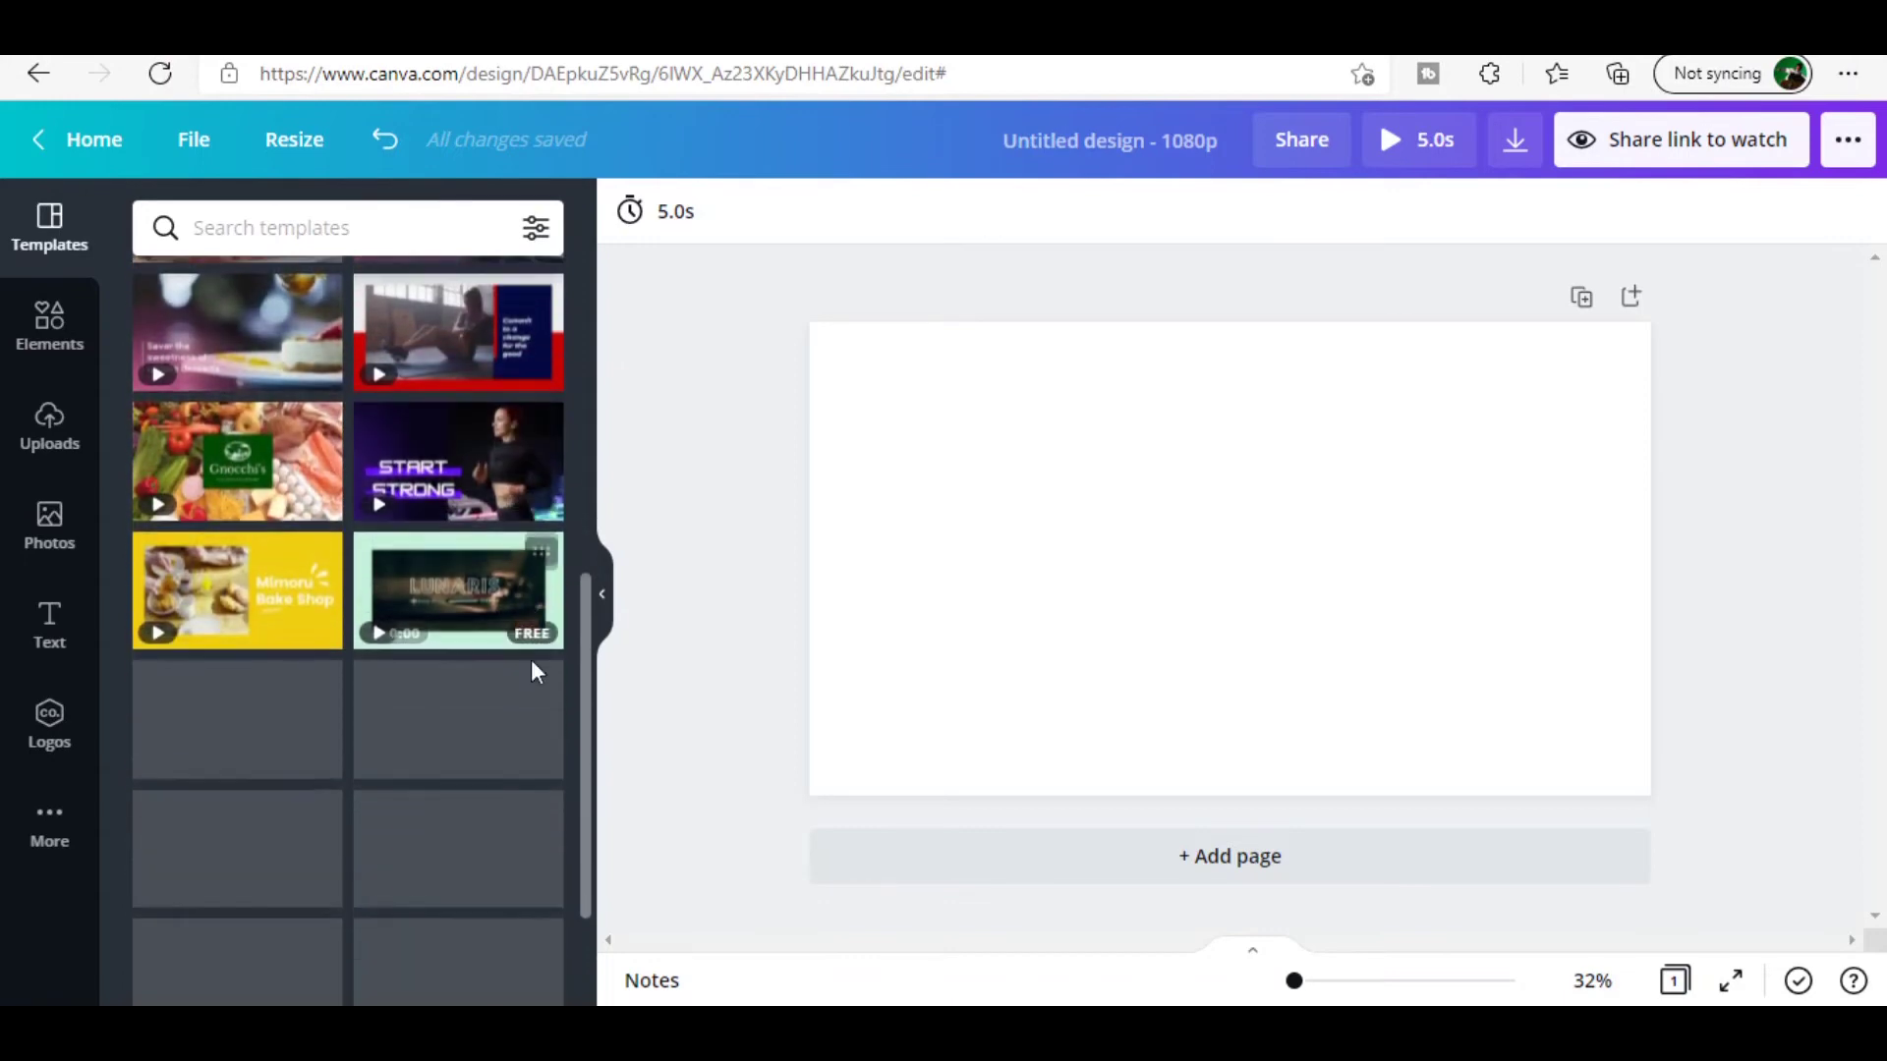
pyautogui.moveTo(273, 435)
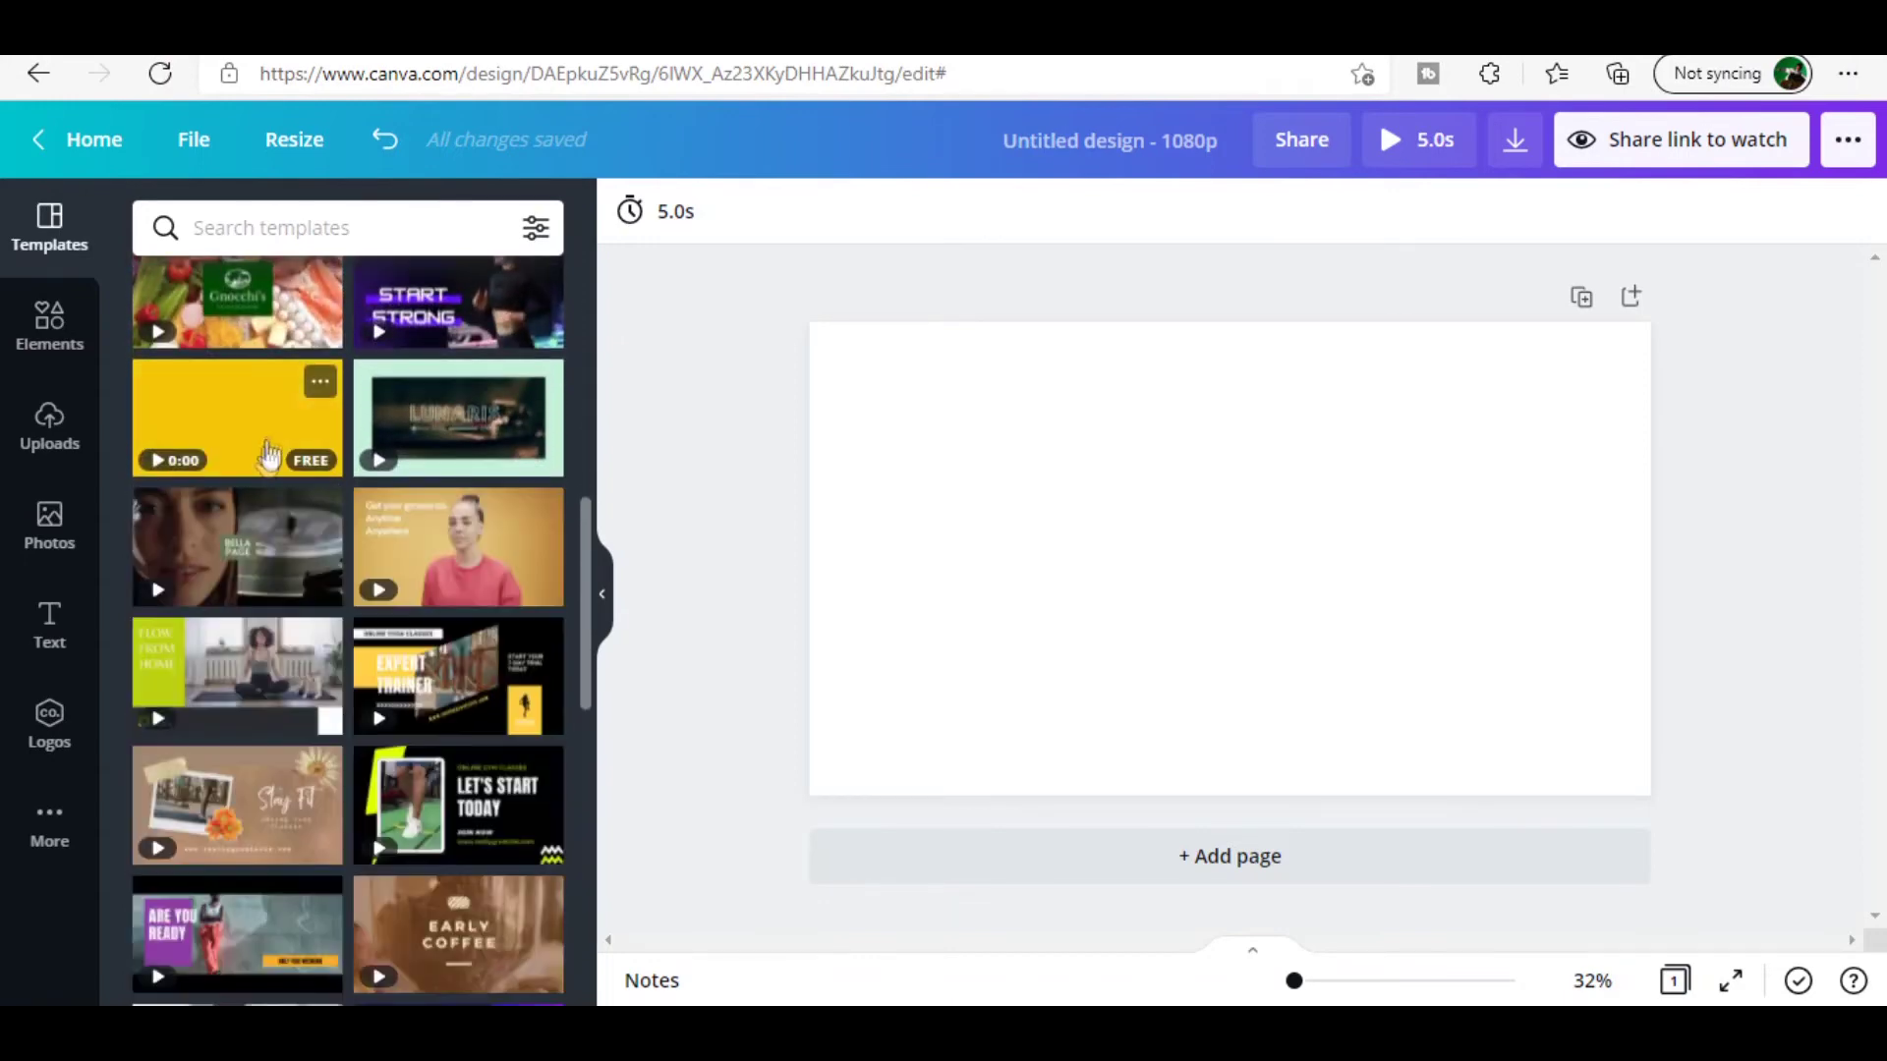
pyautogui.click(274, 436)
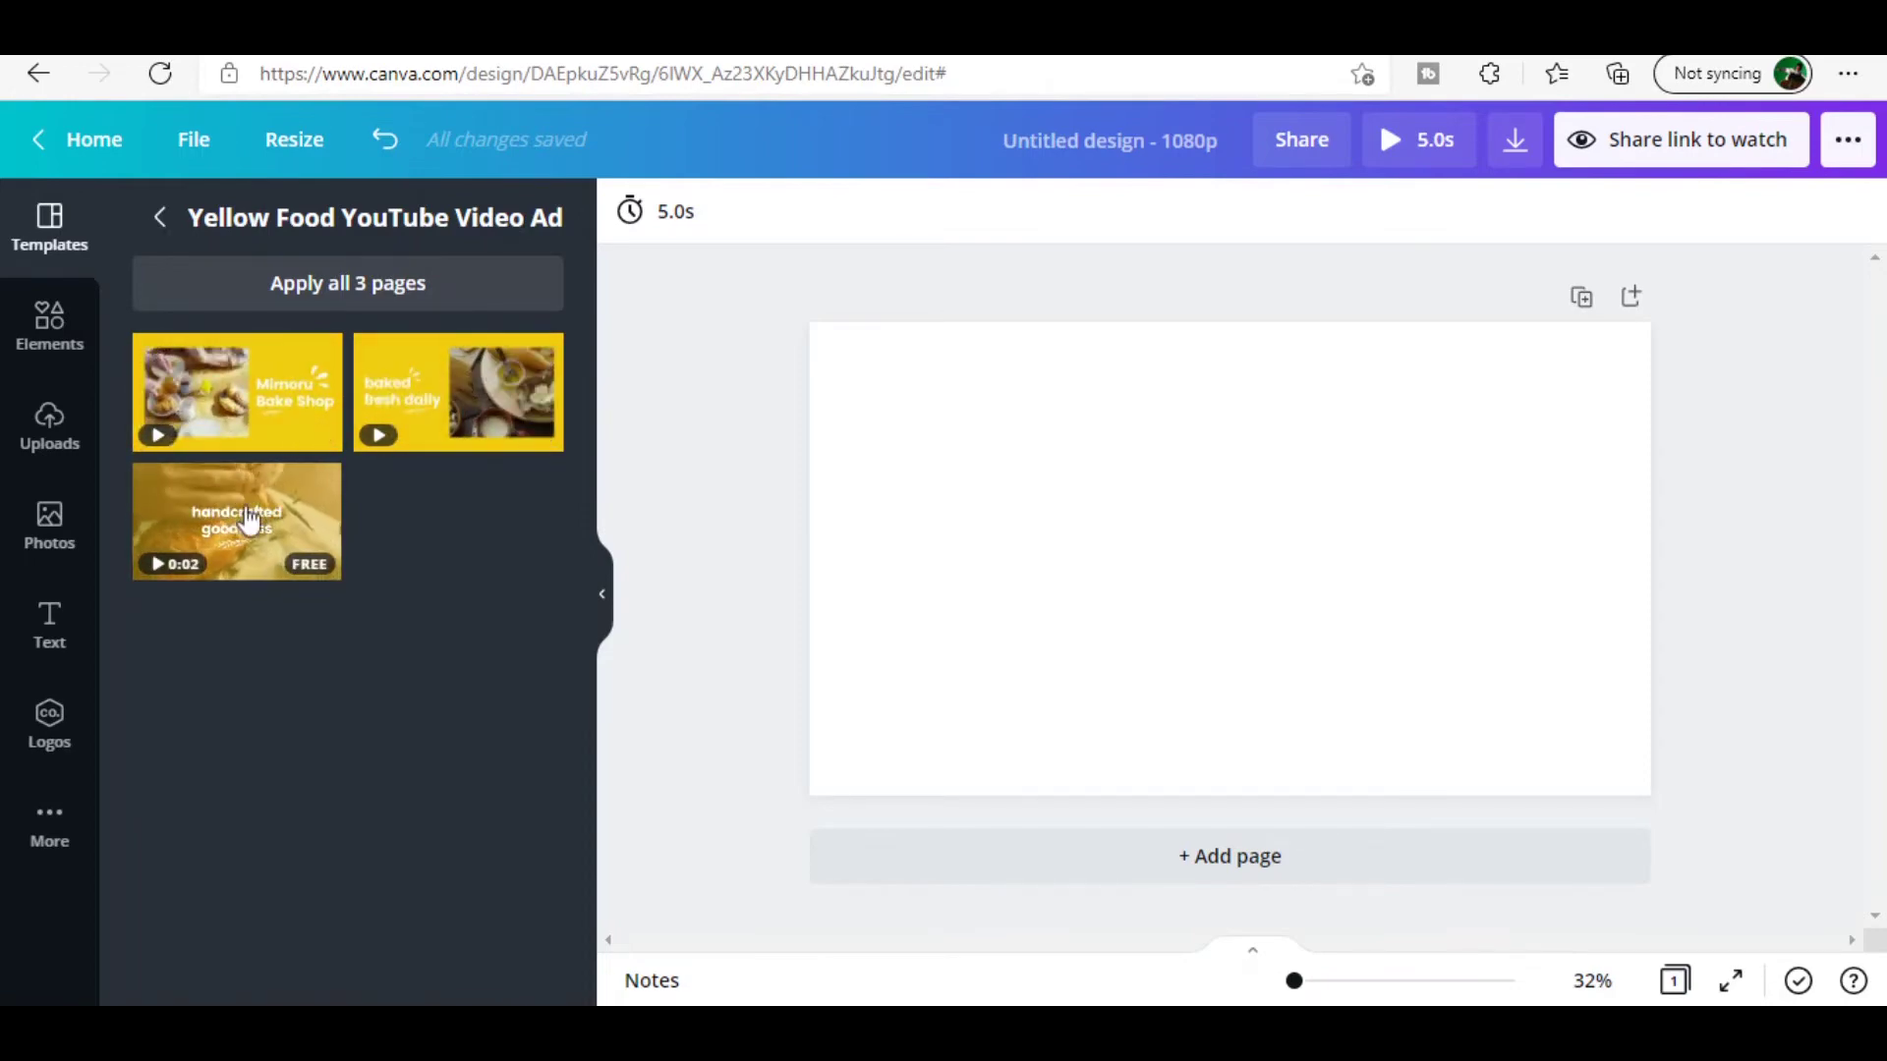
pyautogui.click(501, 415)
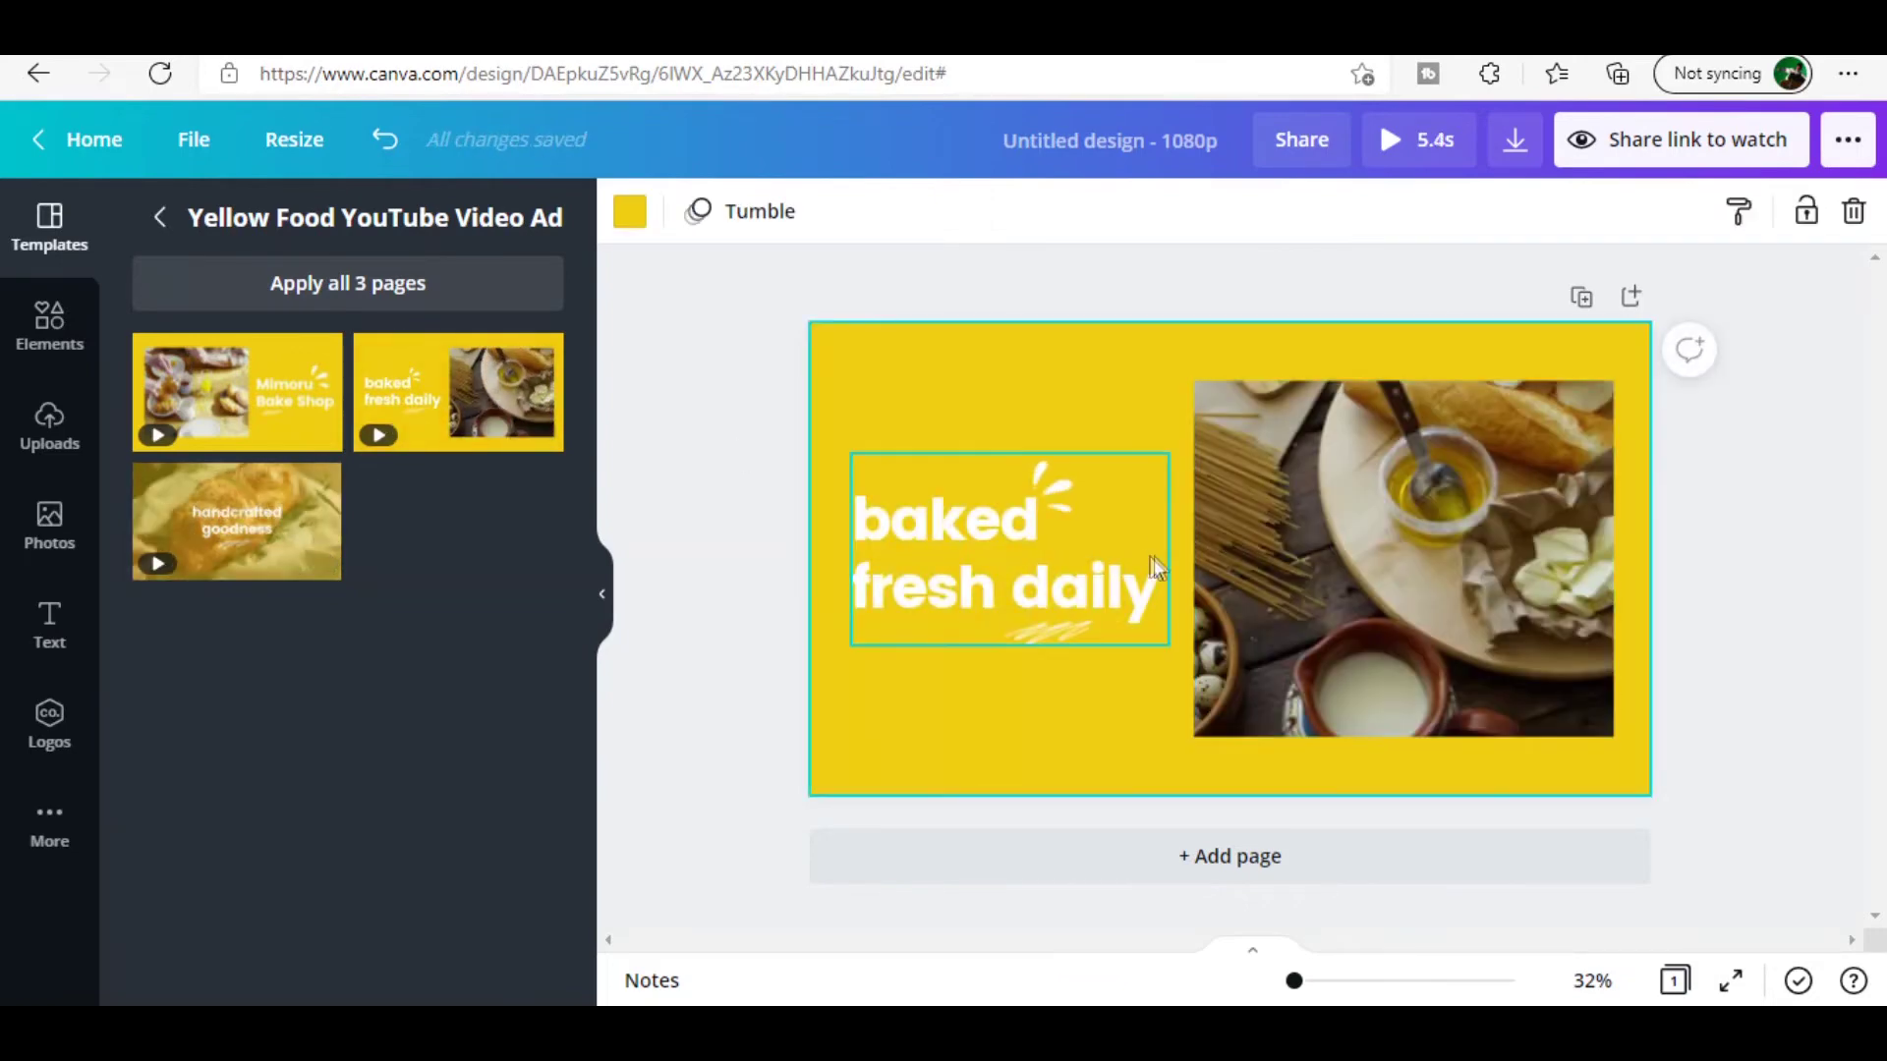
# Step: Delete the food video and move the 'baked fresh daily' text to the page centre
pyautogui.click(1383, 527)
pyautogui.moveTo(1358, 503); pyautogui.dragTo(1327, 480)
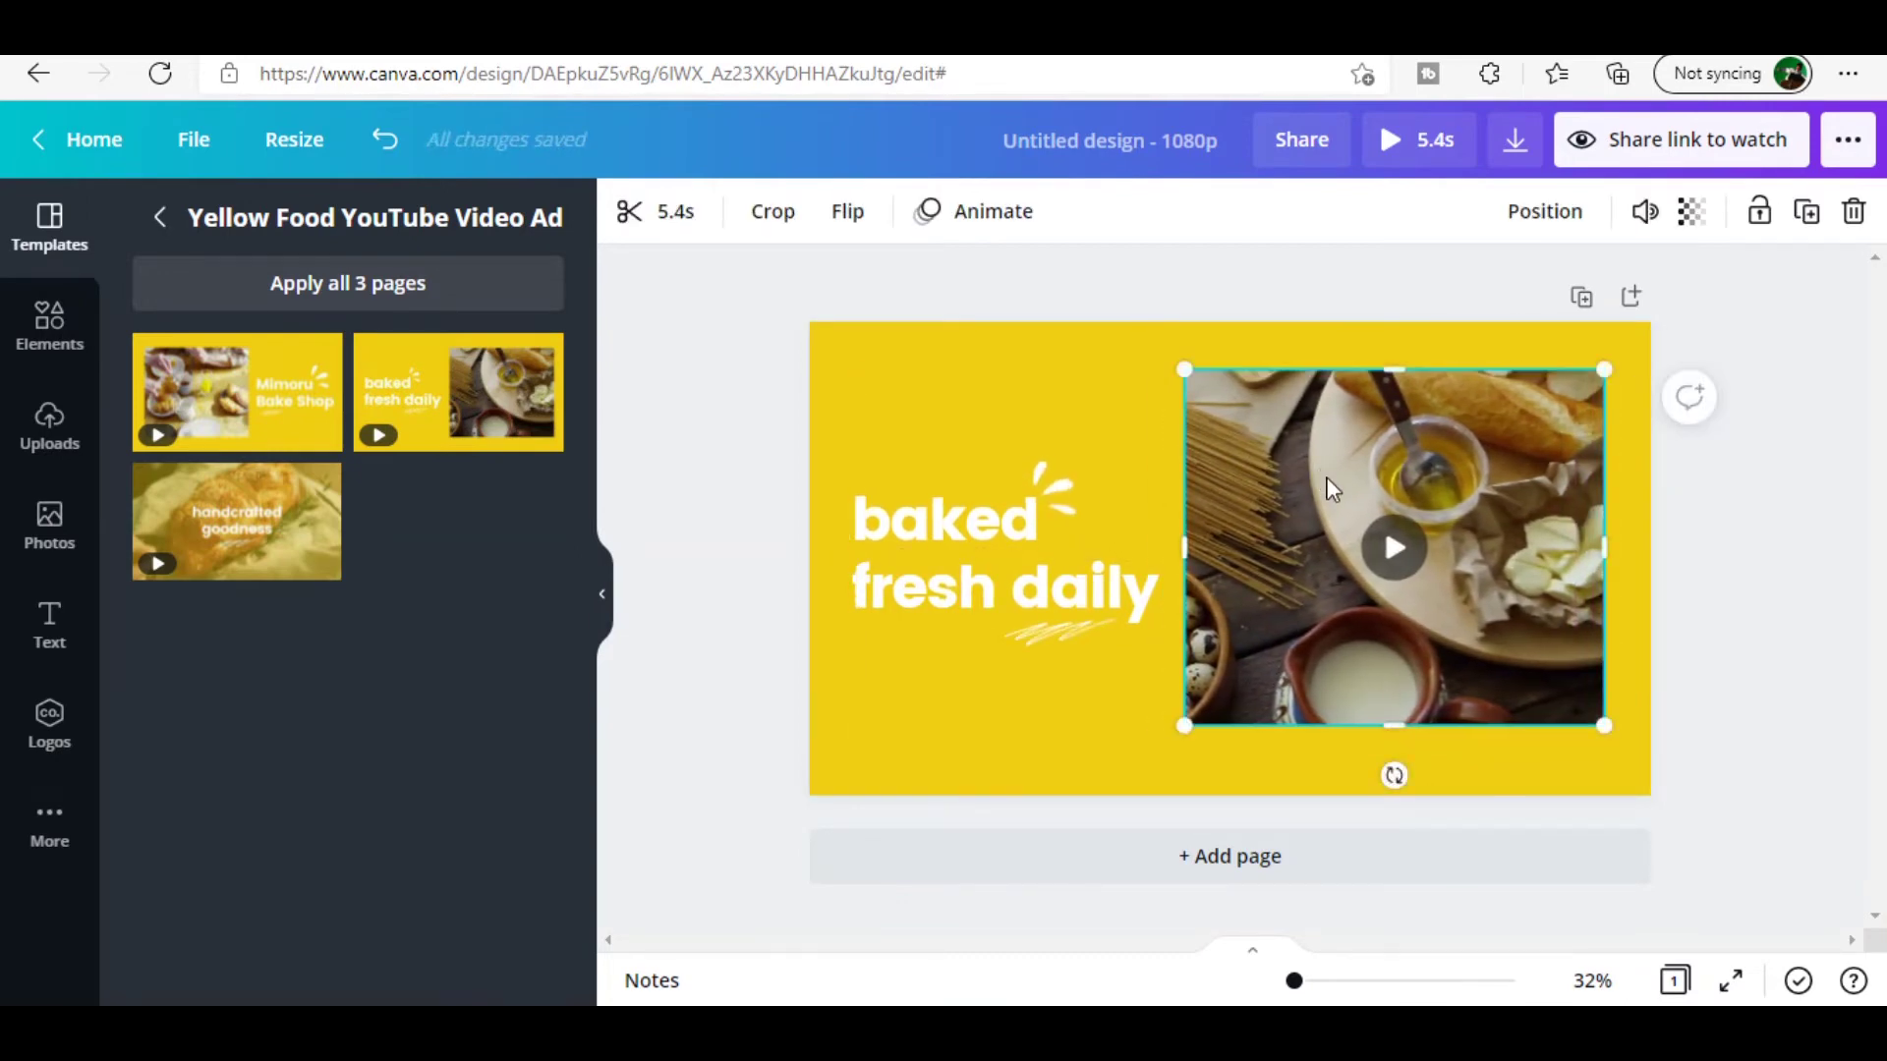
pyautogui.press('Delete')
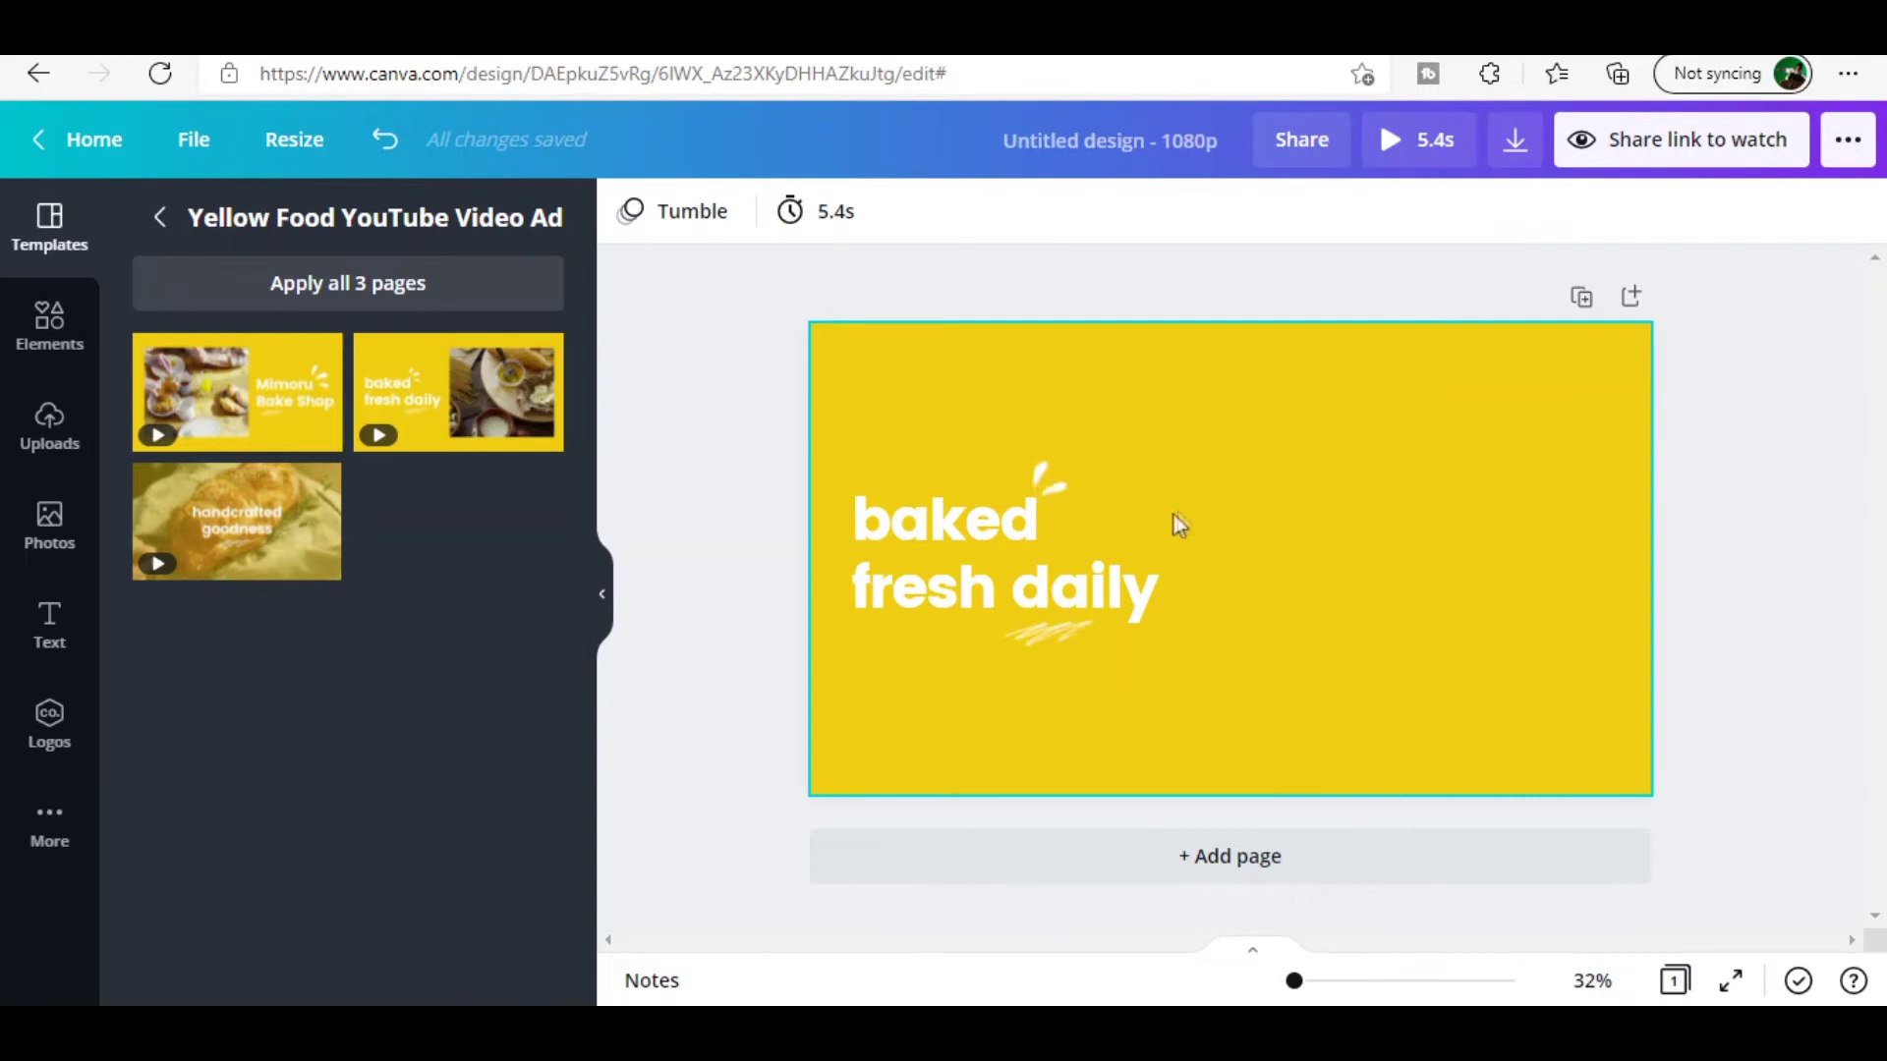
pyautogui.click(1081, 586)
pyautogui.moveTo(1081, 587); pyautogui.dragTo(1286, 565)
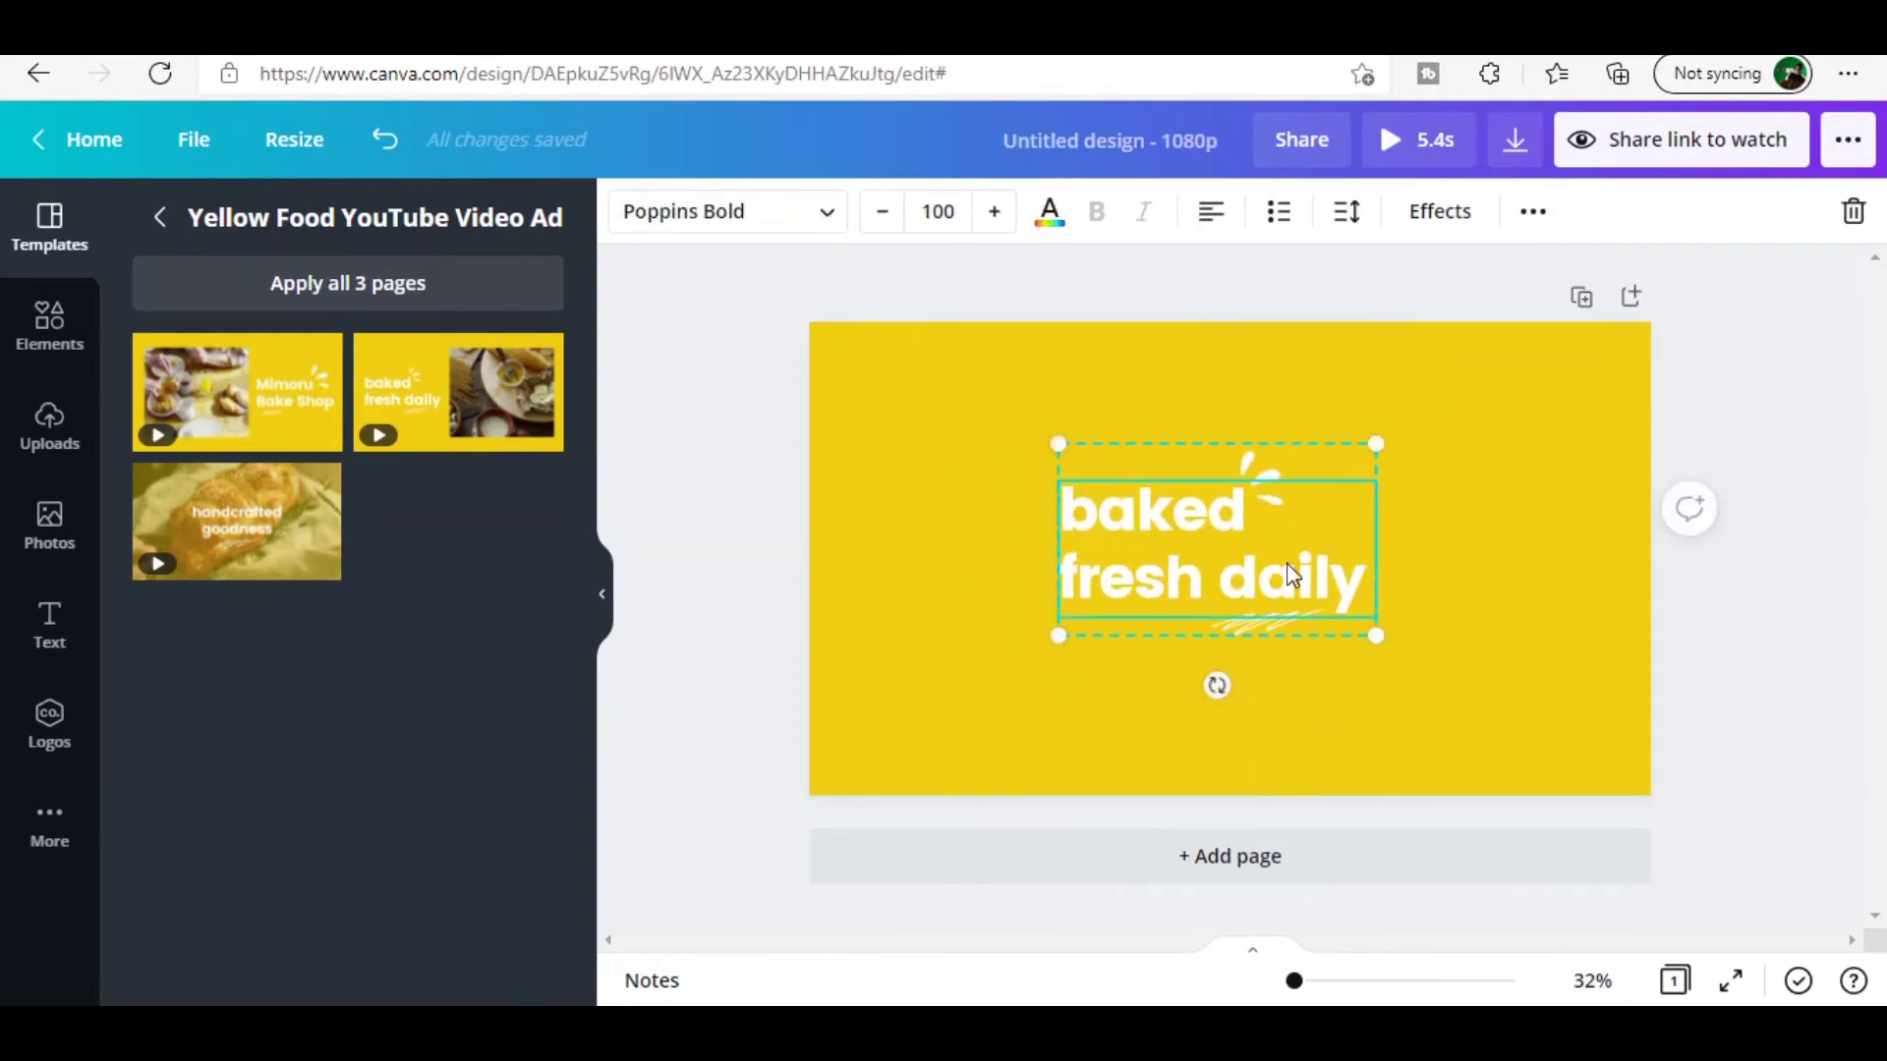
# Step: Change the page background colour from yellow to purple
pyautogui.click(1479, 575)
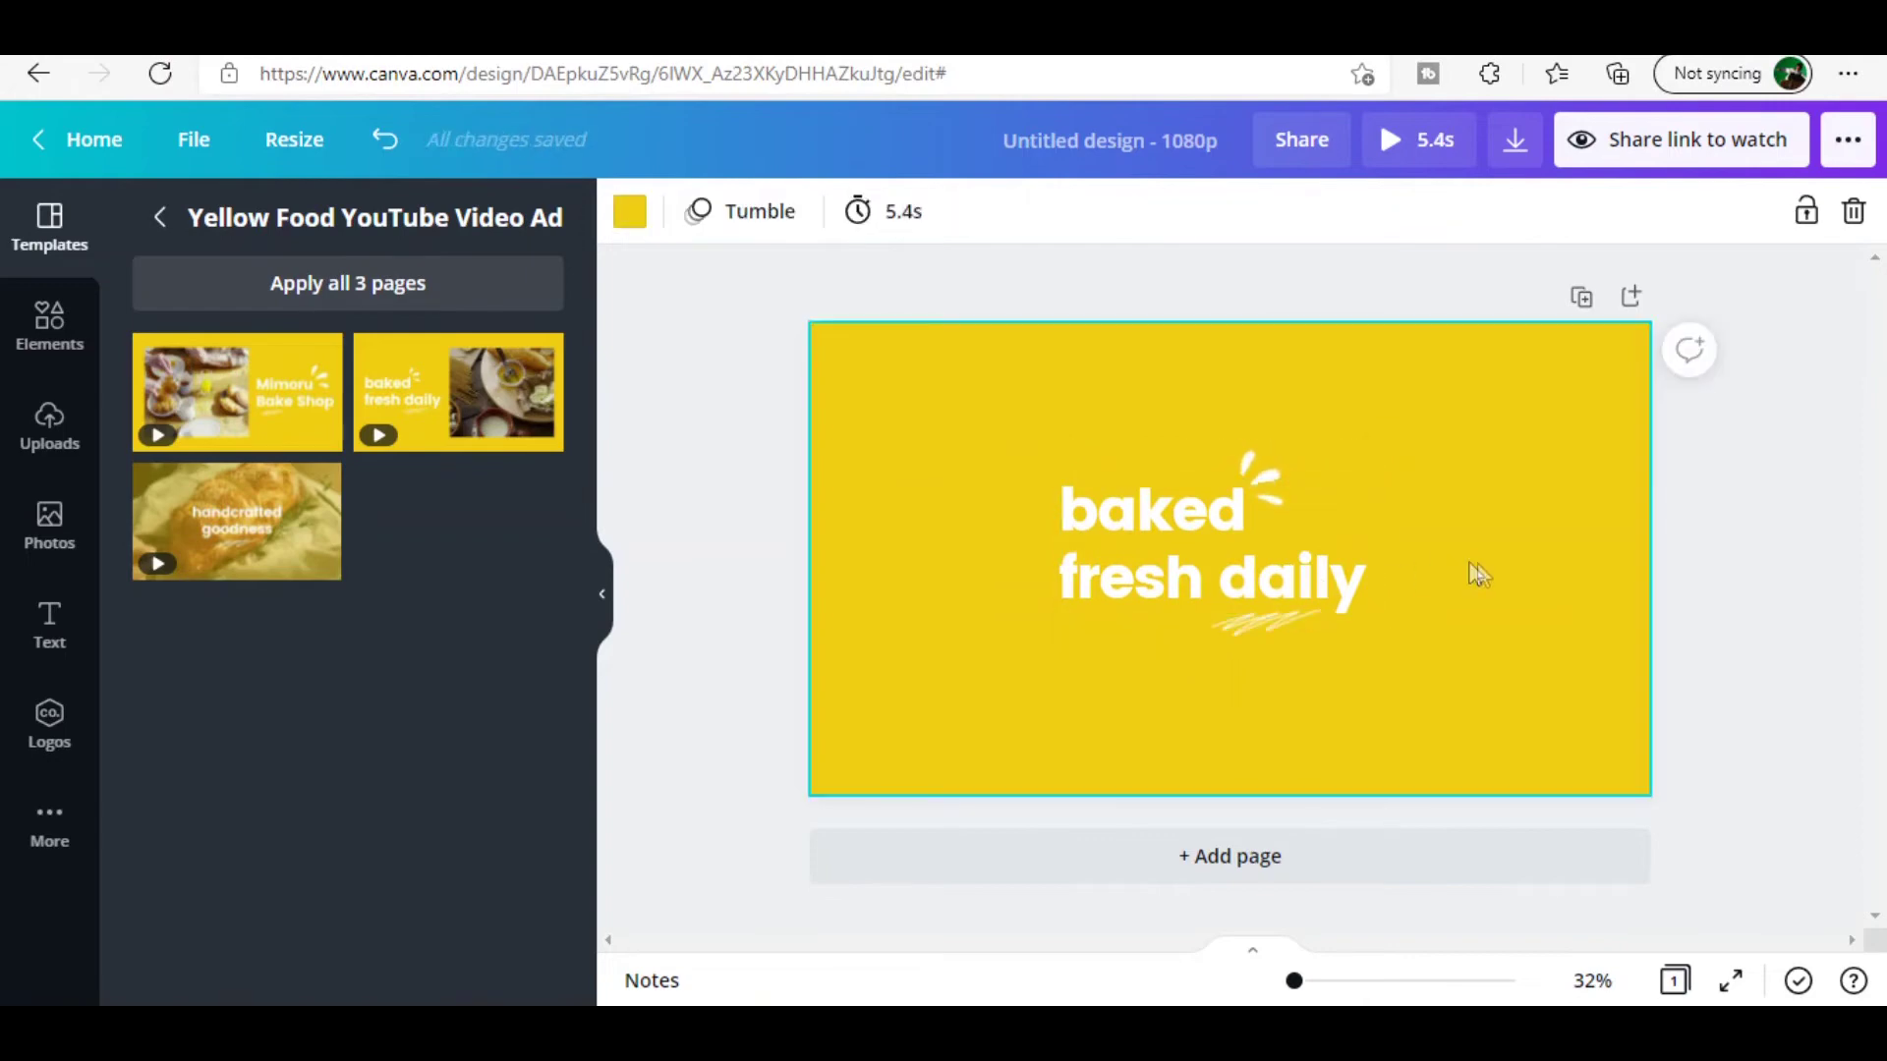
pyautogui.click(1248, 474)
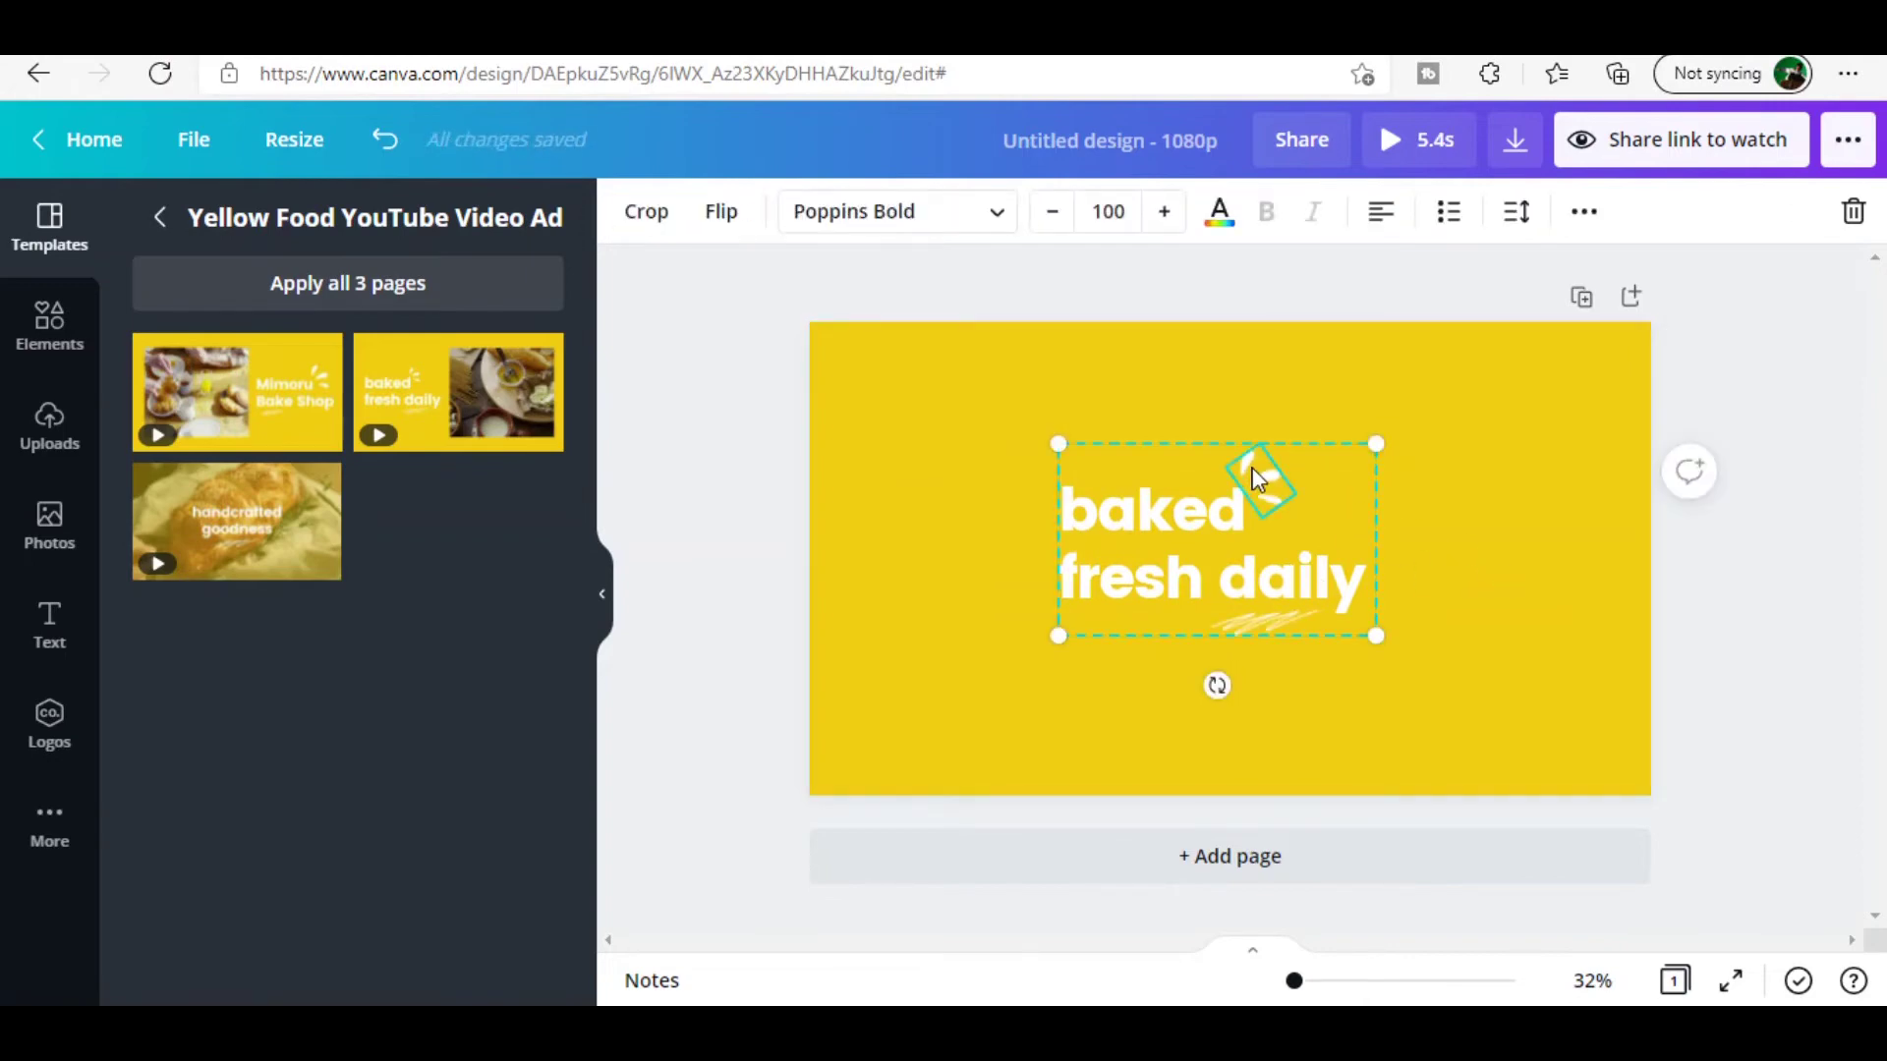
pyautogui.click(1255, 475)
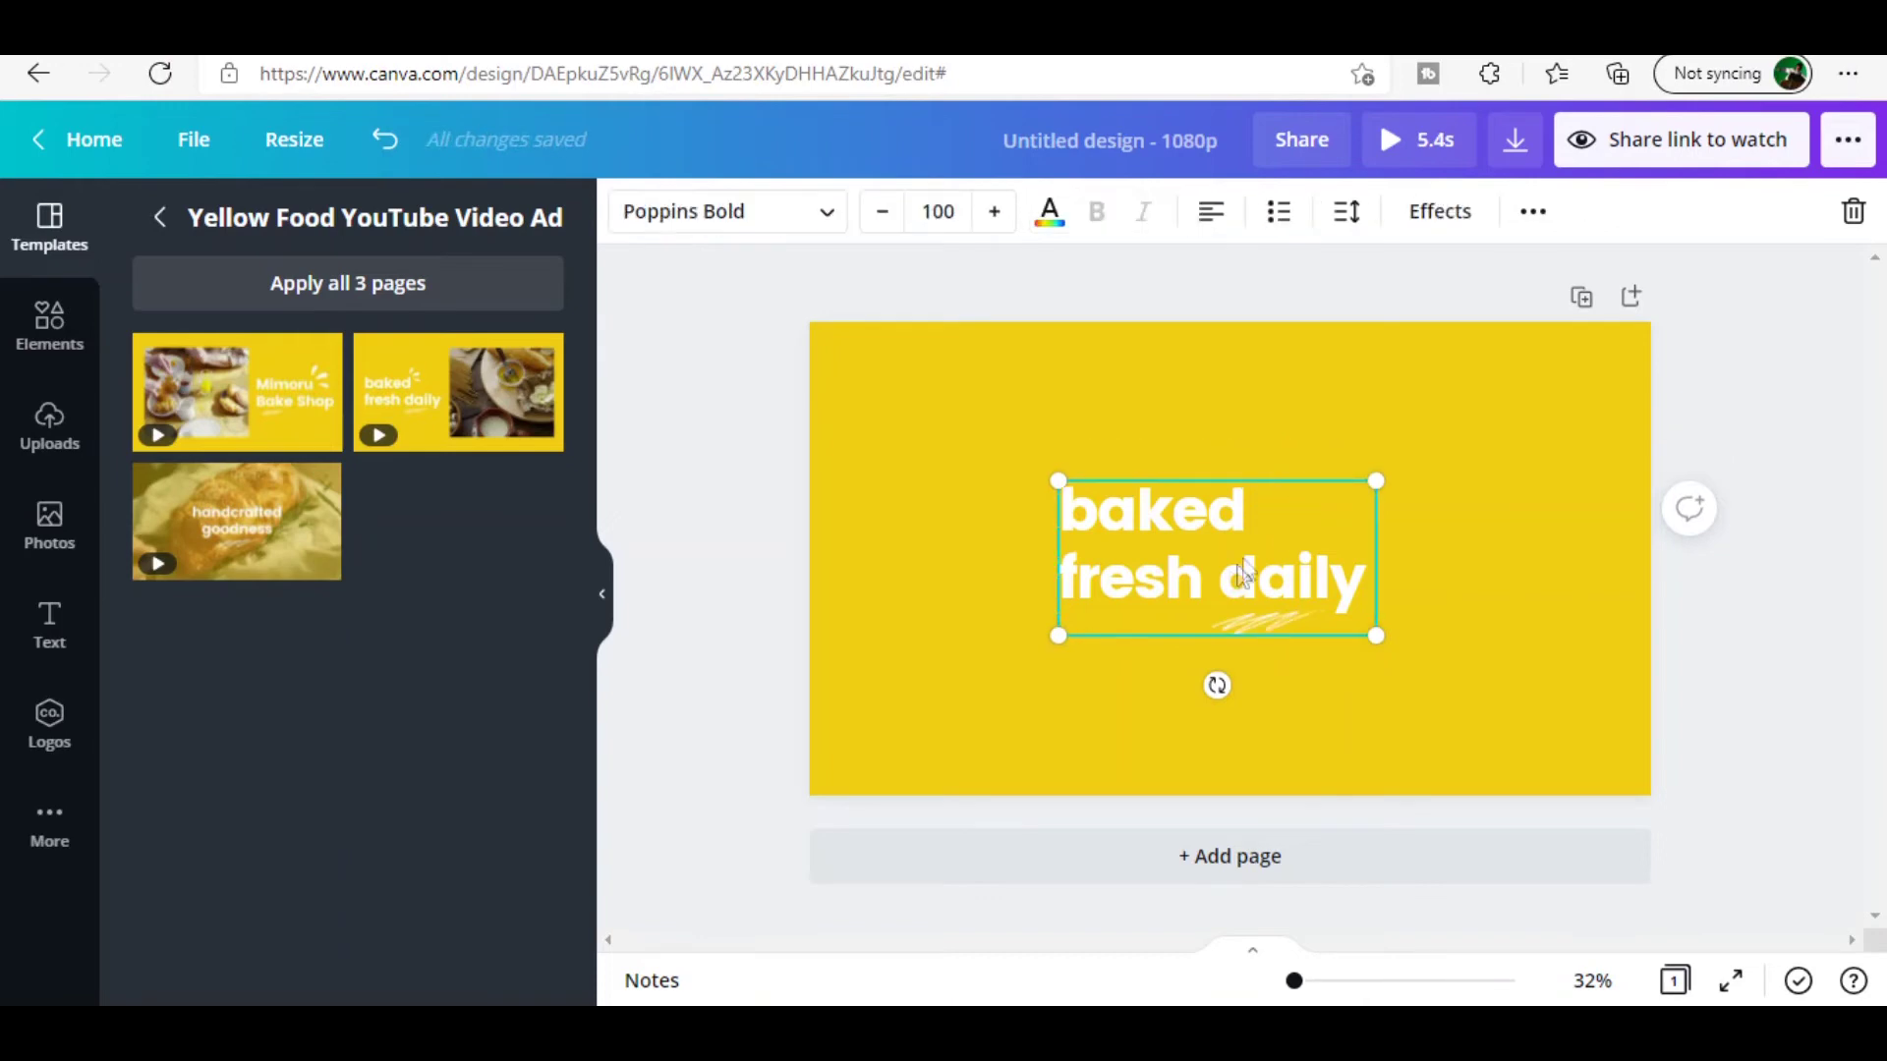
pyautogui.click(1522, 674)
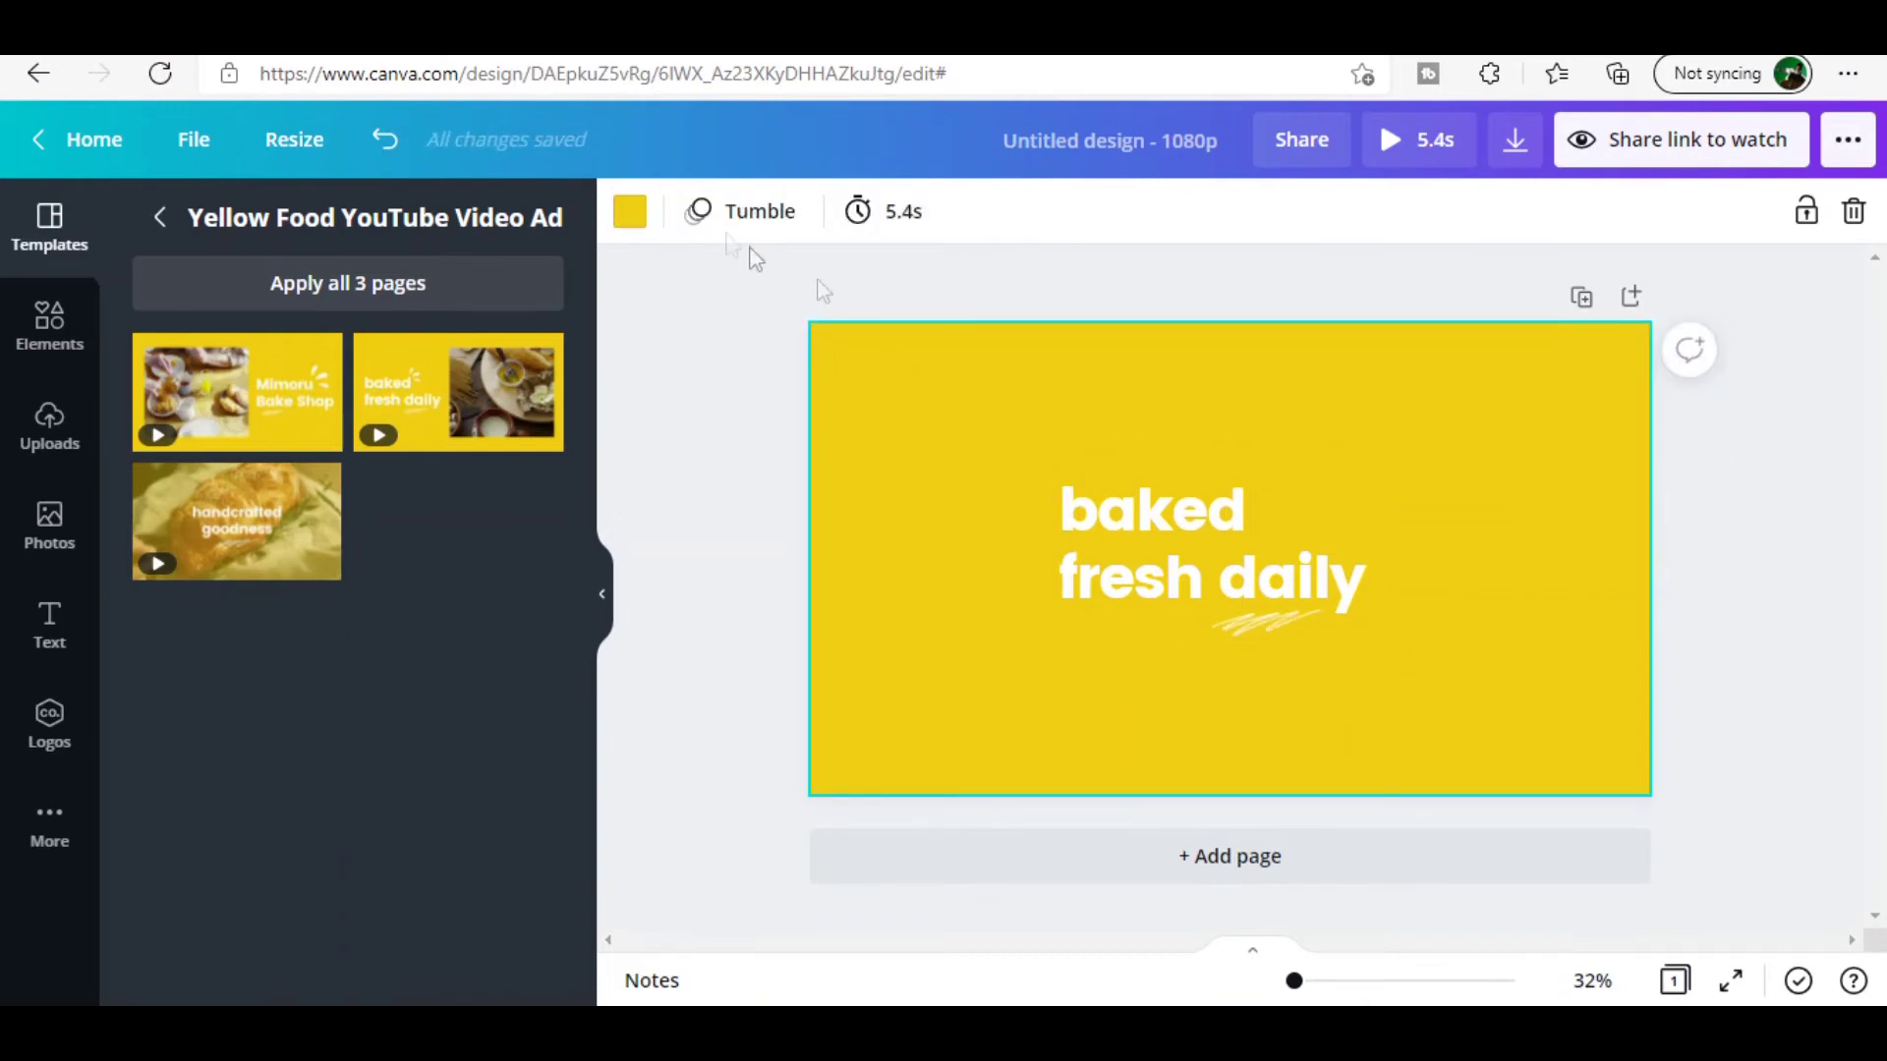
pyautogui.click(629, 210)
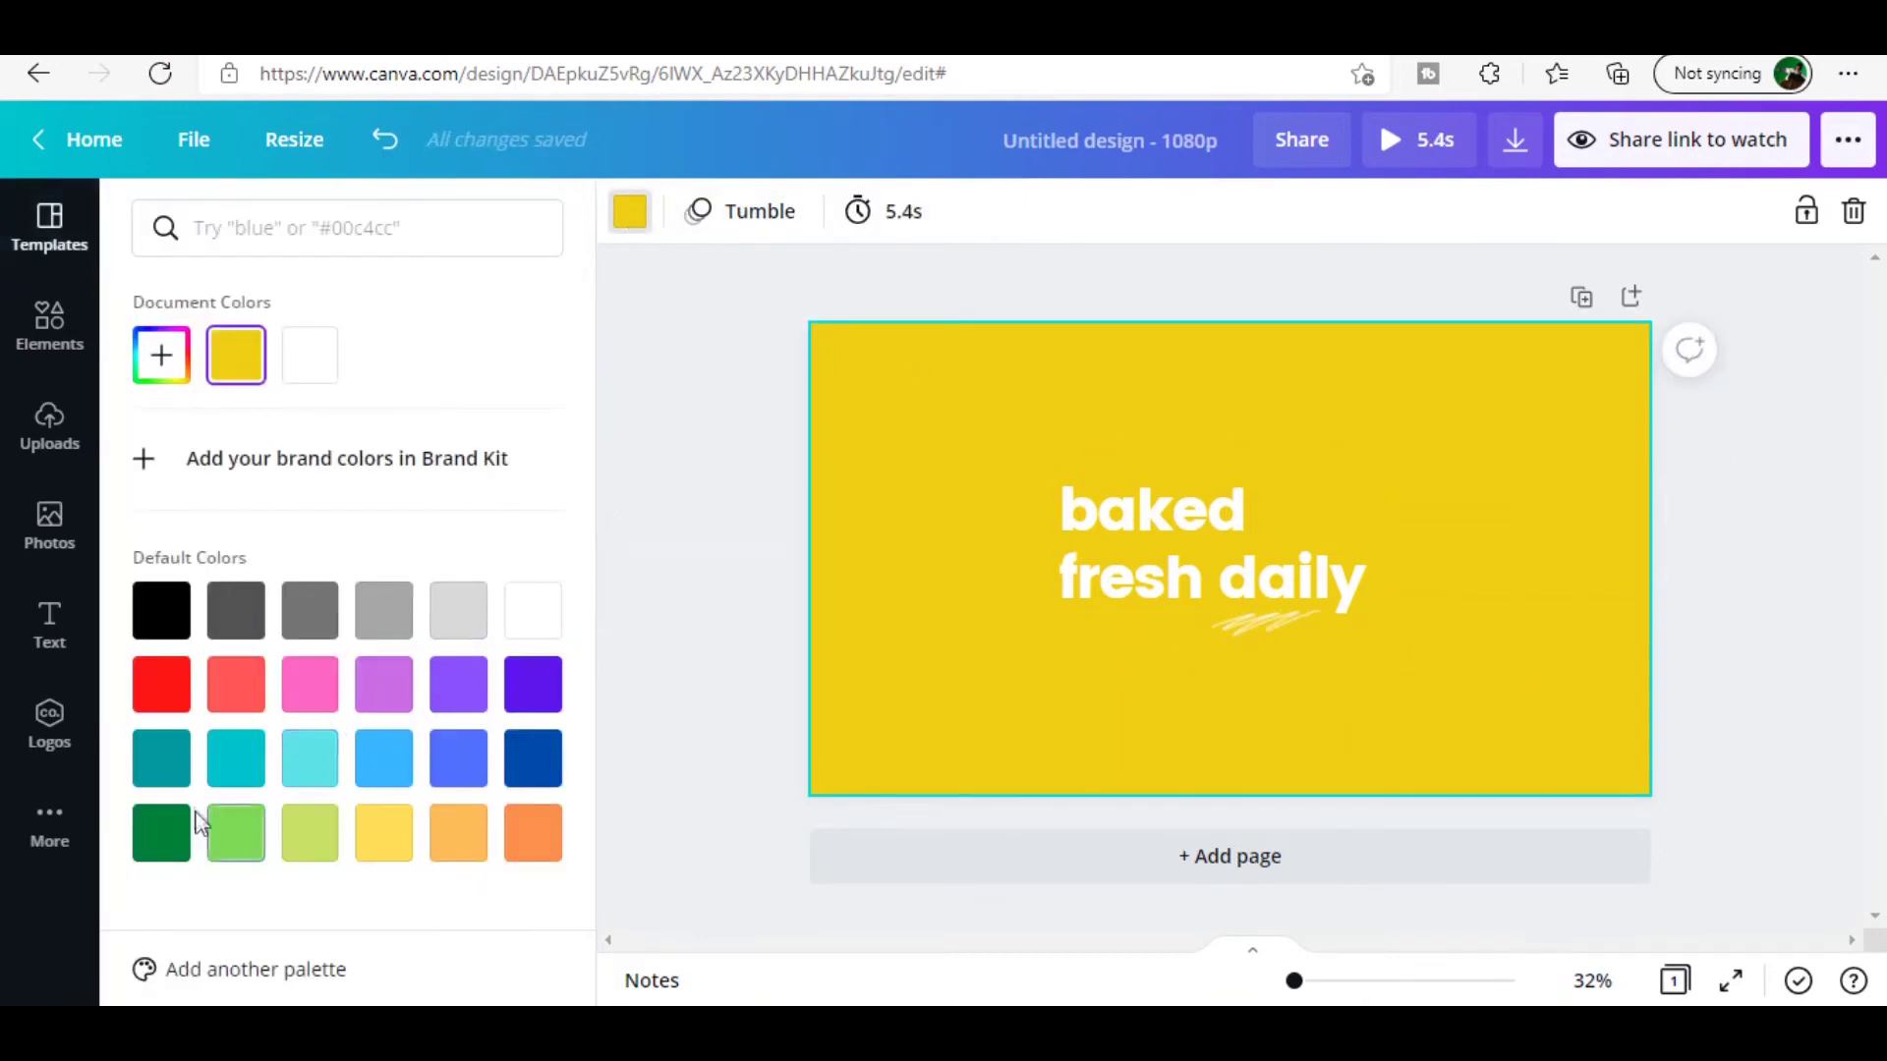
pyautogui.click(533, 686)
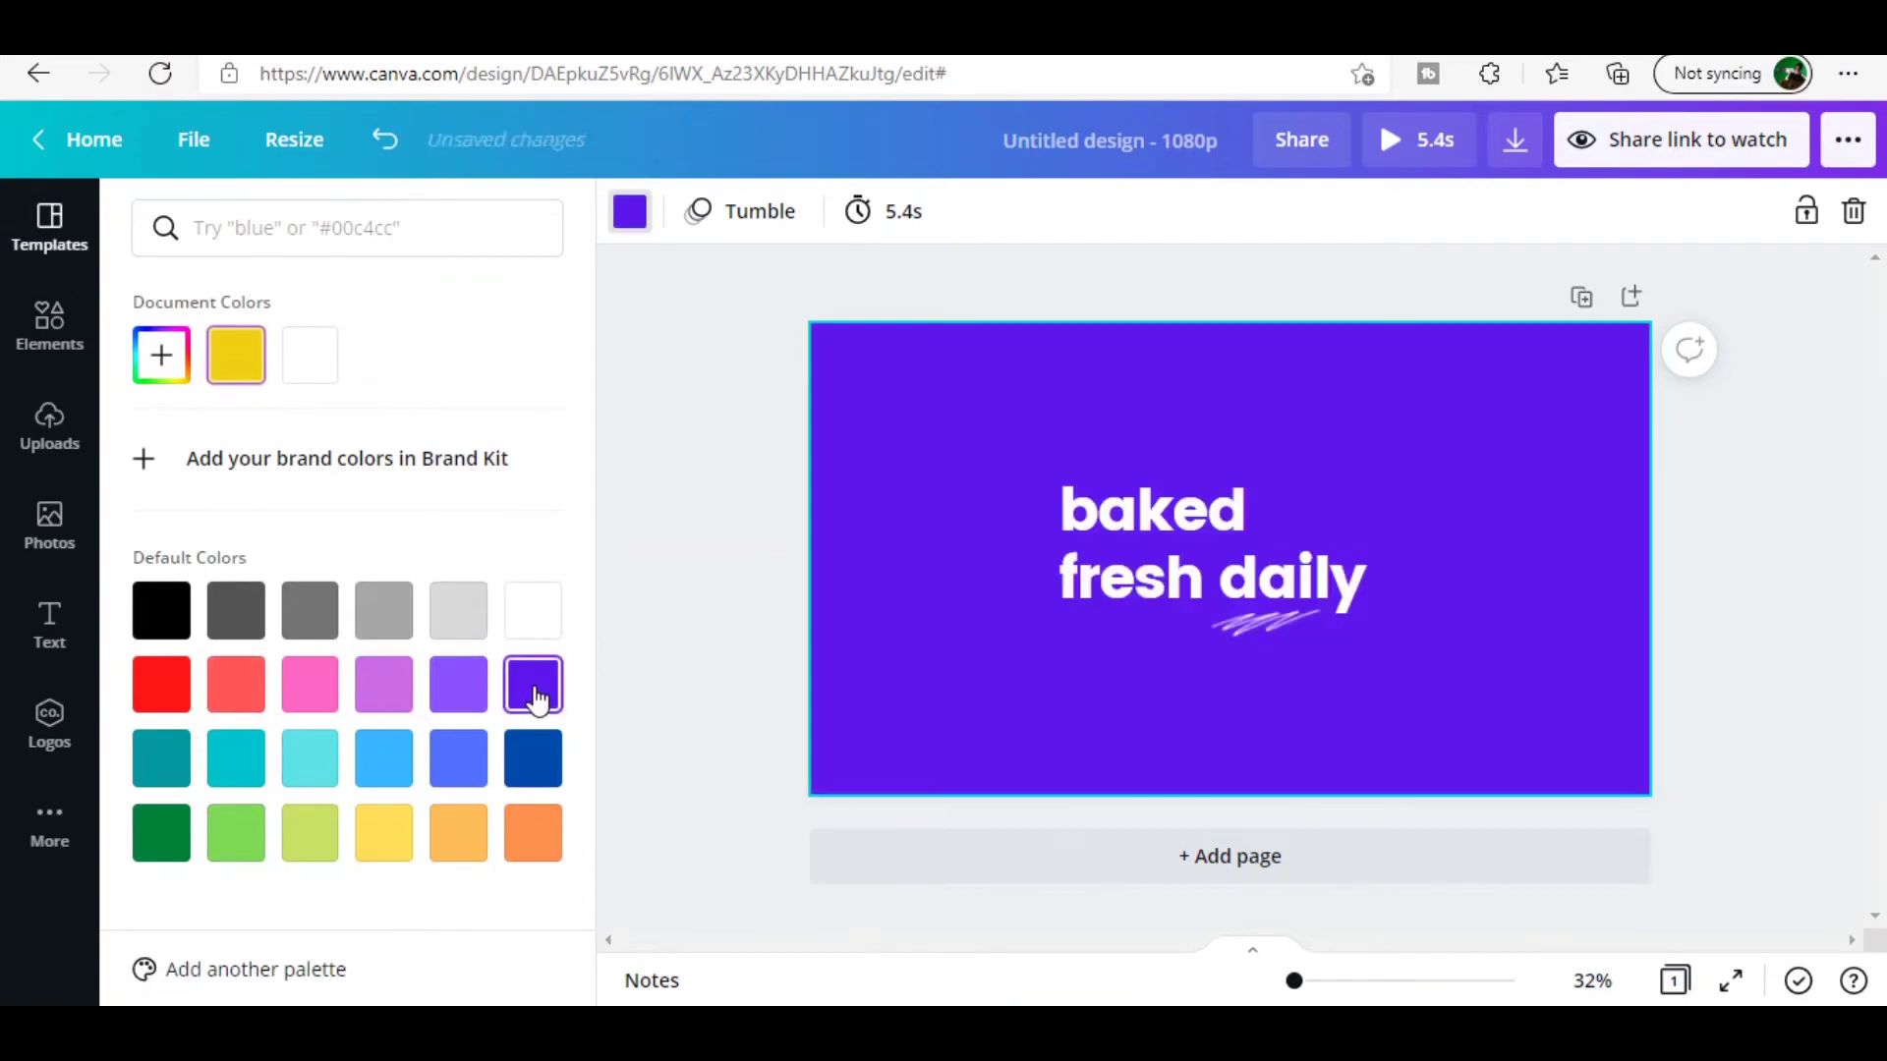
pyautogui.click(732, 464)
pyautogui.click(1225, 542)
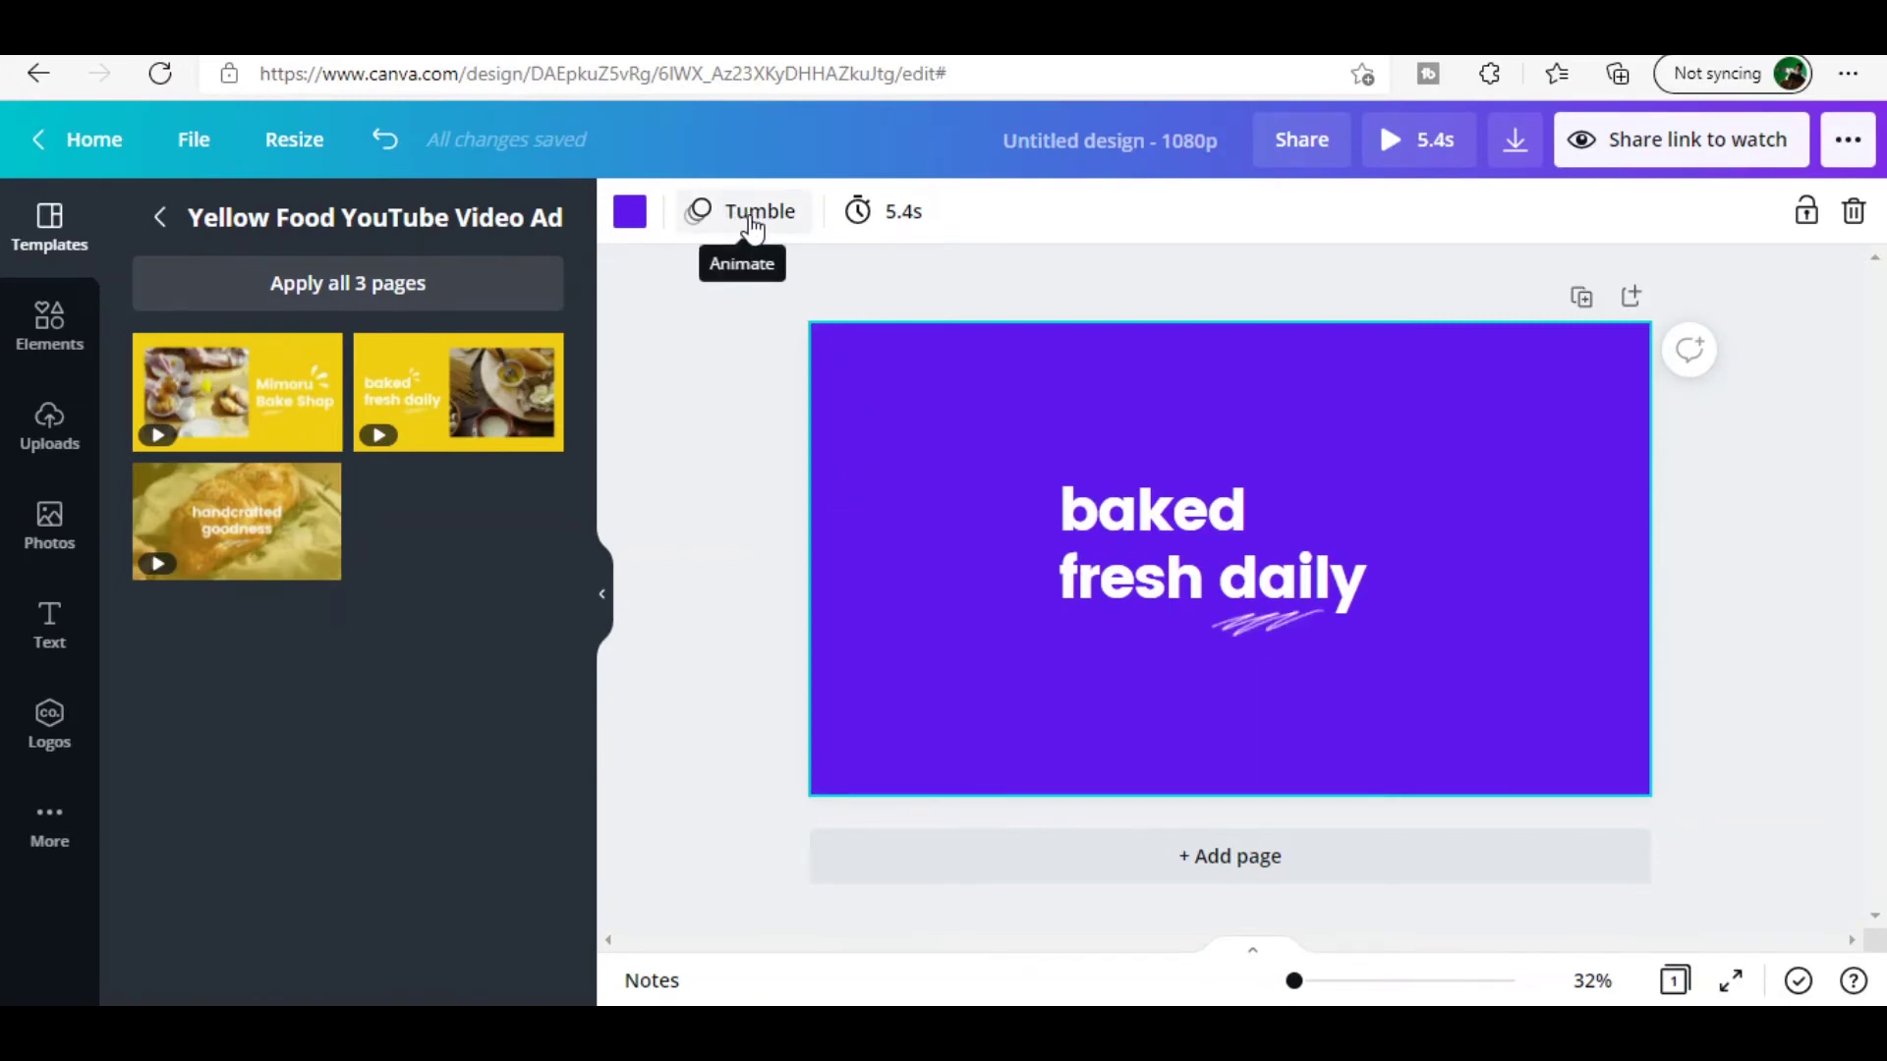
# Step: Switch the page animation from Tumble to Block and bring up the MP4 download options
pyautogui.click(752, 226)
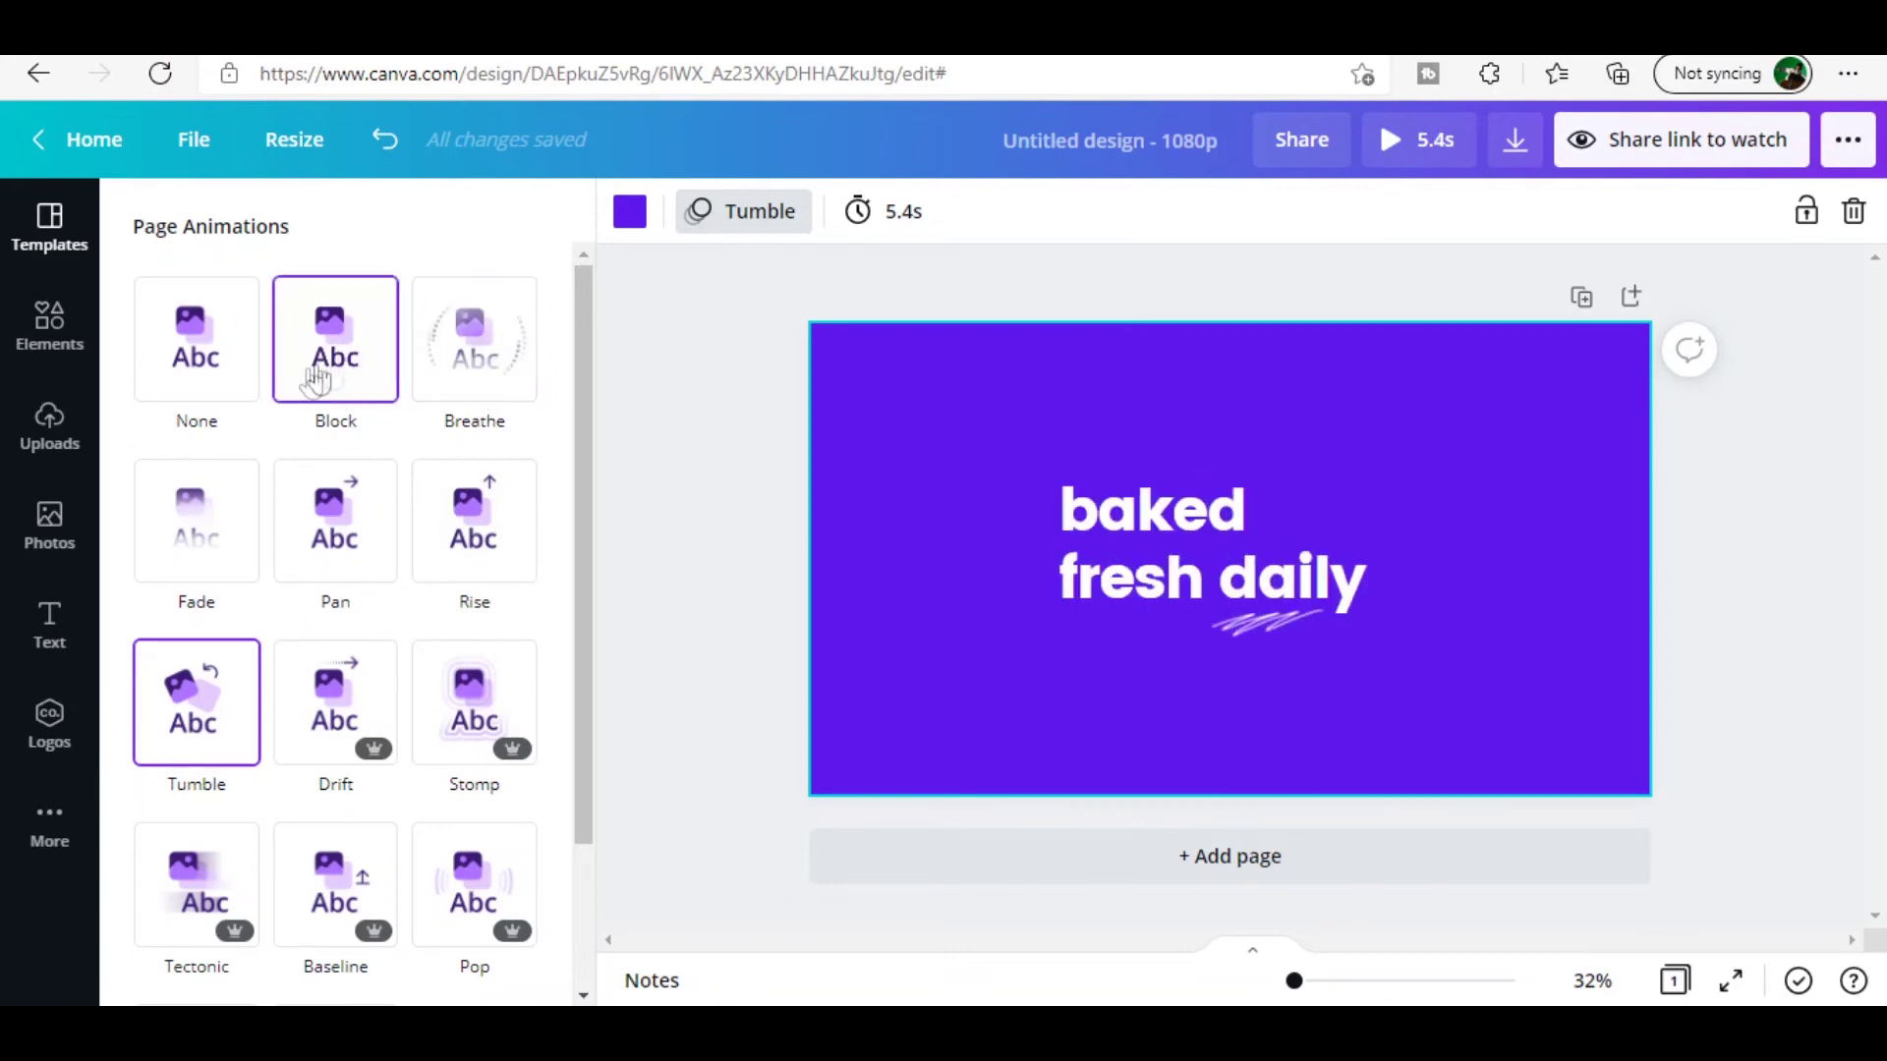
pyautogui.click(347, 369)
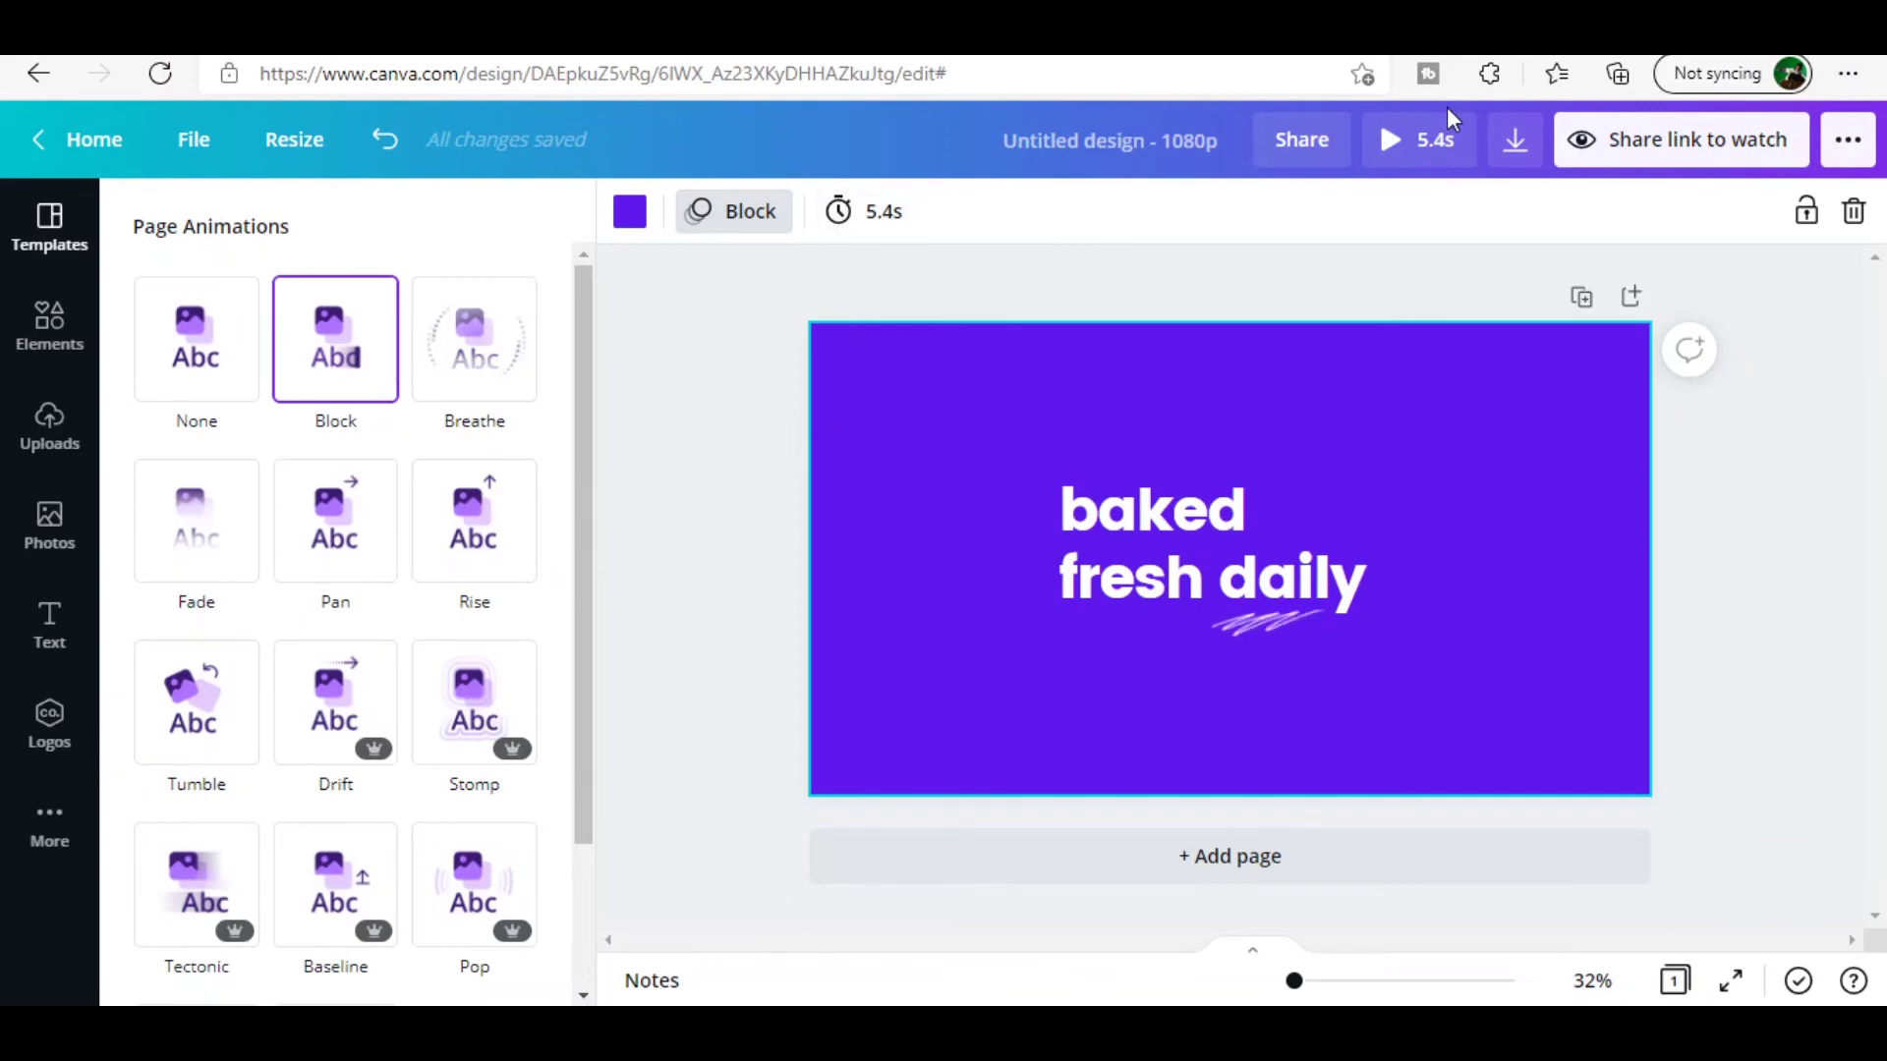
pyautogui.click(1501, 157)
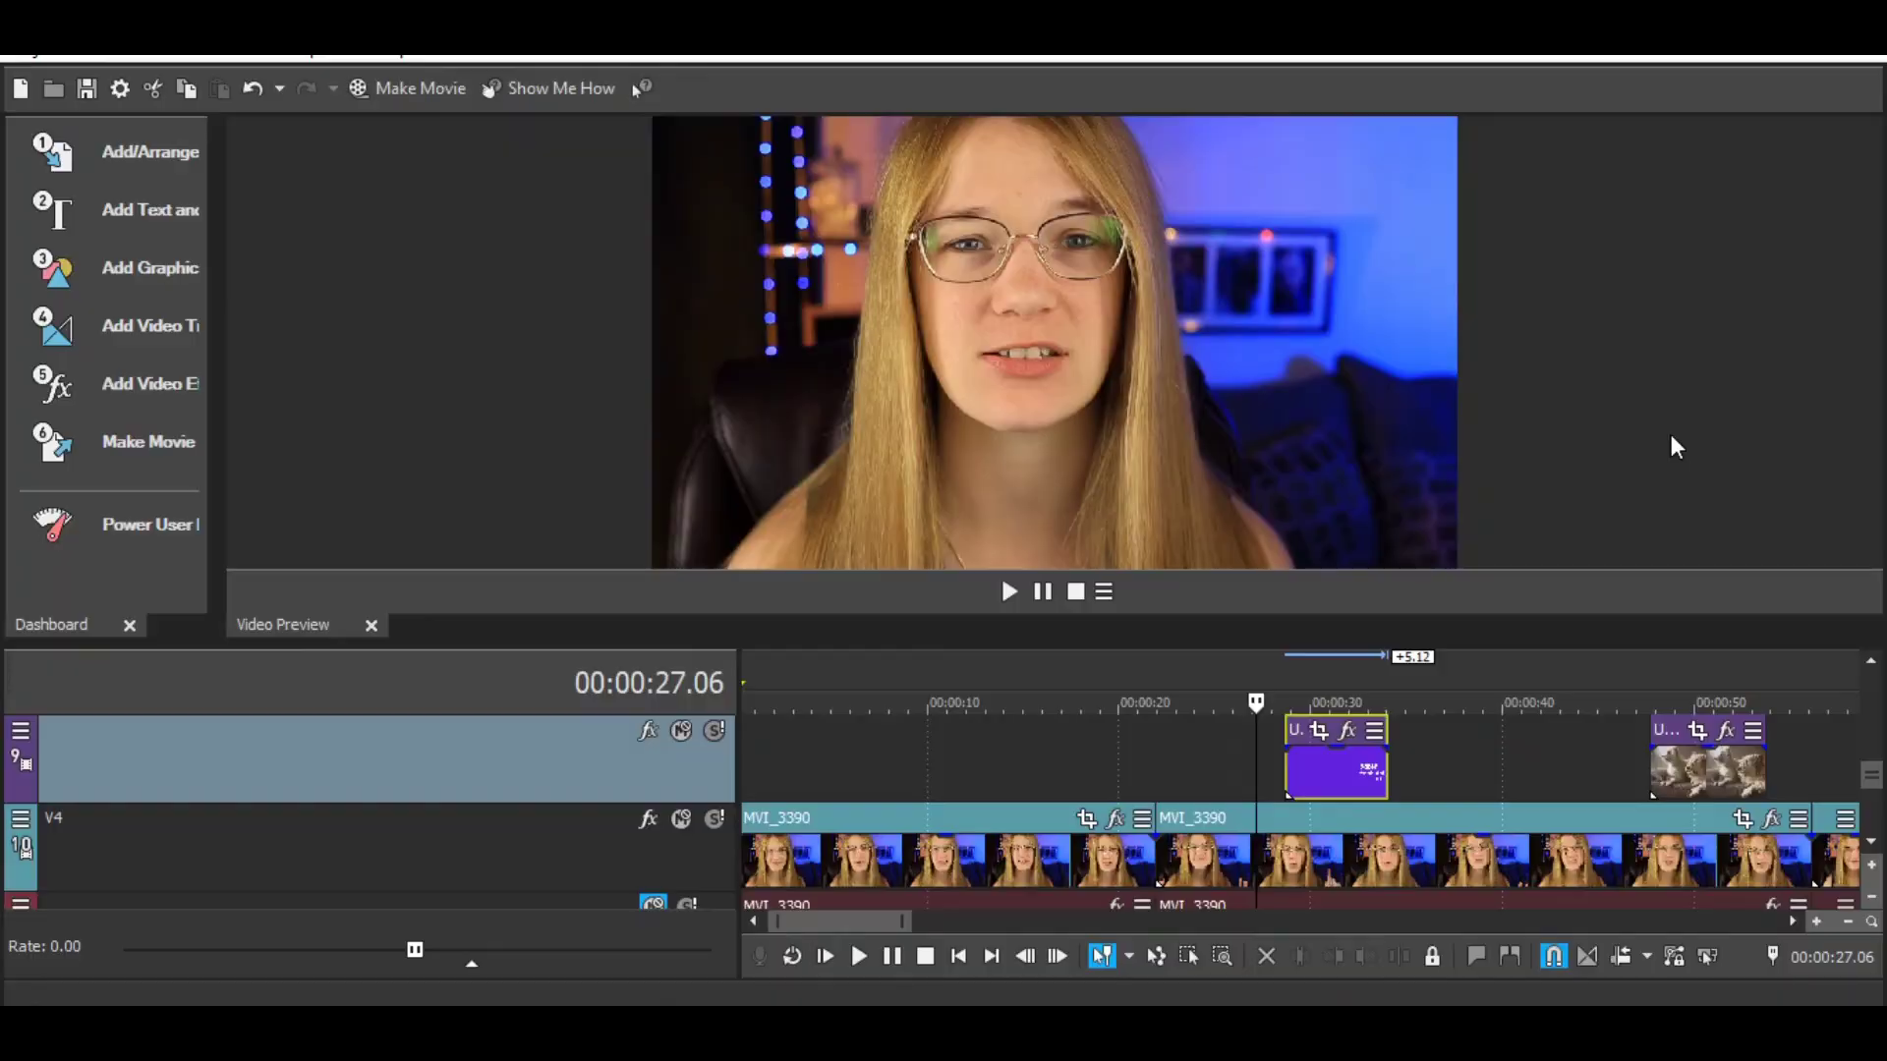
# Step: Preview the dog clip, then return to the purple title clip and check its opacity
pyautogui.click(1684, 651)
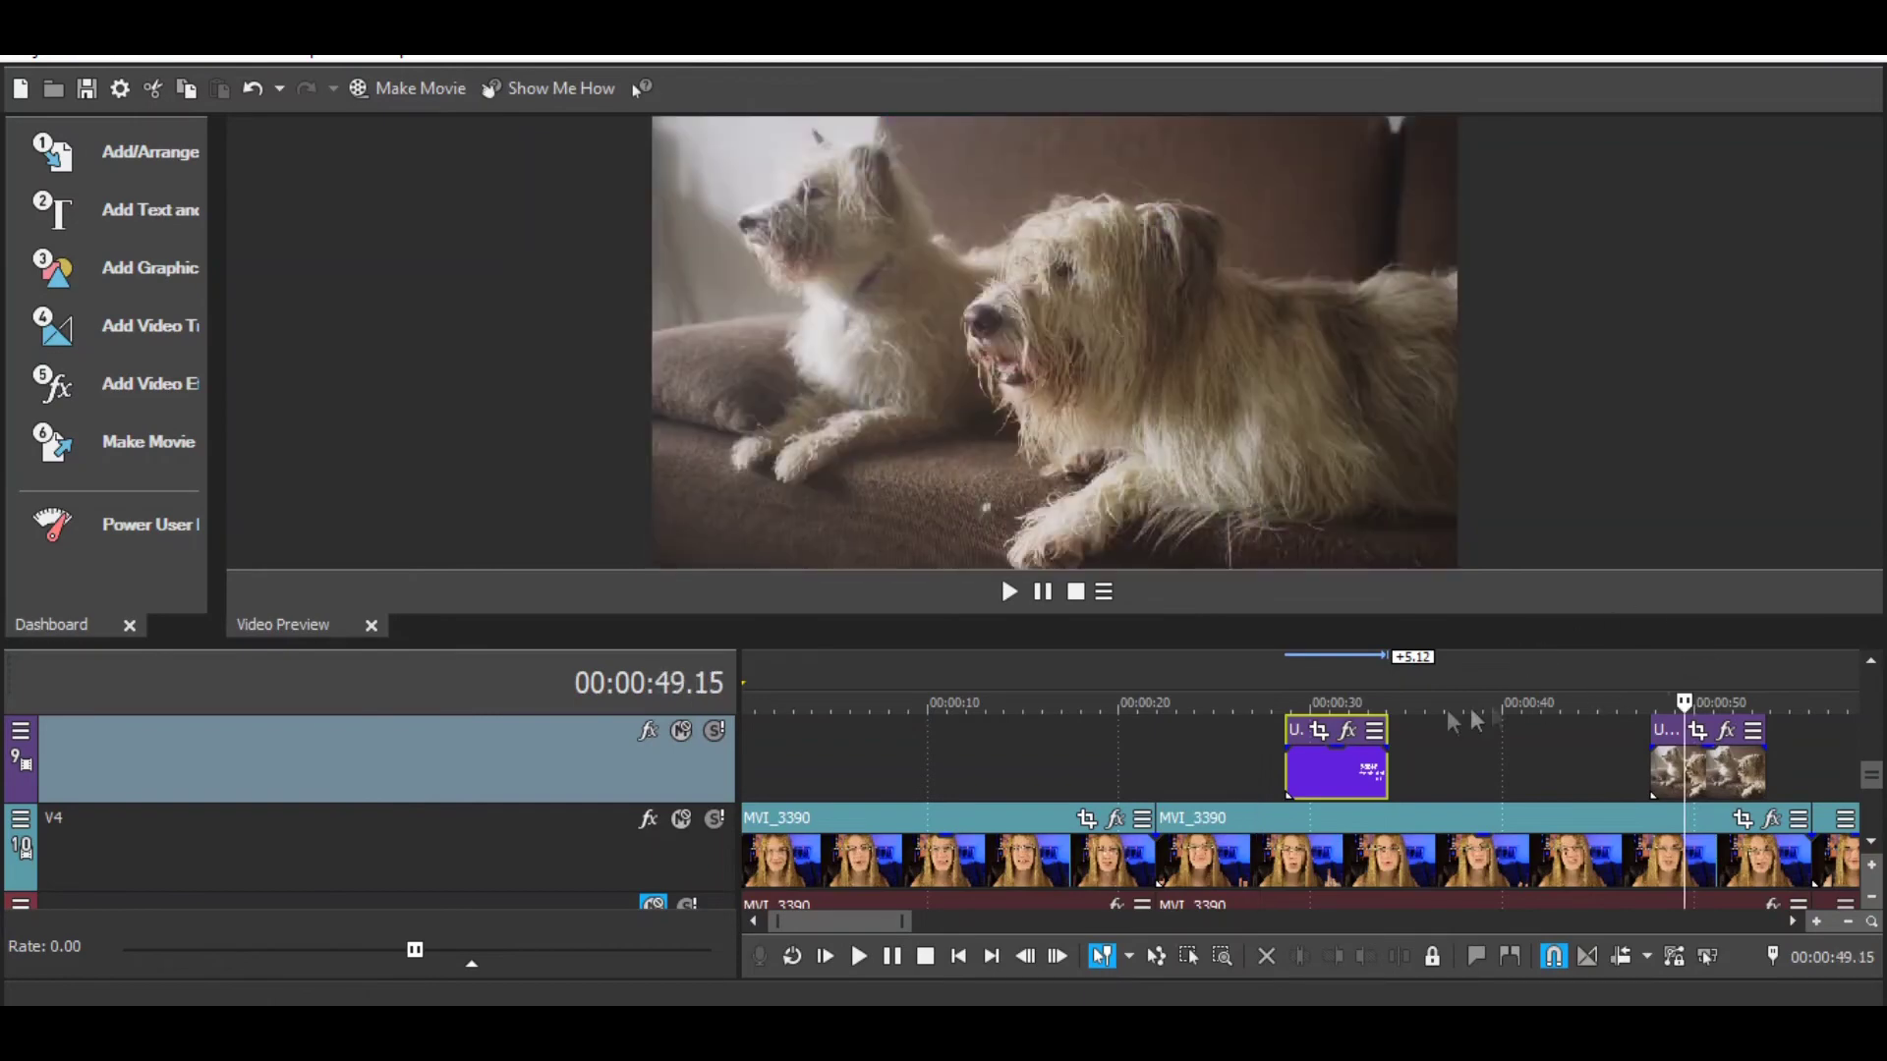
pyautogui.click(1324, 688)
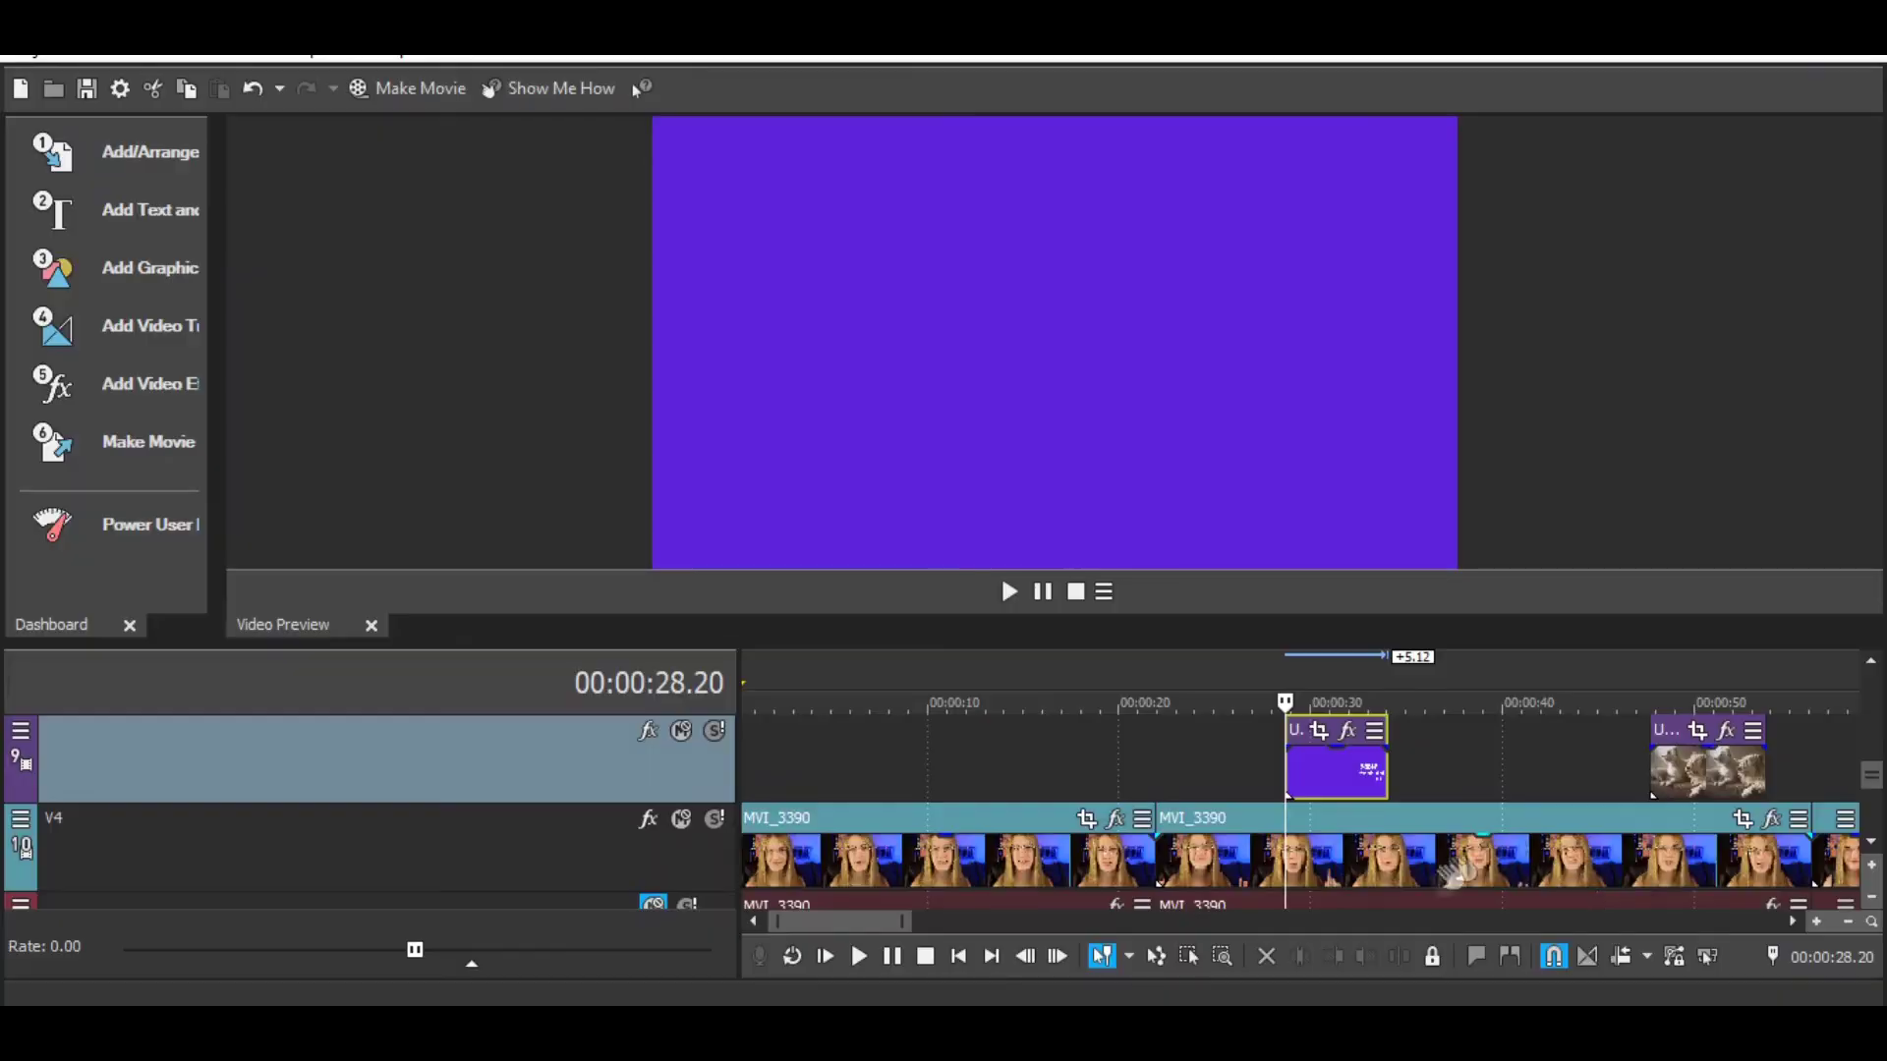
pyautogui.moveTo(1334, 758); pyautogui.dragTo(1343, 755)
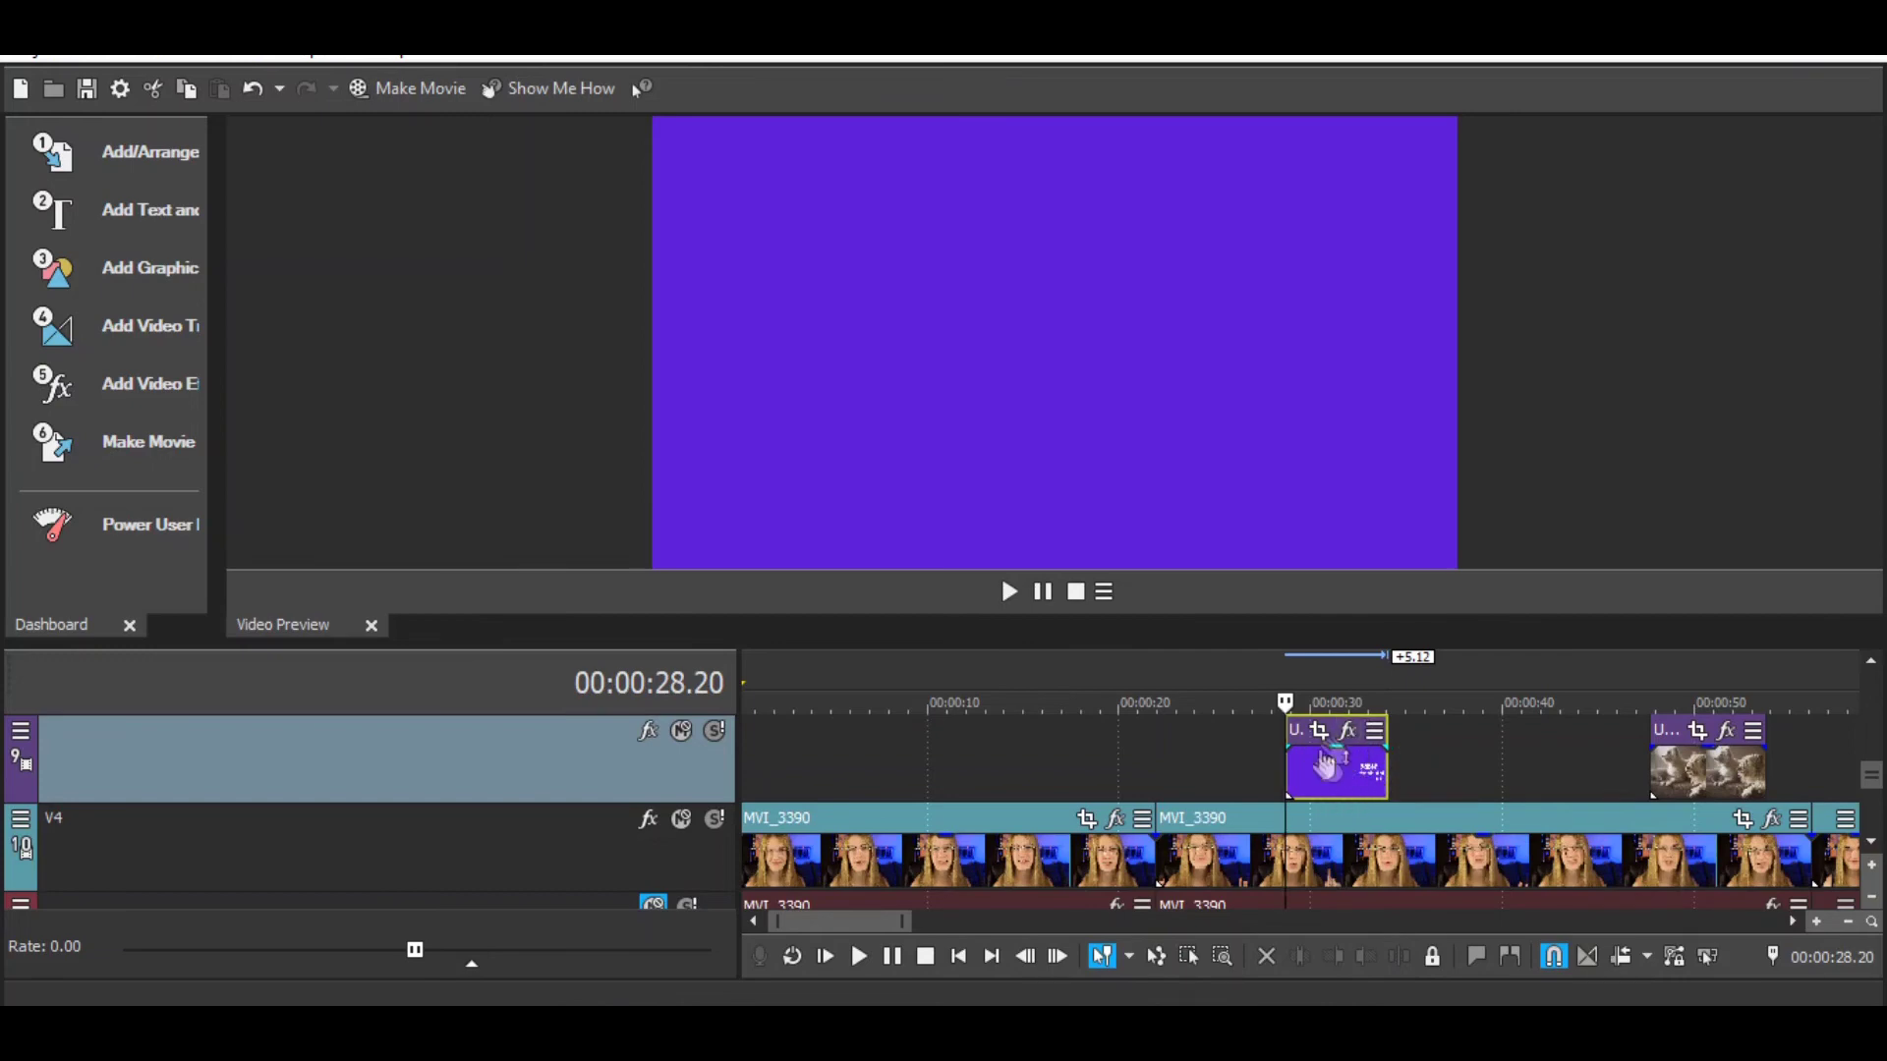
# Step: Drop the purple 'baked fresh daily' title clip to 50% opacity and play it over the footage
pyautogui.rightClick(1346, 769)
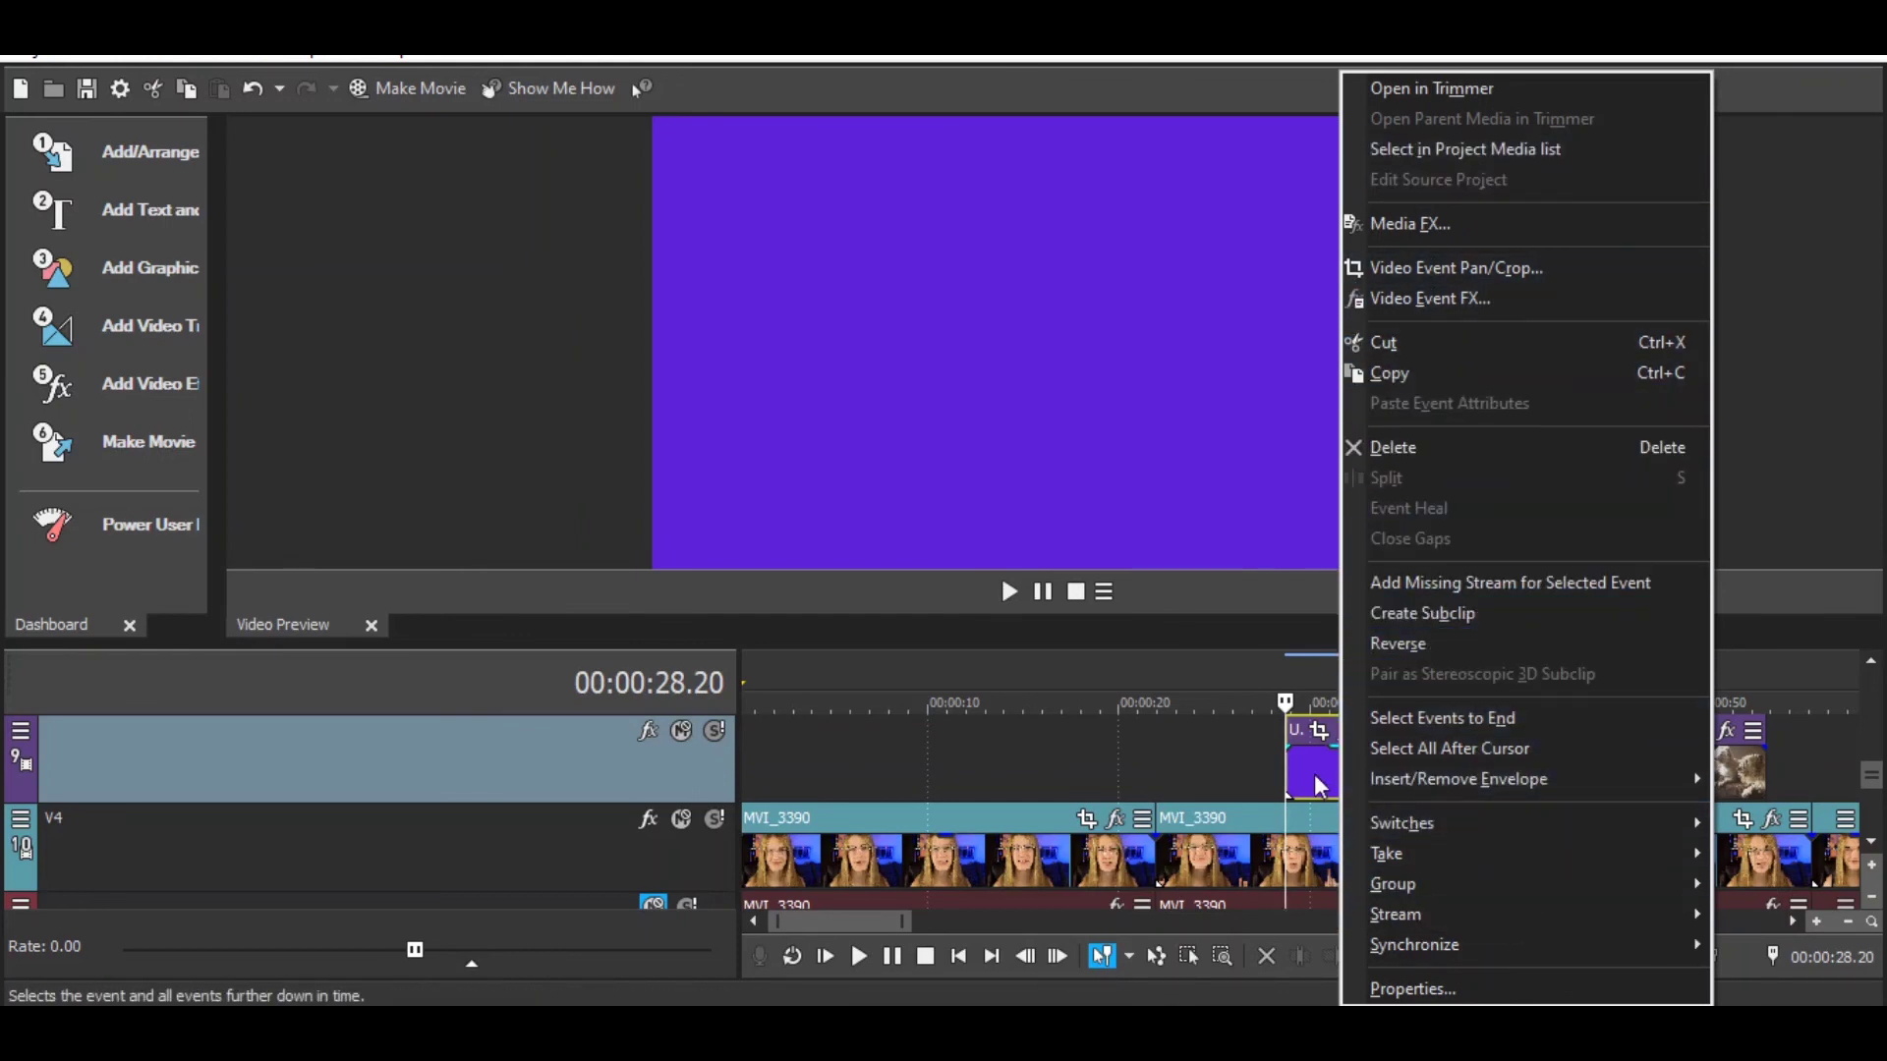
pyautogui.click(1349, 719)
pyautogui.moveTo(1346, 761); pyautogui.dragTo(1344, 781)
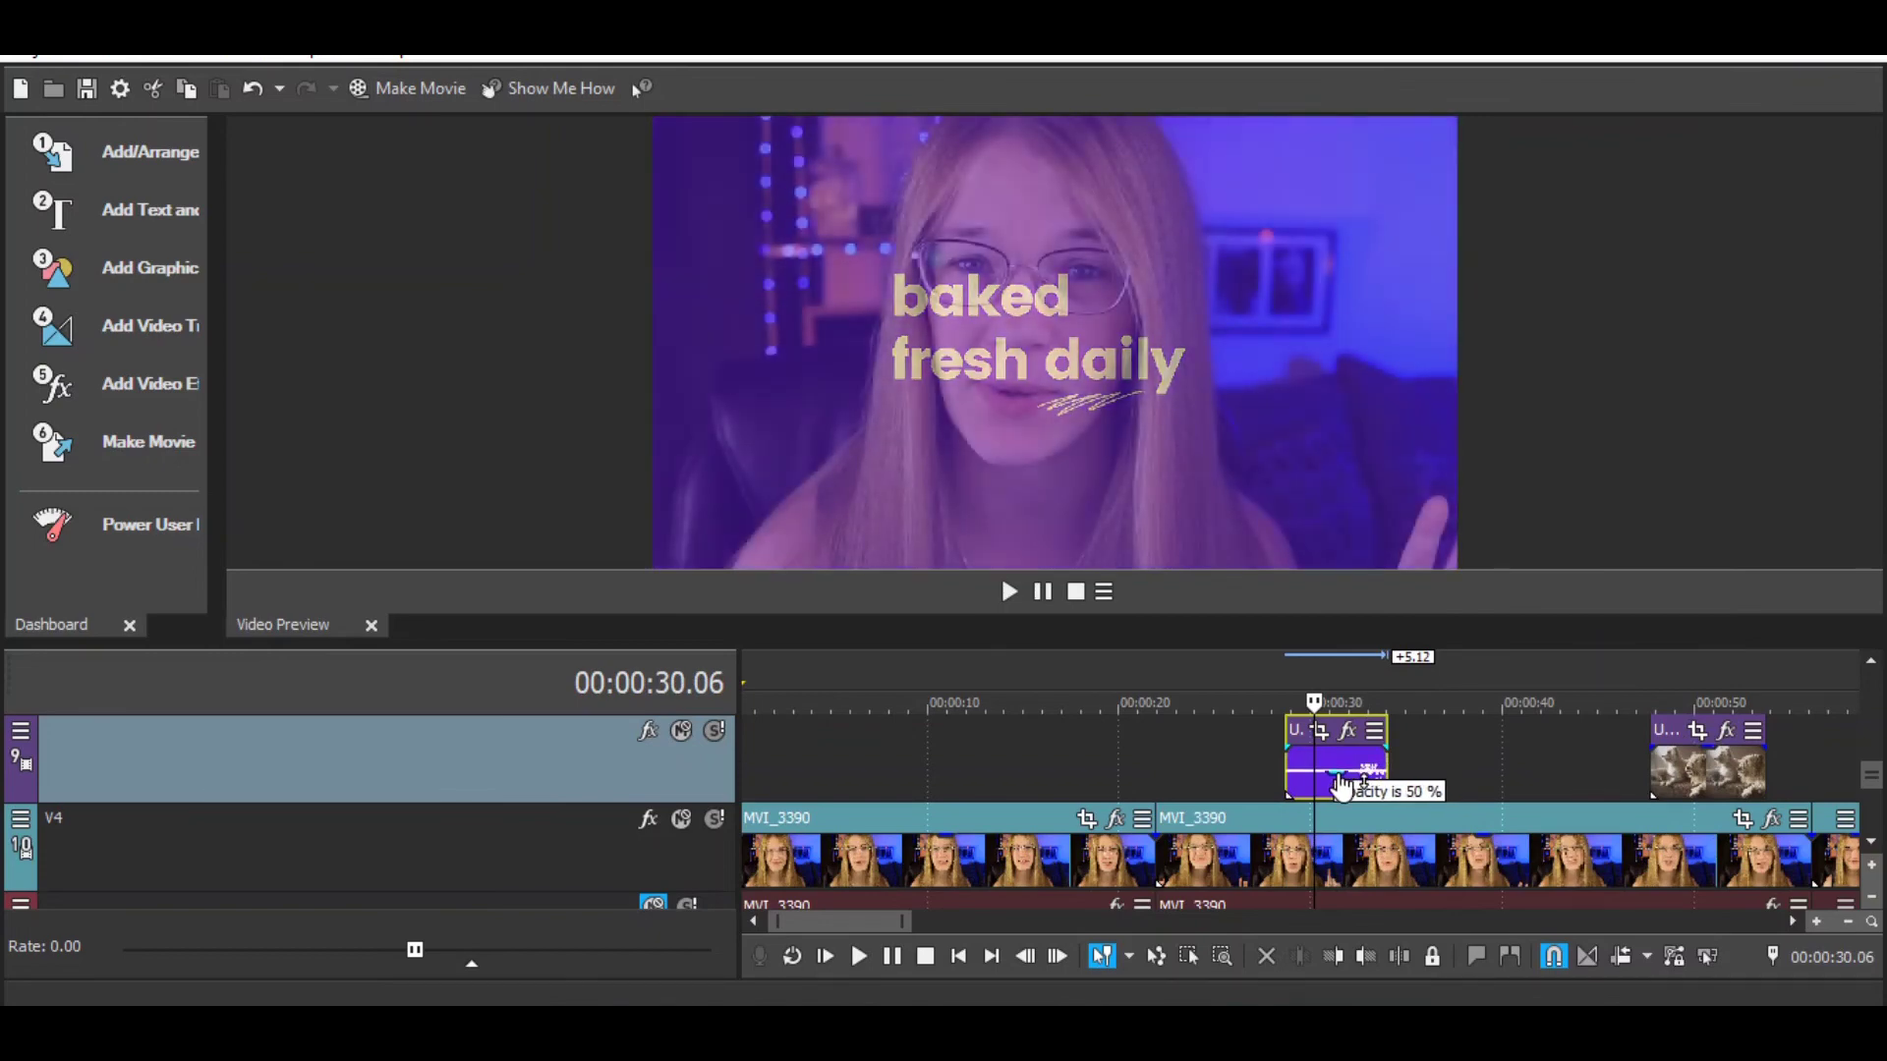
pyautogui.click(1261, 684)
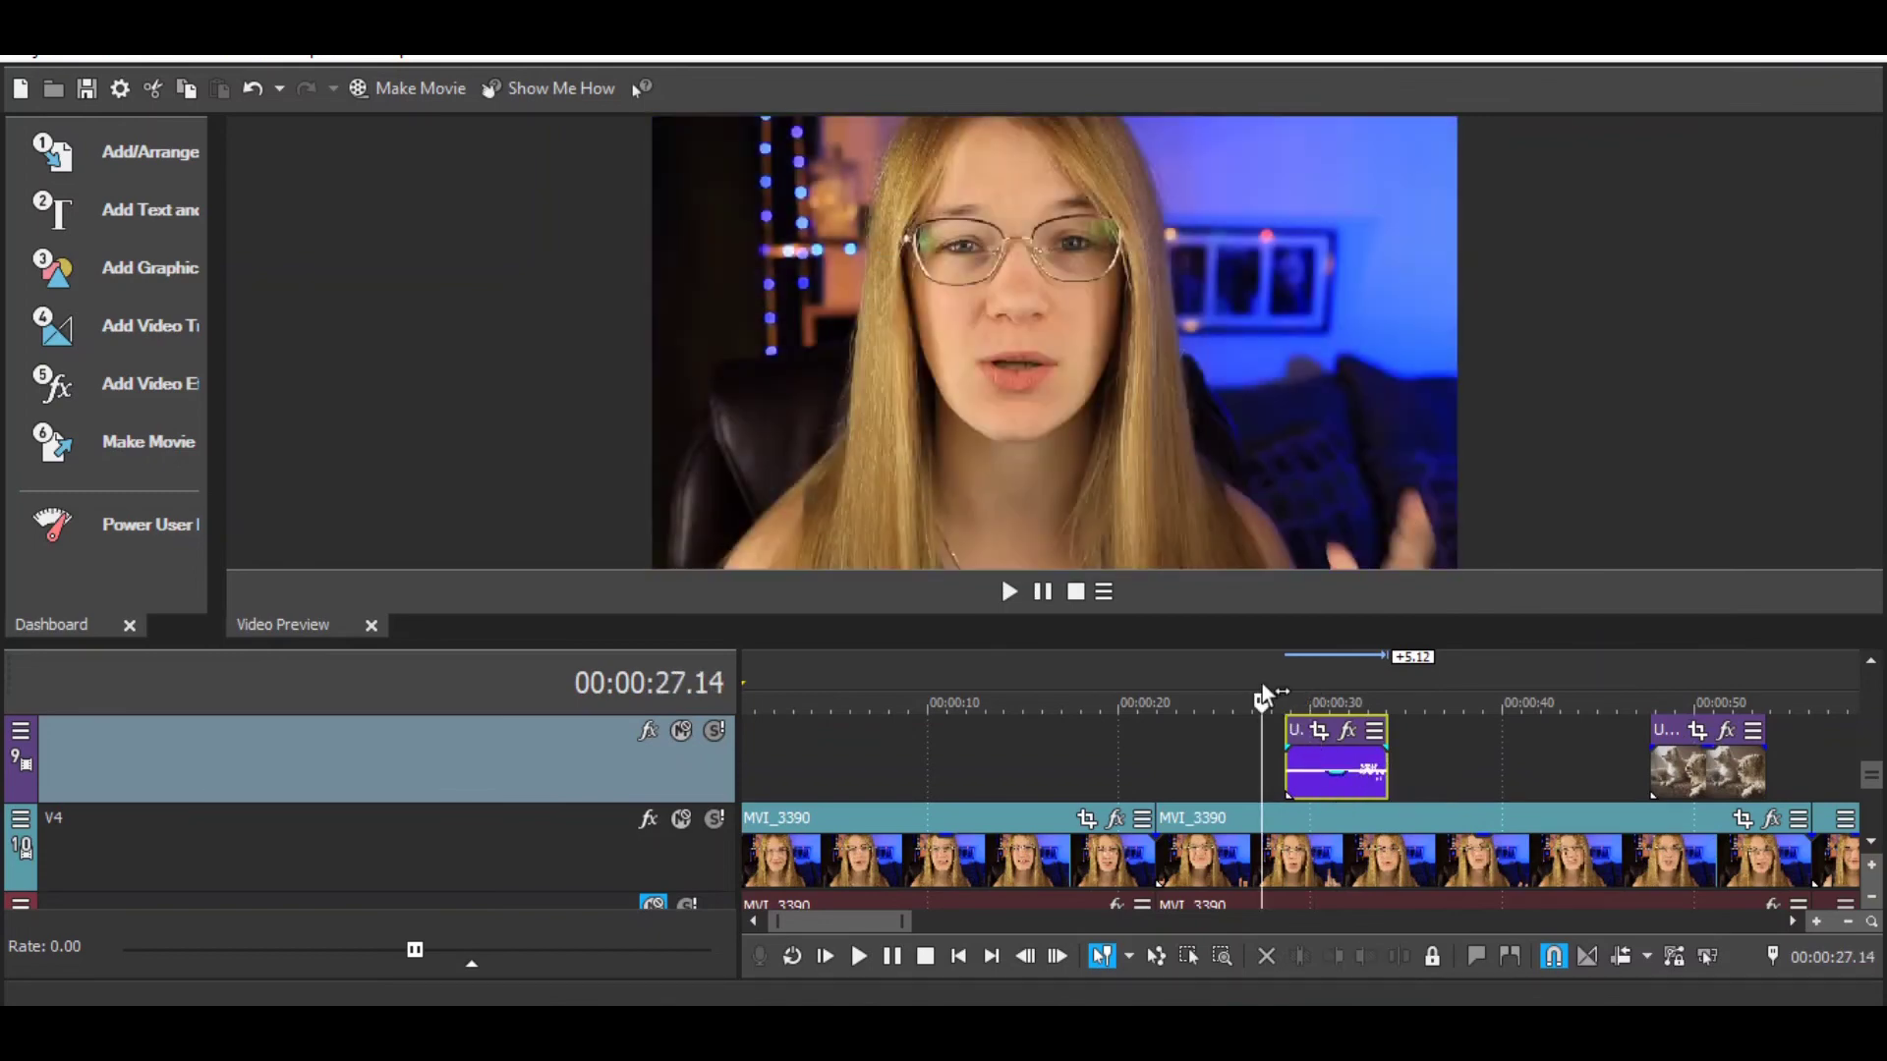
pyautogui.press('space')
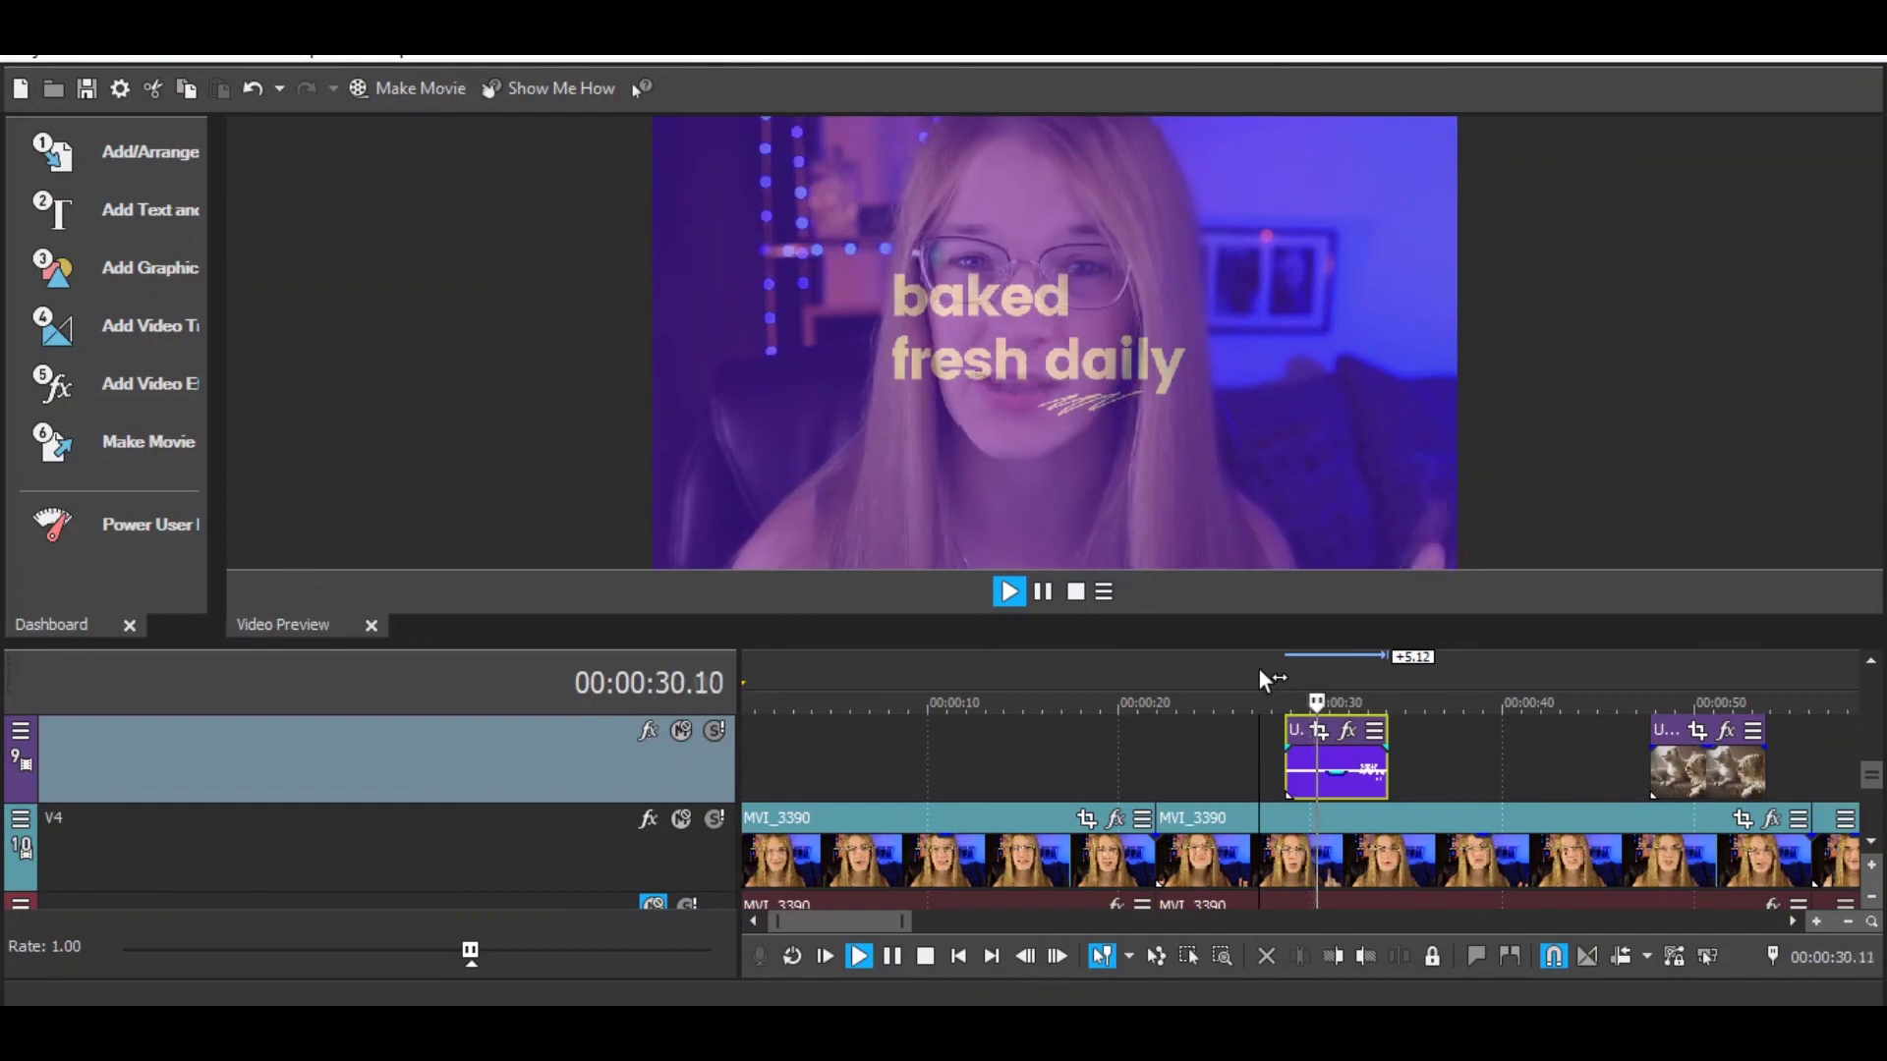